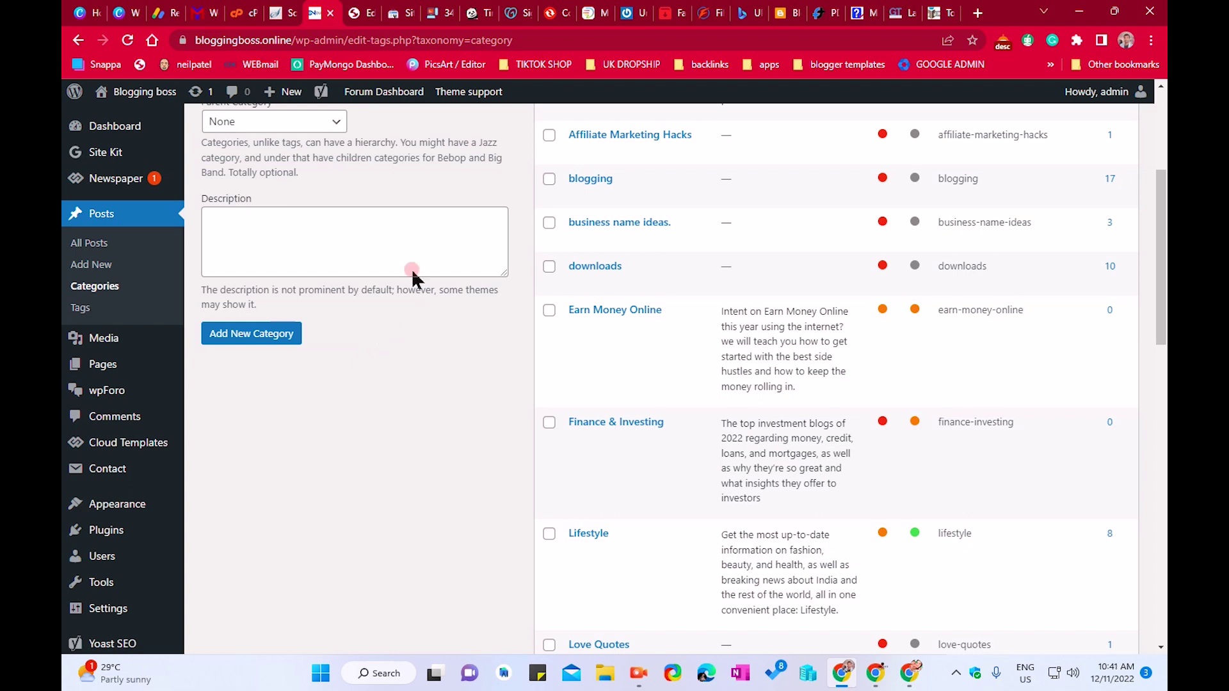
Open the list of all the site's pages from the category management screen
{"action": "scroll", "coordinate": [322, 376], "scroll_direction": "up", "scroll_amount": 3}
{"action": "left_click", "coordinate": [205, 174]}
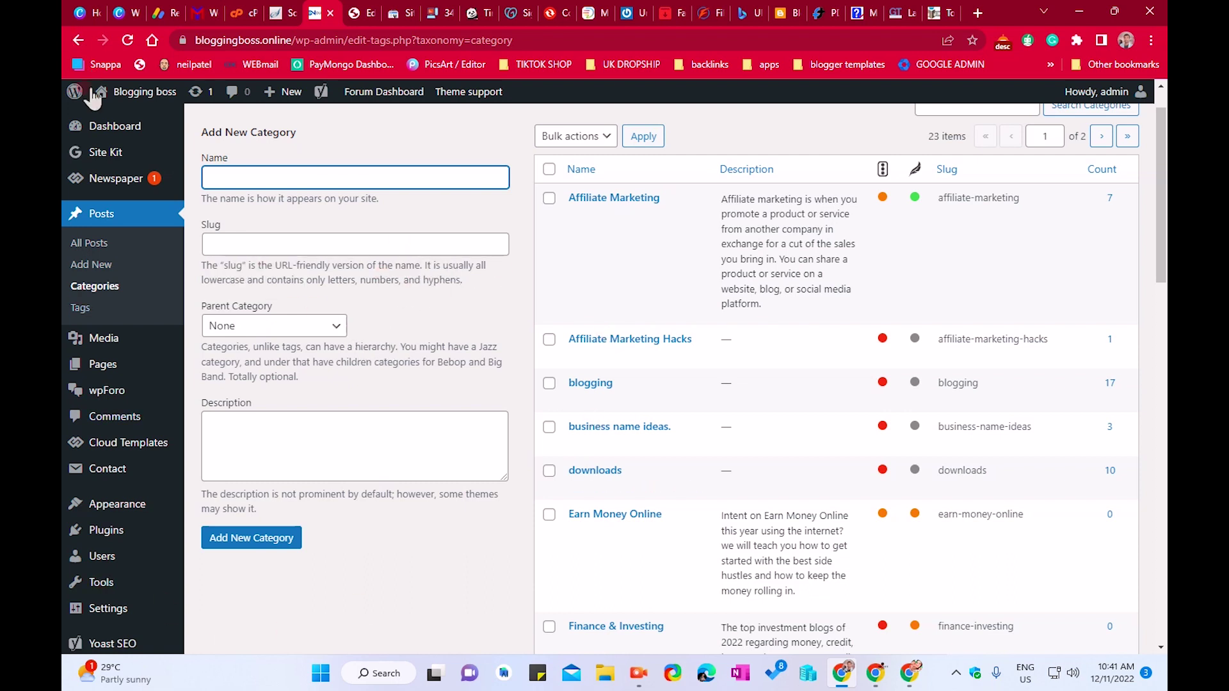
{"action": "mouse_move", "coordinate": [98, 377]}
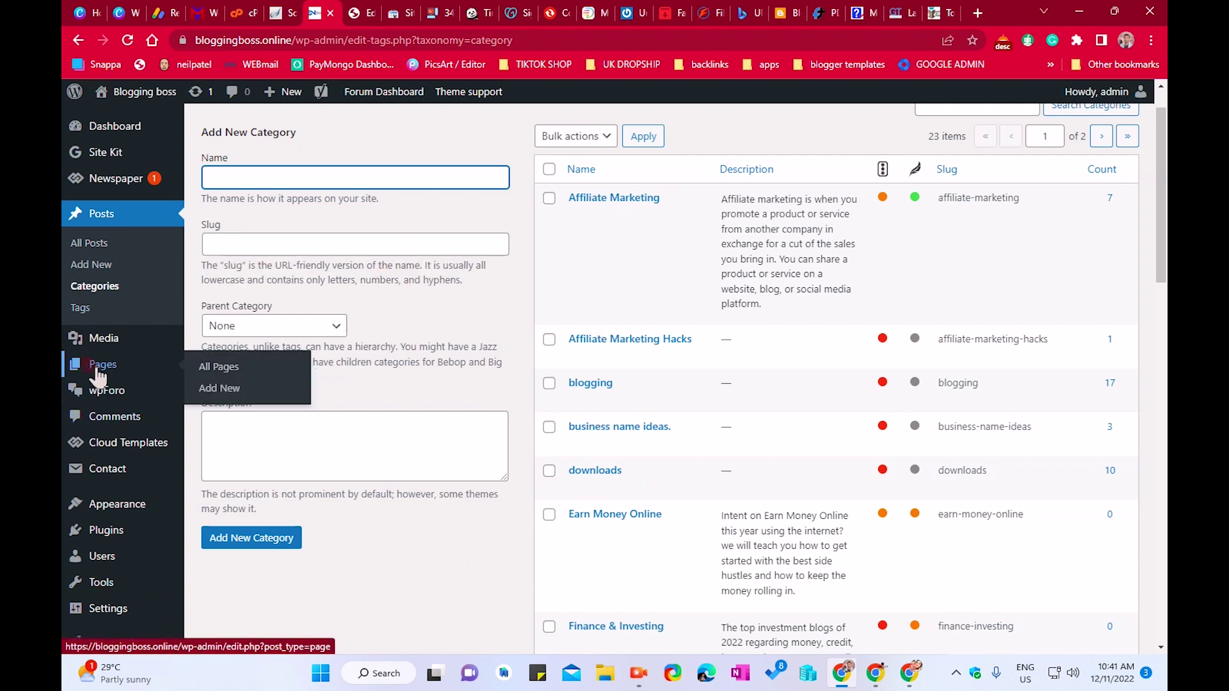
{"action": "left_click", "coordinate": [239, 374]}
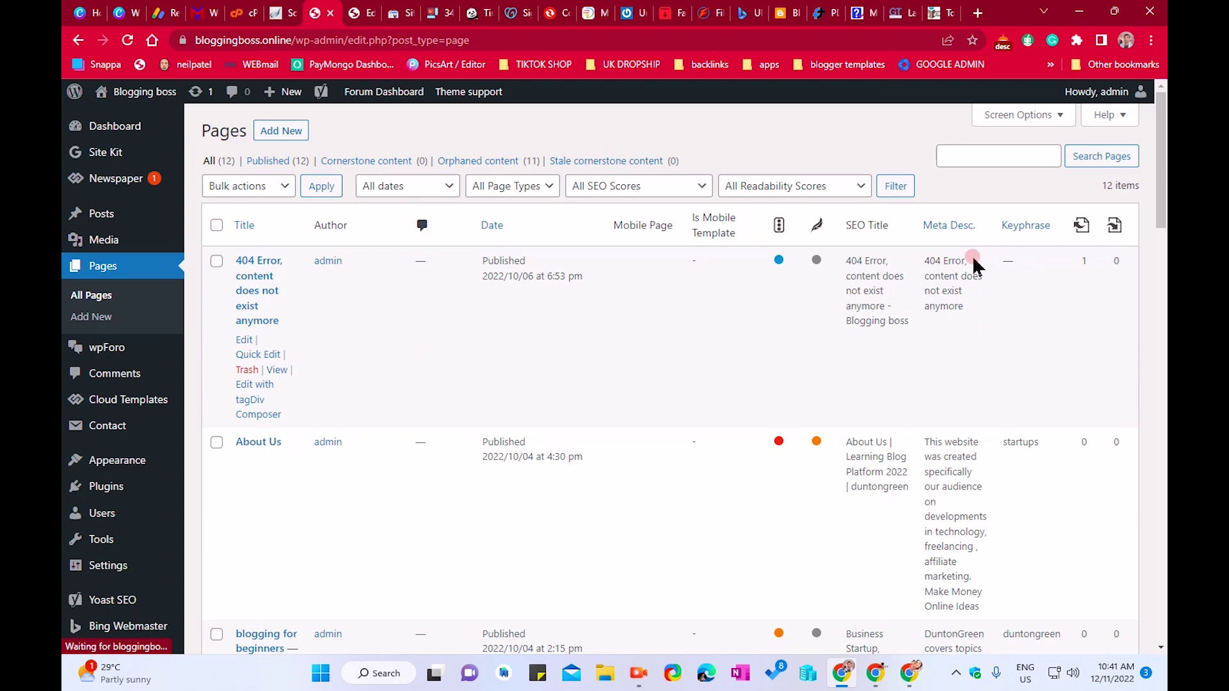
{"action": "mouse_move", "coordinate": [501, 399]}
{"action": "scroll", "coordinate": [512, 394], "scroll_direction": "down", "scroll_amount": 2}
{"action": "scroll", "coordinate": [467, 366], "scroll_direction": "up", "scroll_amount": 2}
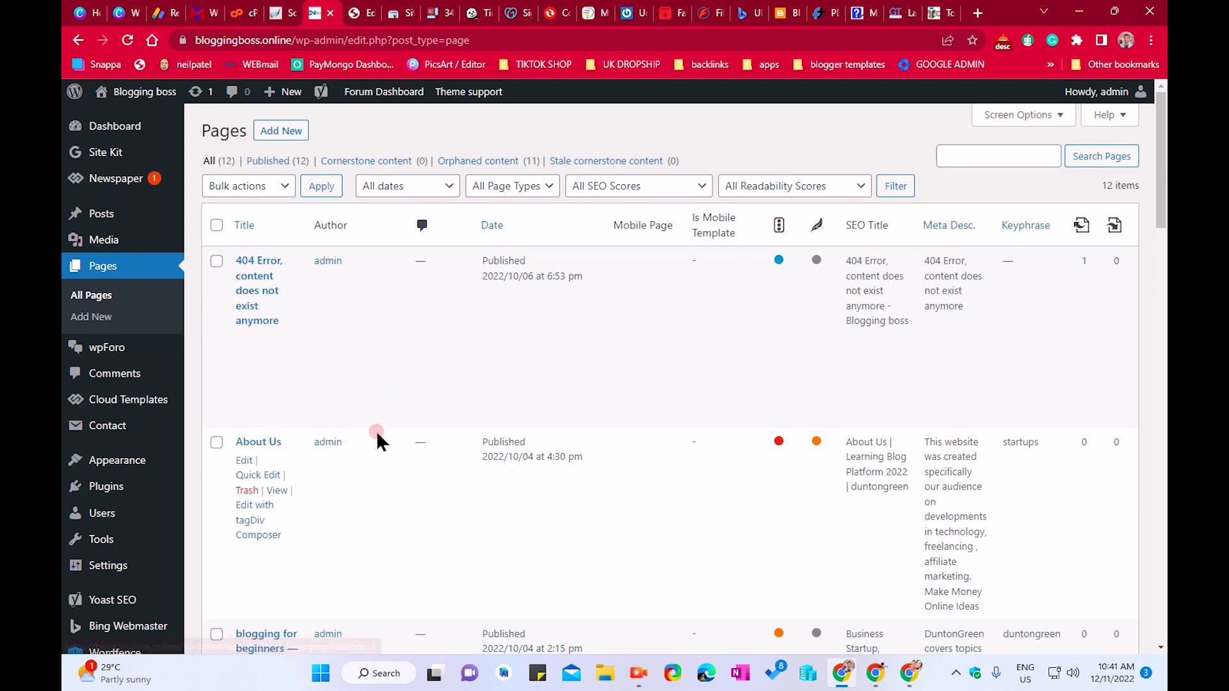
View the published 404 Error page in a new tab and look through its content
{"action": "right_click", "coordinate": [276, 372]}
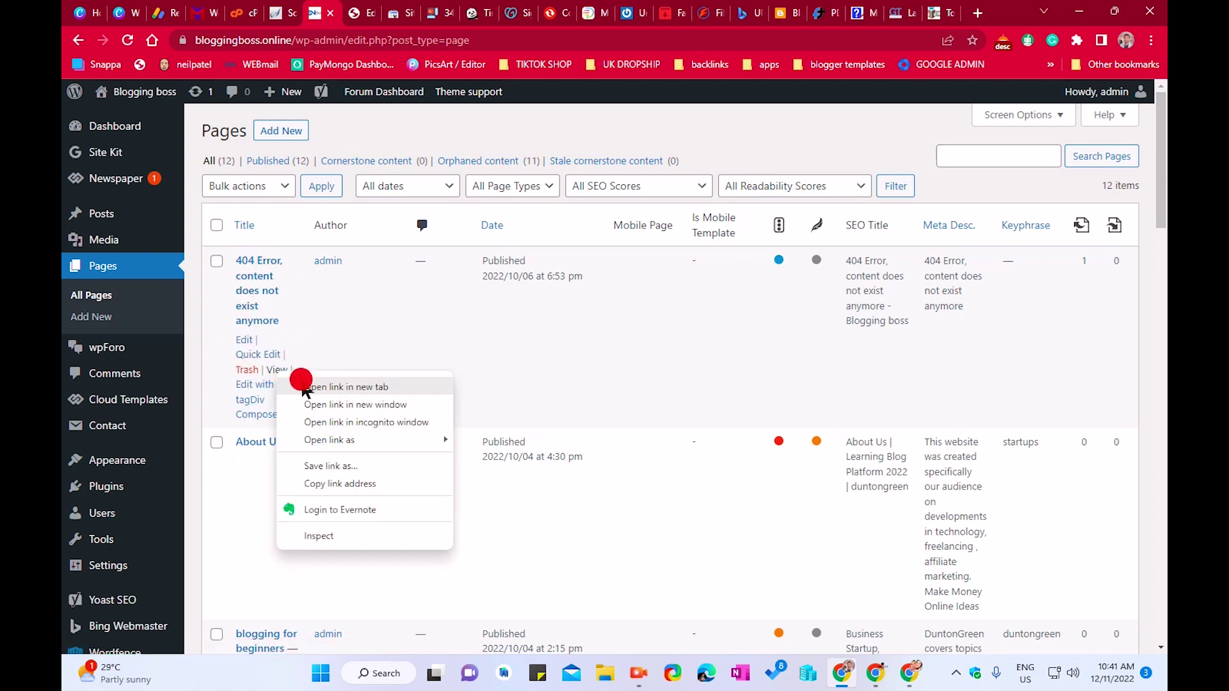
{"action": "left_click", "coordinate": [301, 386]}
{"action": "left_click", "coordinate": [384, 9]}
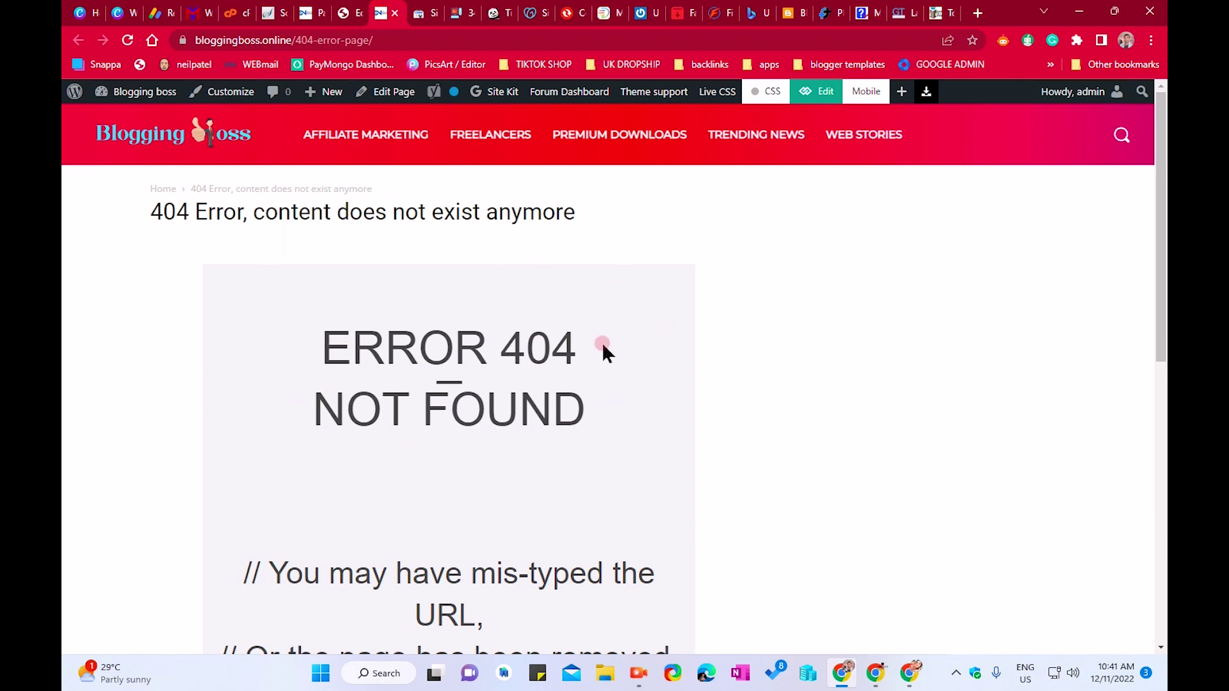
{"action": "left_click", "coordinate": [356, 12]}
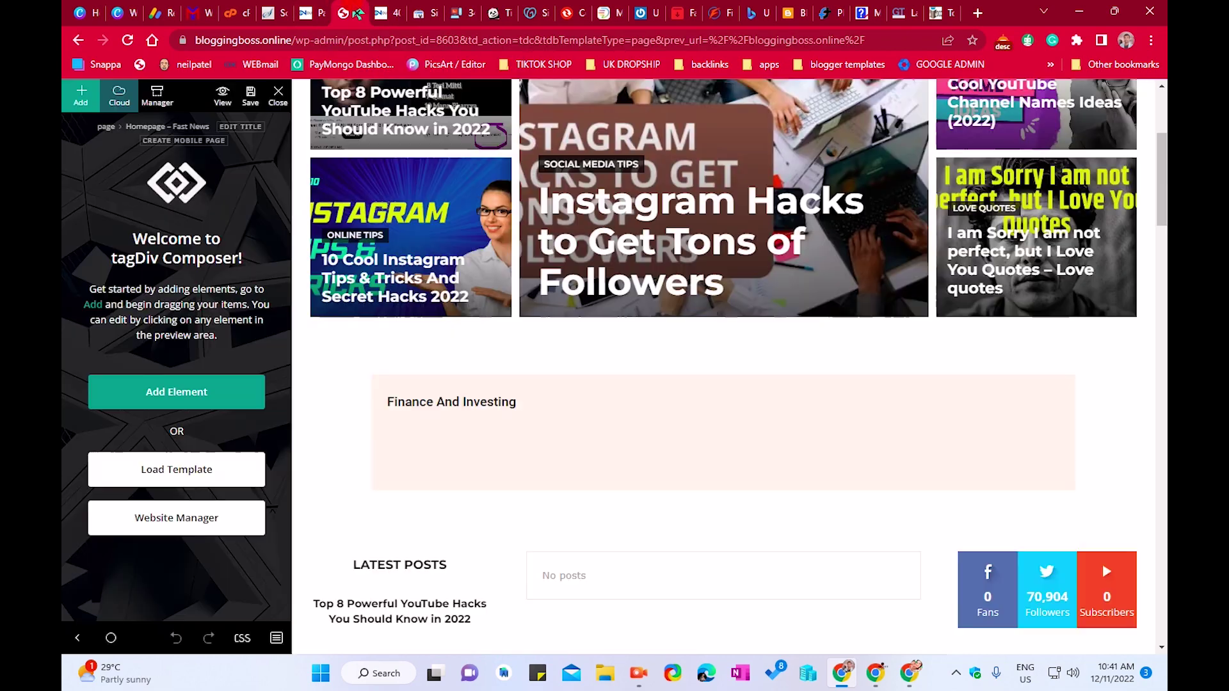
{"action": "left_click", "coordinate": [383, 13]}
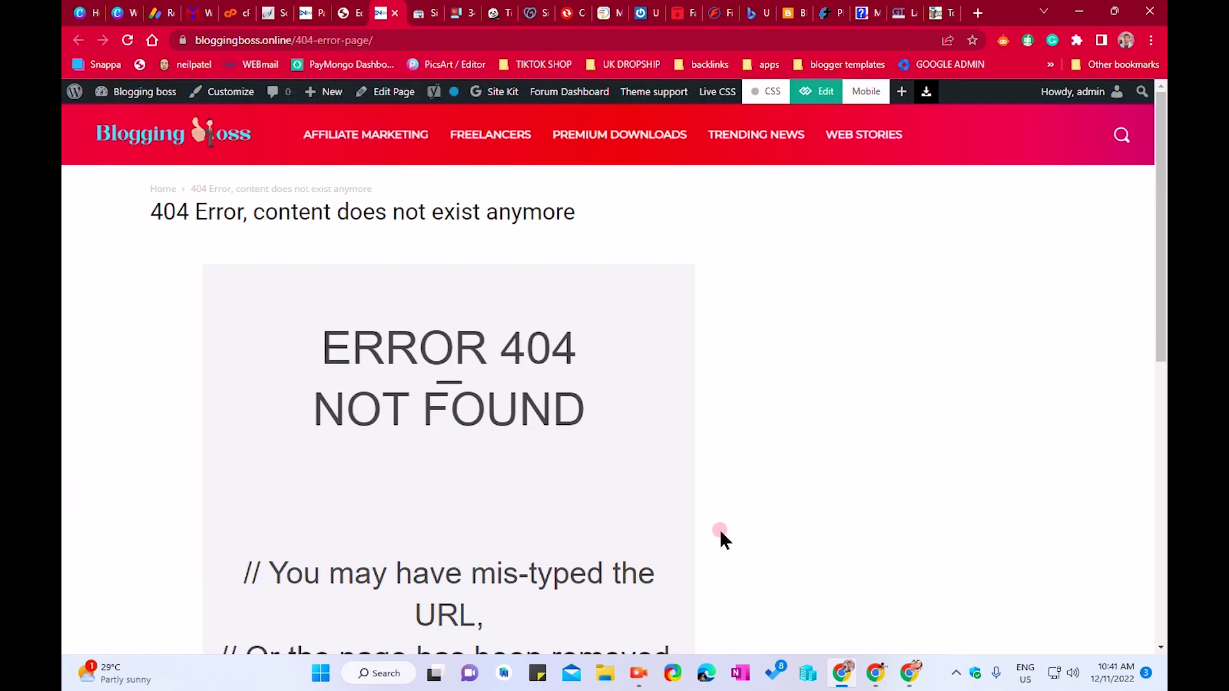
{"action": "scroll", "coordinate": [782, 517], "scroll_direction": "down", "scroll_amount": 4}
{"action": "scroll", "coordinate": [782, 518], "scroll_direction": "up", "scroll_amount": 4}
{"action": "scroll", "coordinate": [434, 404], "scroll_direction": "down", "scroll_amount": 3}
{"action": "scroll", "coordinate": [434, 403], "scroll_direction": "up", "scroll_amount": 3}
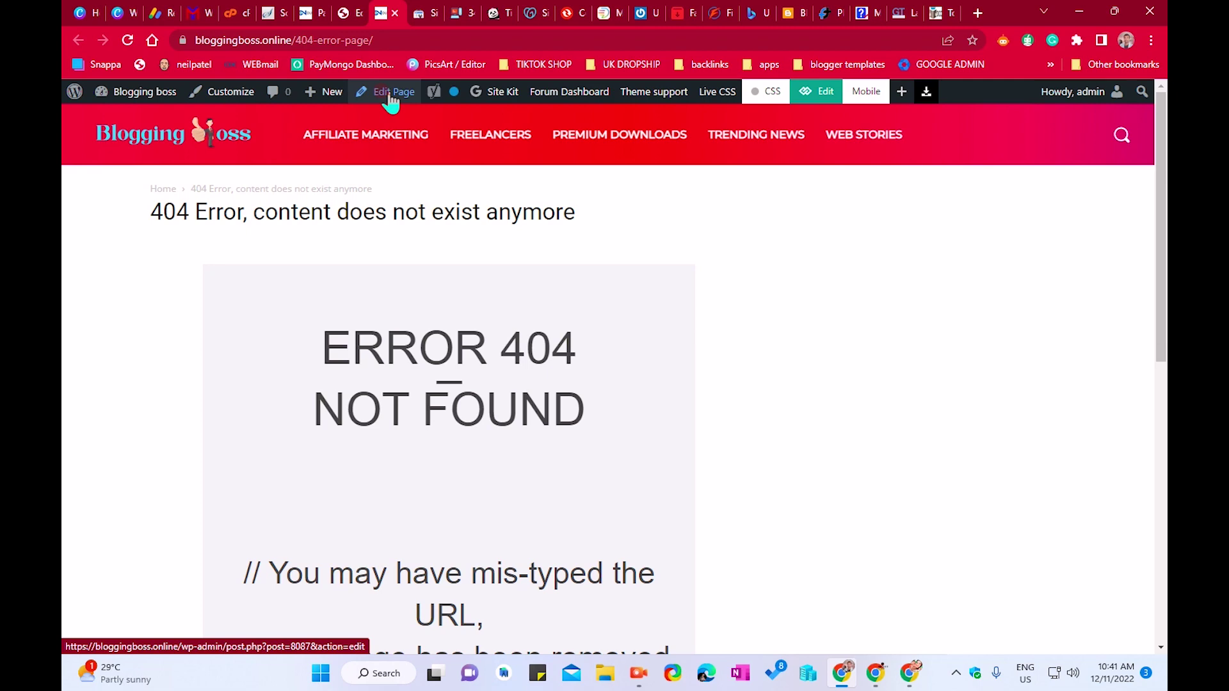
Return to the pages list and open the 404 Error page for editing
{"action": "left_click", "coordinate": [349, 12]}
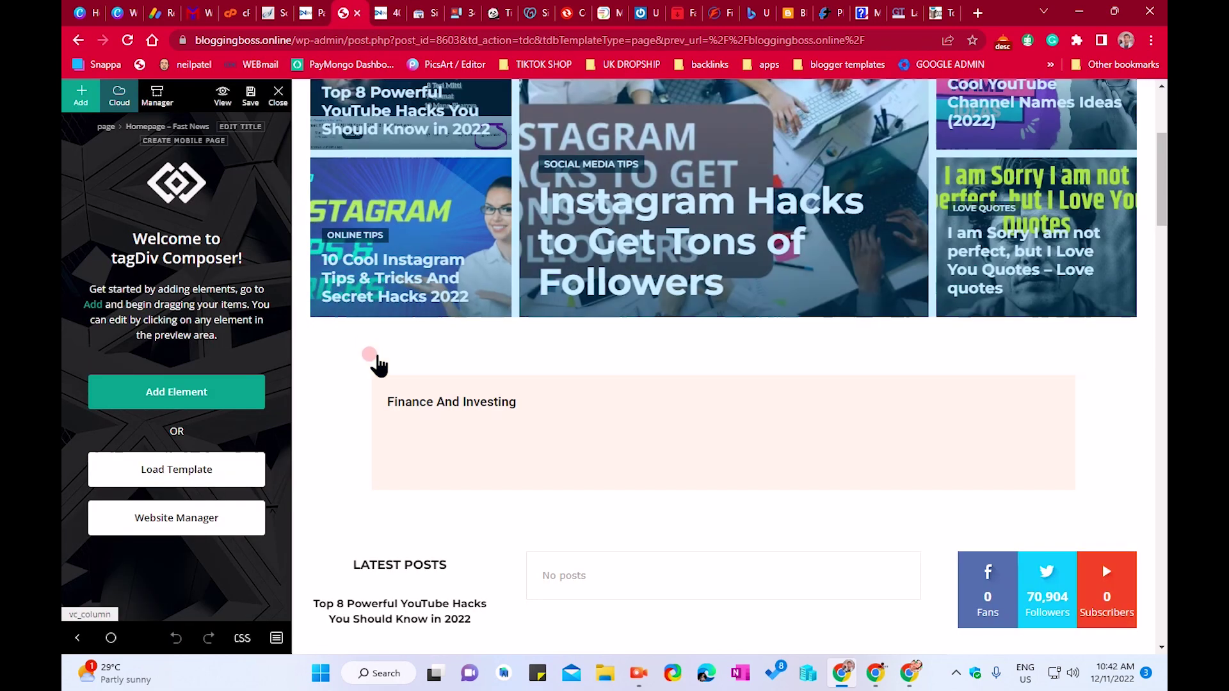
{"action": "left_click", "coordinate": [312, 9]}
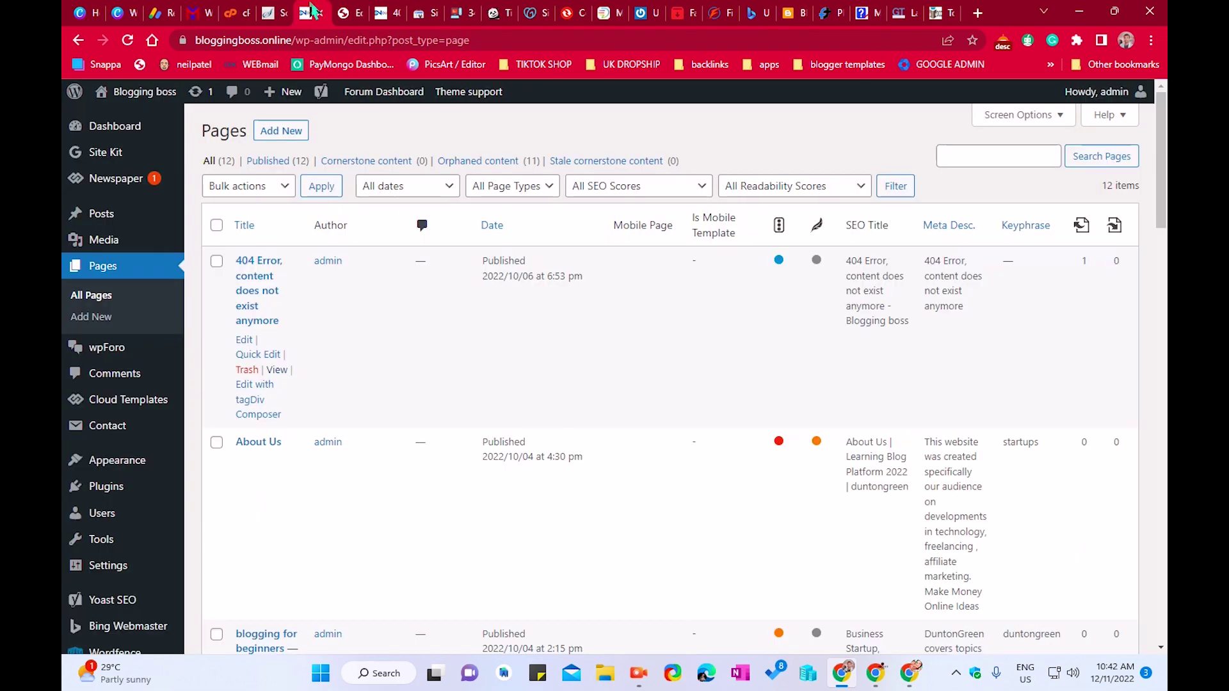
{"action": "left_click", "coordinate": [242, 343]}
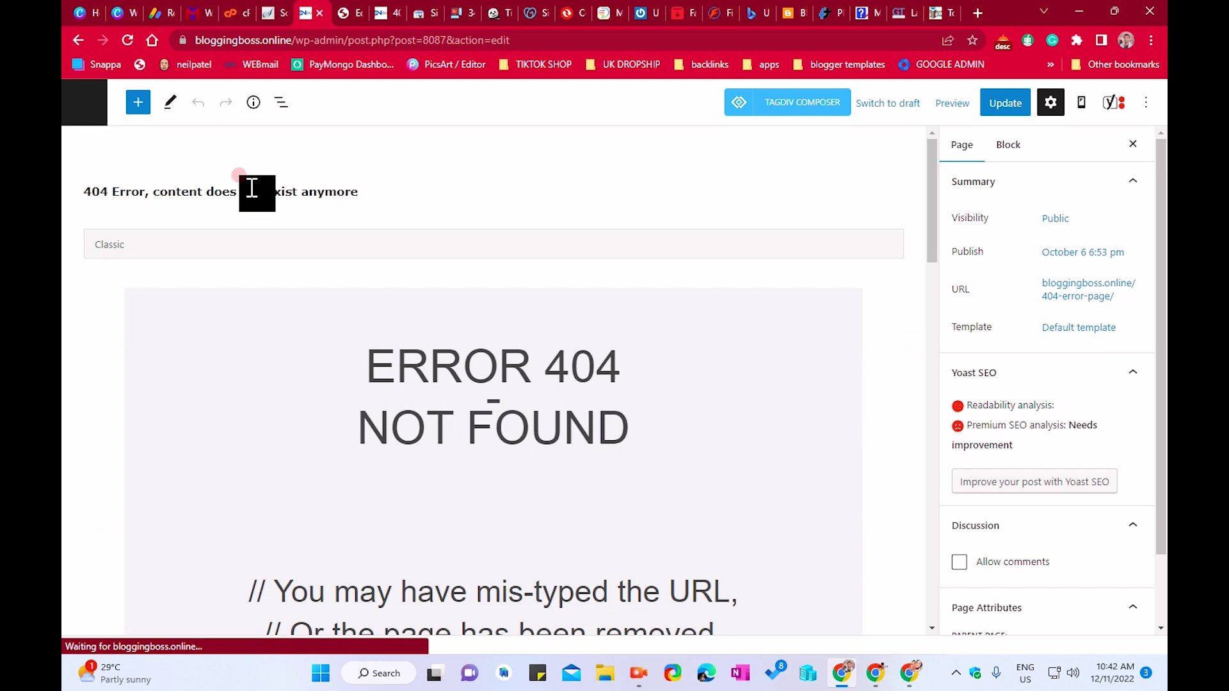
Examine the 404 Error page's text in the editor and check its "Go back to home page" link
{"action": "scroll", "coordinate": [500, 423], "scroll_direction": "down", "scroll_amount": 2}
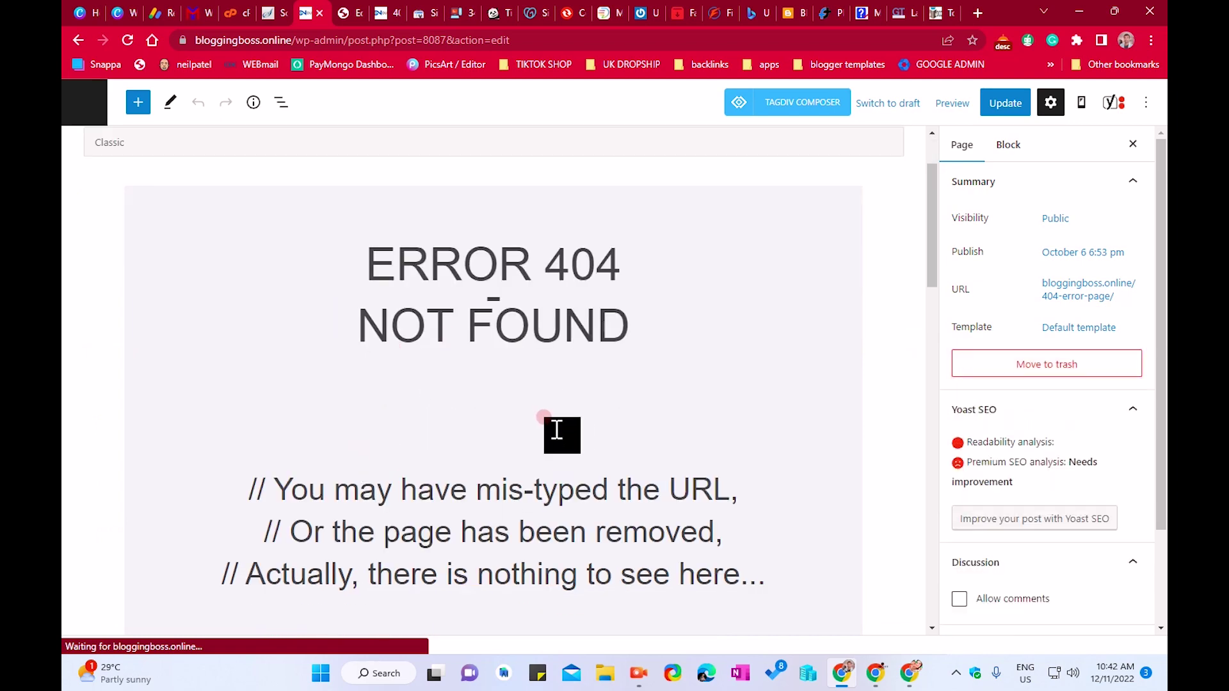
{"action": "scroll", "coordinate": [557, 432], "scroll_direction": "down", "scroll_amount": 5}
{"action": "scroll", "coordinate": [459, 417], "scroll_direction": "up", "scroll_amount": 6}
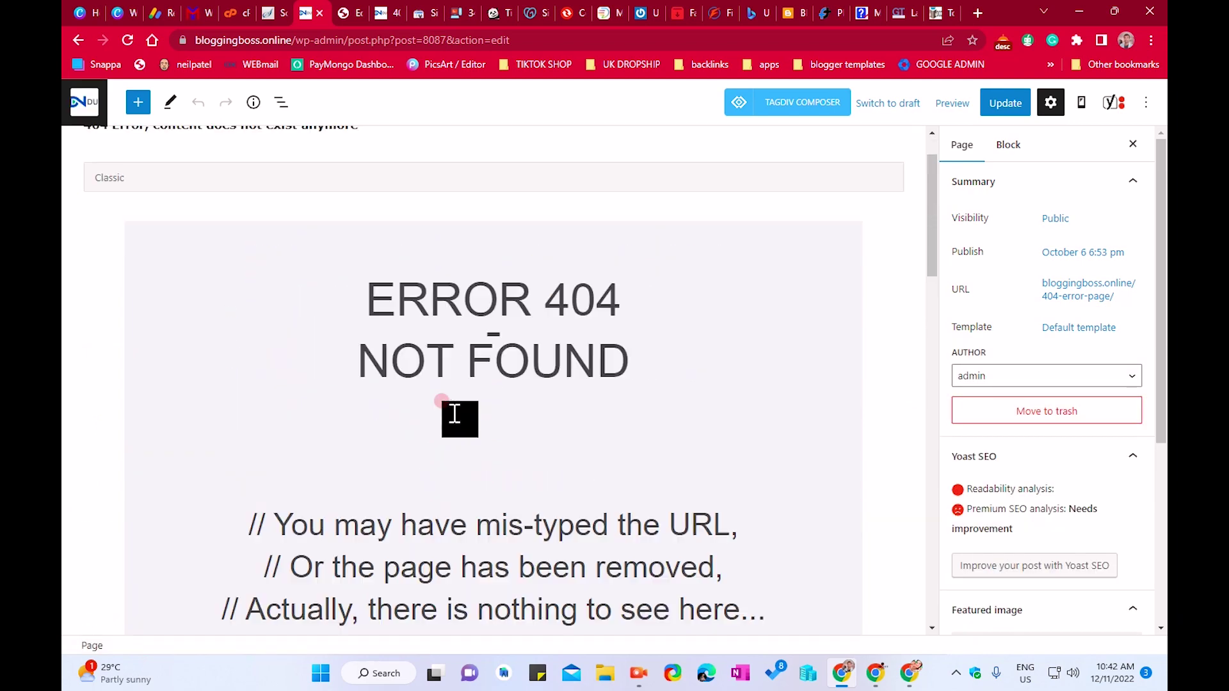
{"action": "scroll", "coordinate": [555, 401], "scroll_direction": "down", "scroll_amount": 5}
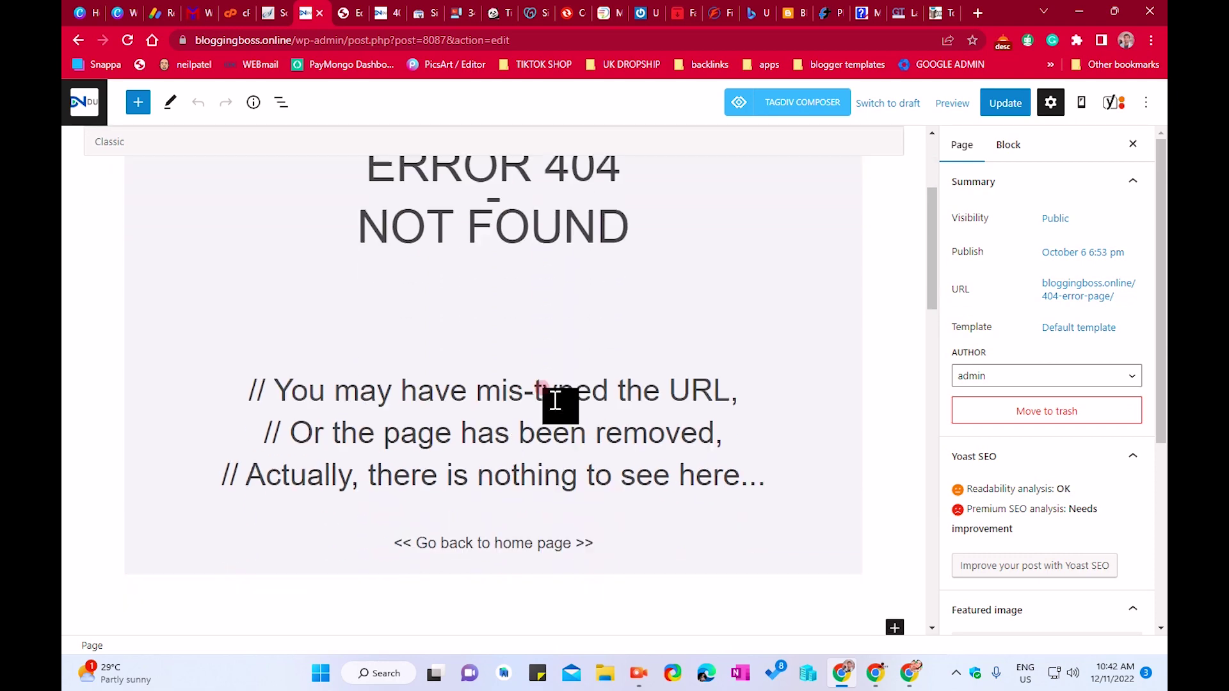
{"action": "scroll", "coordinate": [556, 410], "scroll_direction": "up", "scroll_amount": 5}
{"action": "scroll", "coordinate": [557, 378], "scroll_direction": "down", "scroll_amount": 4}
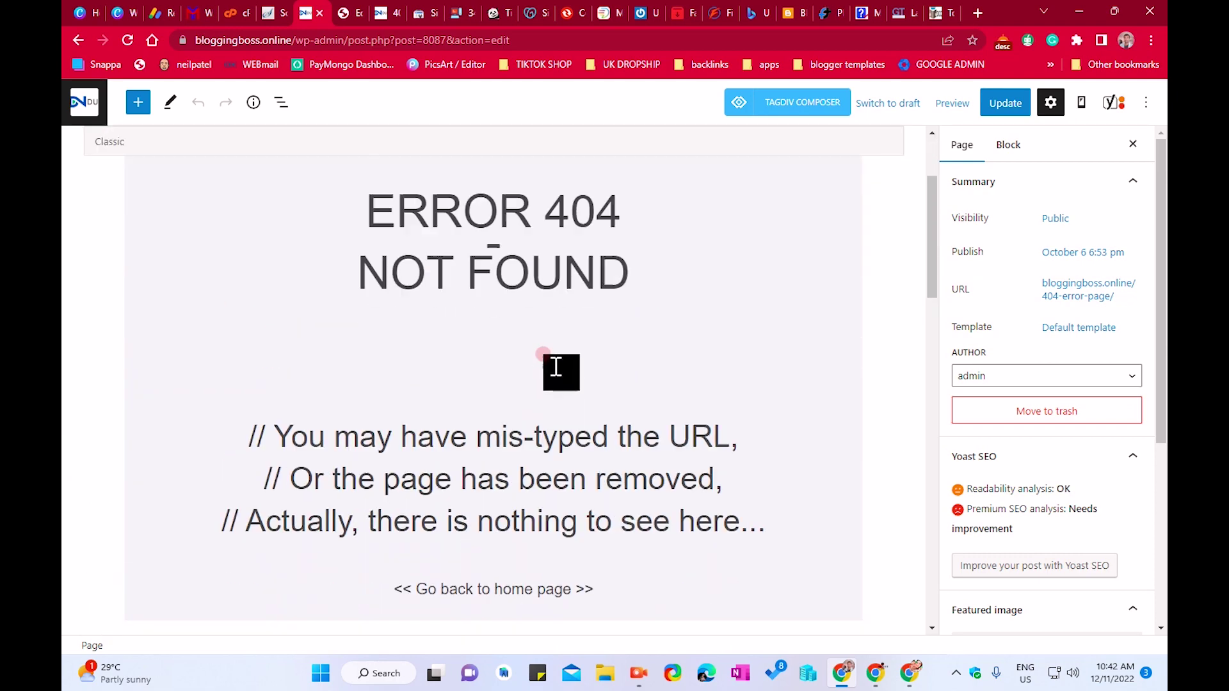
{"action": "scroll", "coordinate": [556, 367], "scroll_direction": "down", "scroll_amount": 1}
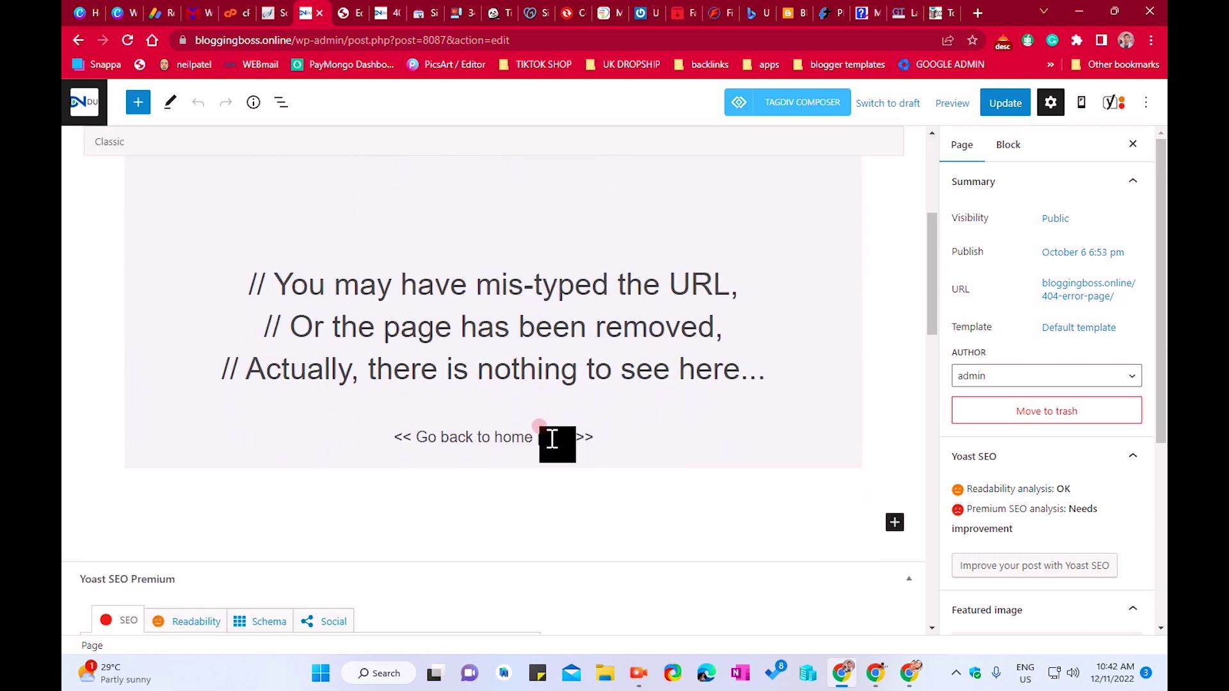
{"action": "left_click", "coordinate": [552, 439]}
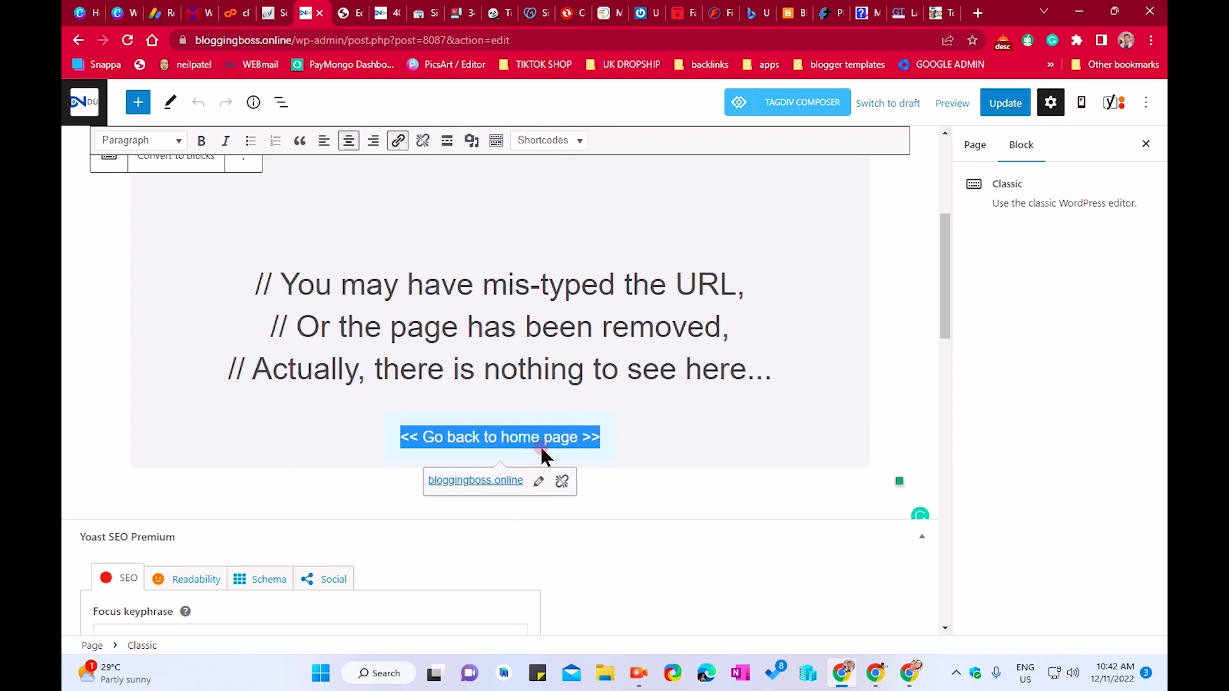
{"action": "left_click", "coordinate": [530, 339]}
Correct "mis-typed" to "mistyped" in the 404 page text and update the page
{"action": "mouse_move", "coordinate": [582, 297]}
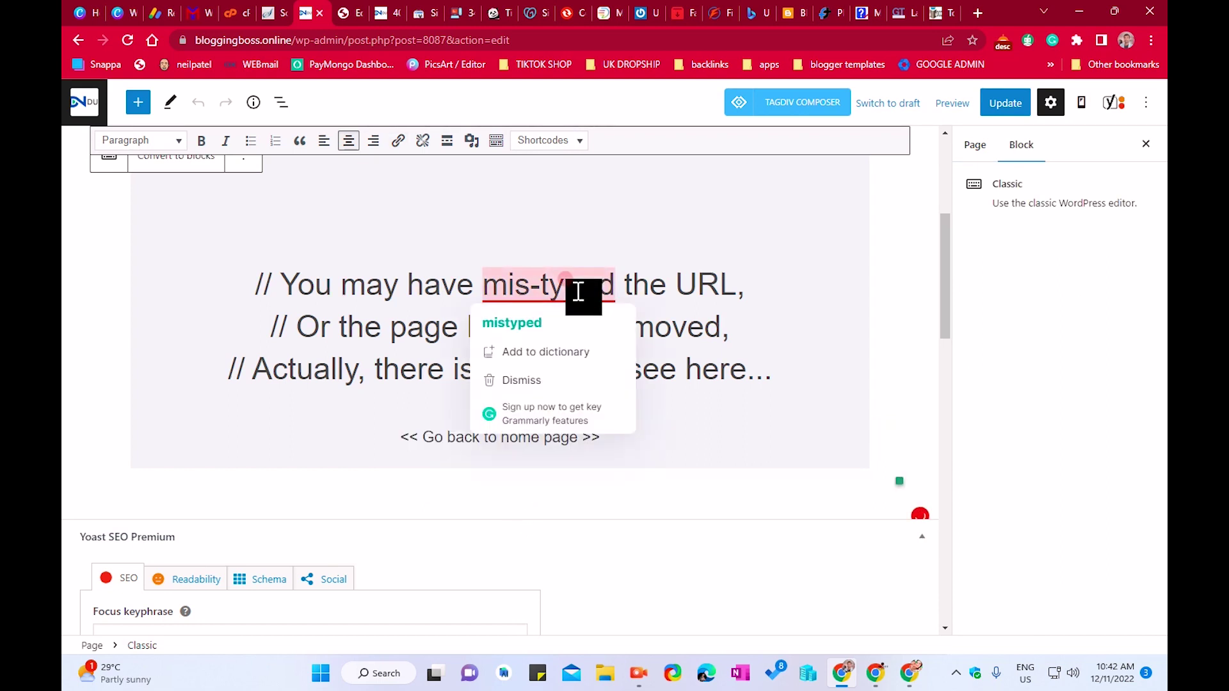
{"action": "left_click", "coordinate": [576, 324]}
{"action": "scroll", "coordinate": [724, 417], "scroll_direction": "up", "scroll_amount": 5}
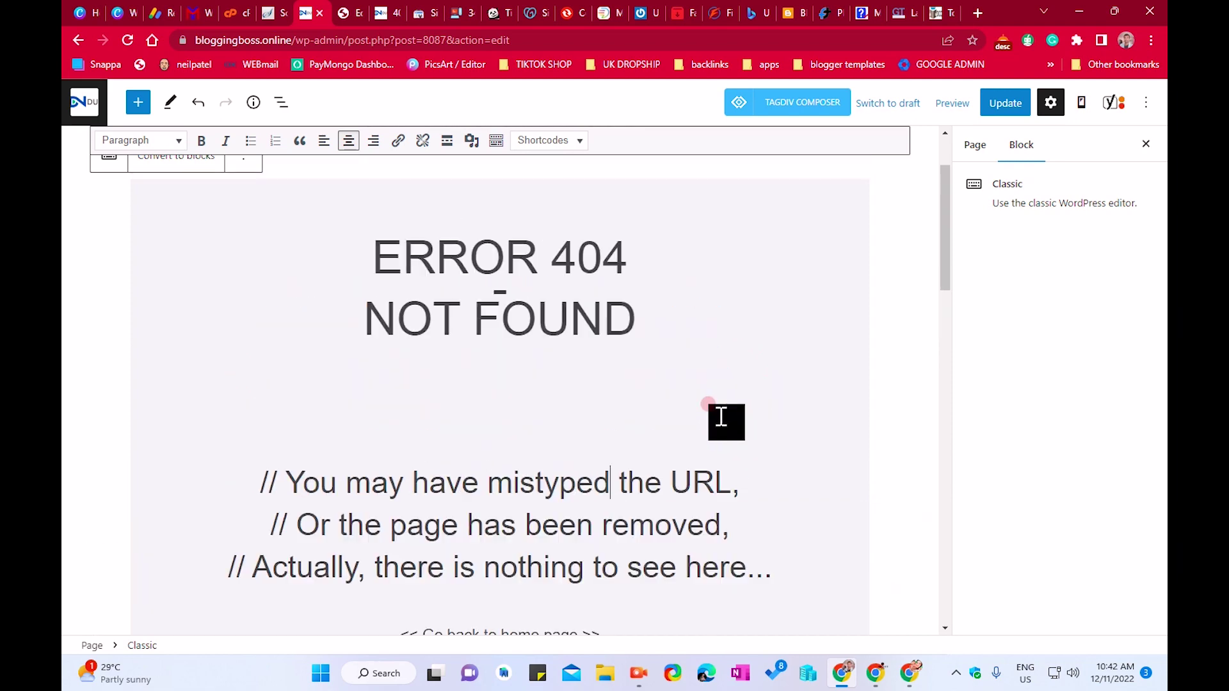
{"action": "left_click", "coordinate": [1004, 102]}
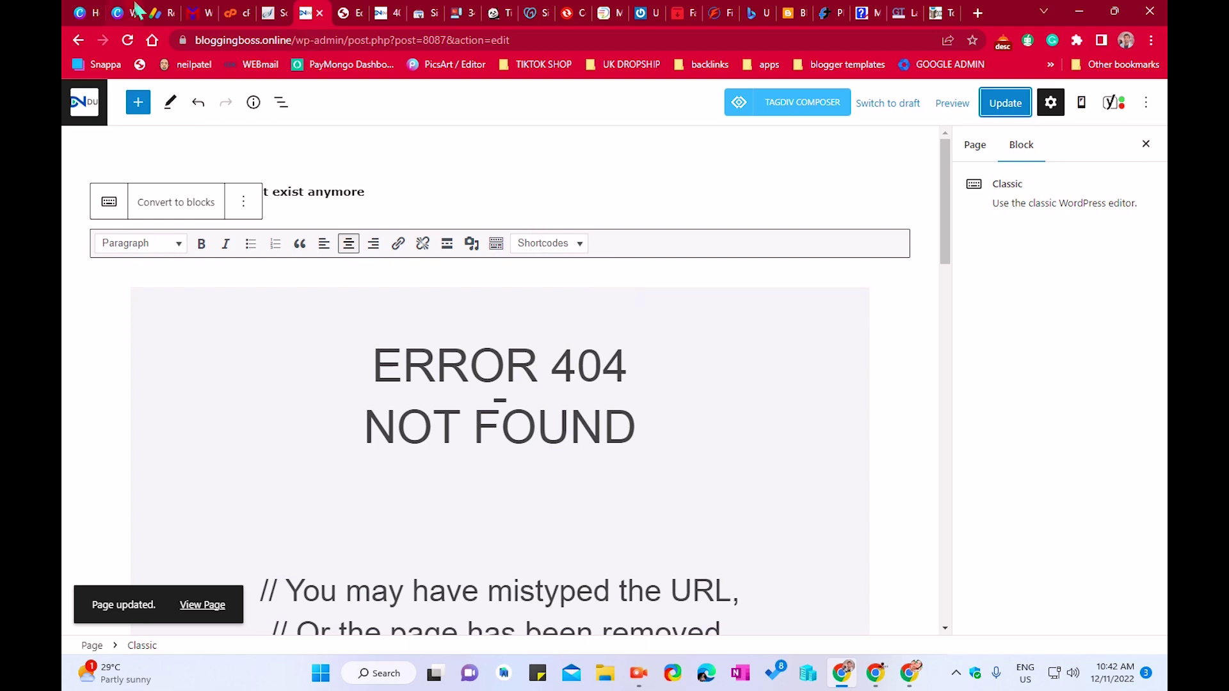
Return to the pages list and view the published About Us page in a new tab
{"action": "mouse_move", "coordinate": [269, 10]}
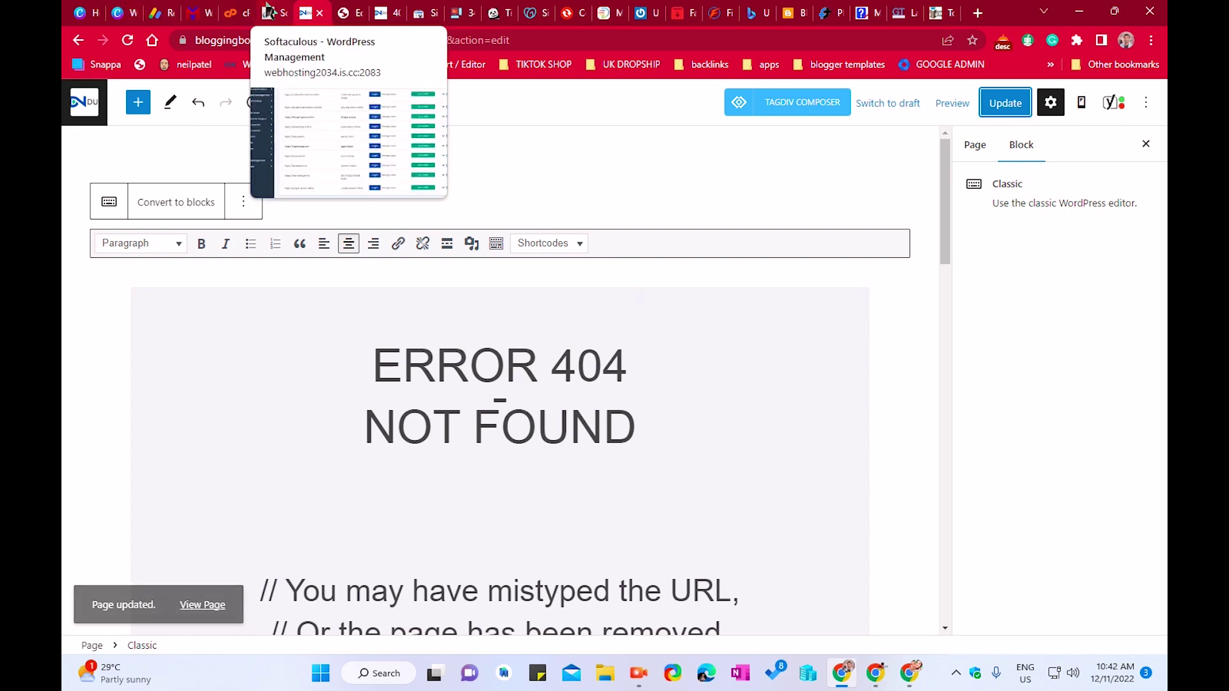
{"action": "left_click", "coordinate": [78, 39]}
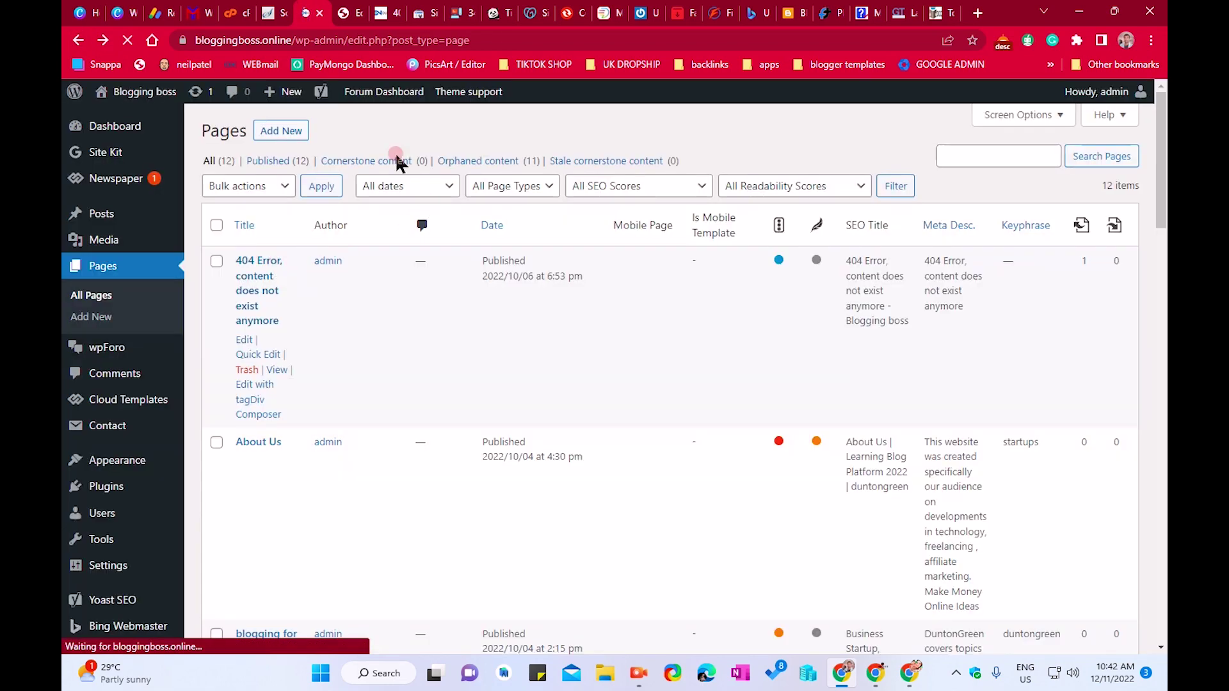
{"action": "scroll", "coordinate": [501, 314], "scroll_direction": "down", "scroll_amount": 3}
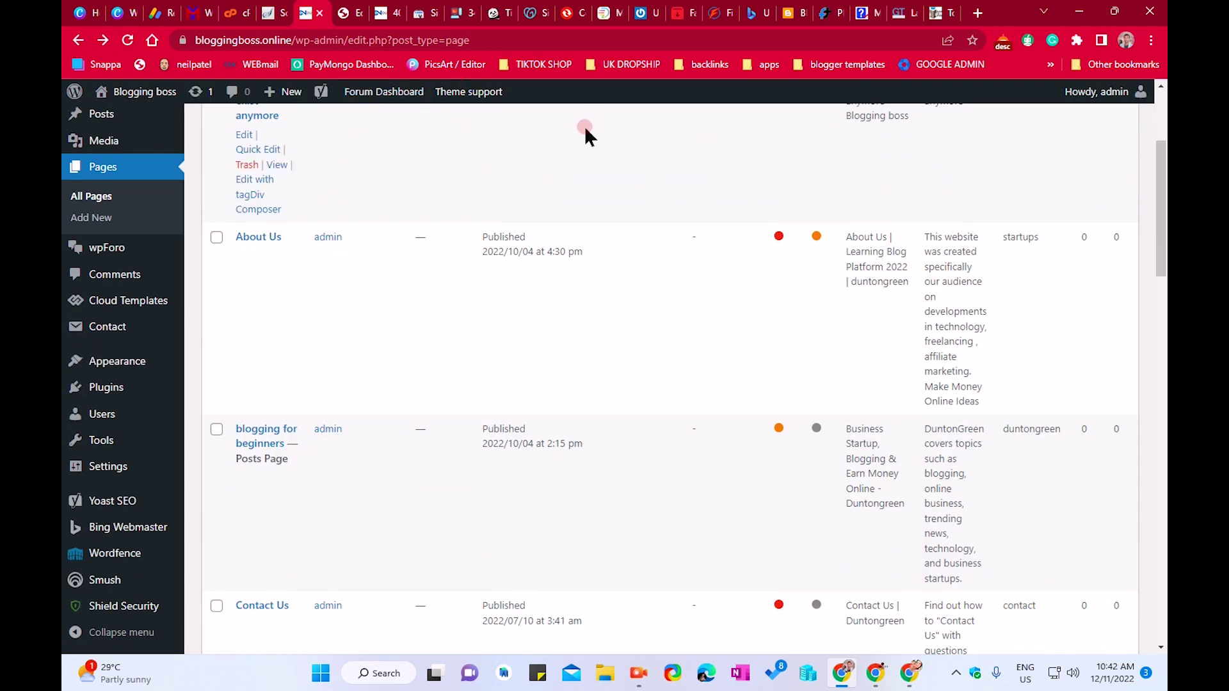
{"action": "scroll", "coordinate": [470, 403], "scroll_direction": "up", "scroll_amount": 3}
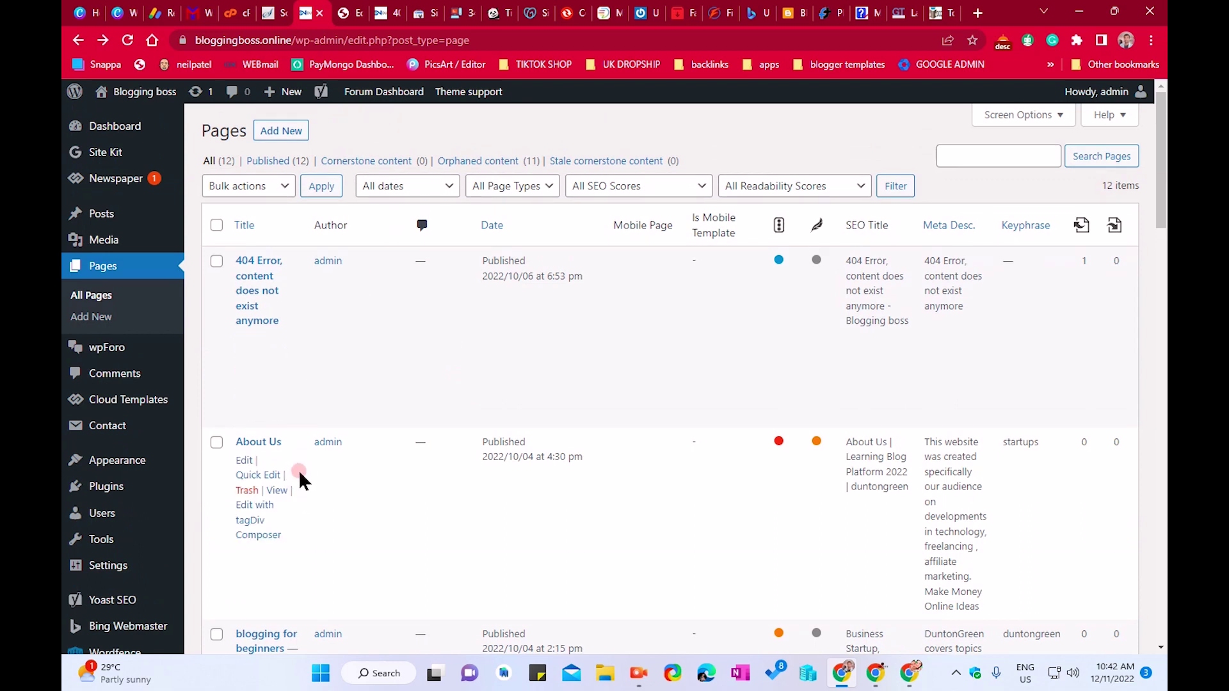
{"action": "scroll", "coordinate": [298, 474], "scroll_direction": "down", "scroll_amount": 1}
{"action": "right_click", "coordinate": [282, 441]}
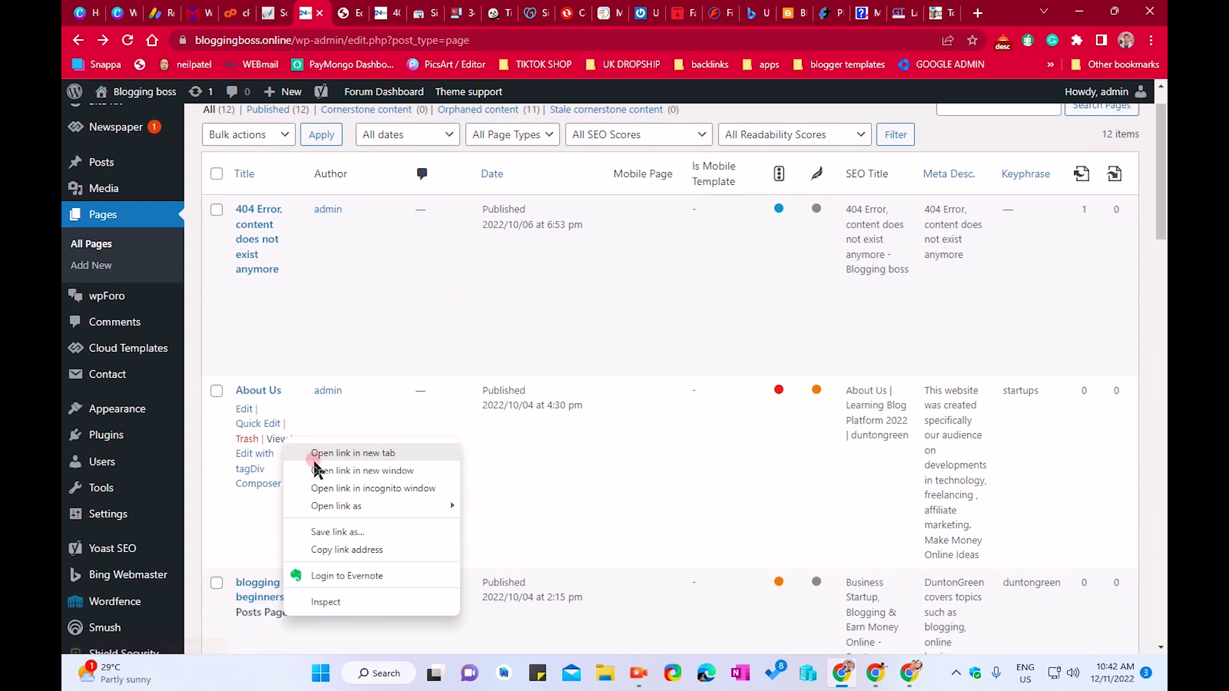
{"action": "left_click", "coordinate": [317, 455]}
{"action": "left_click", "coordinate": [405, 11]}
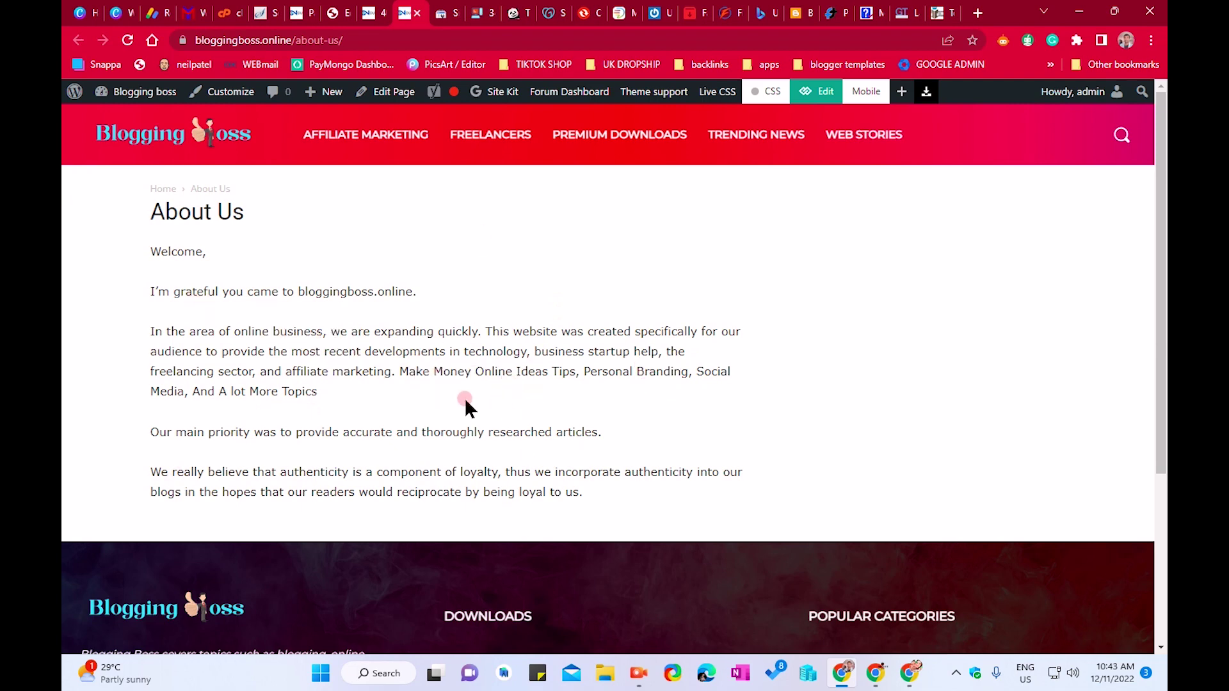
Examine the About Us page down to its footer and highlight the sentence mentioning bloggingboss.online
{"action": "scroll", "coordinate": [467, 406], "scroll_direction": "down", "scroll_amount": 4}
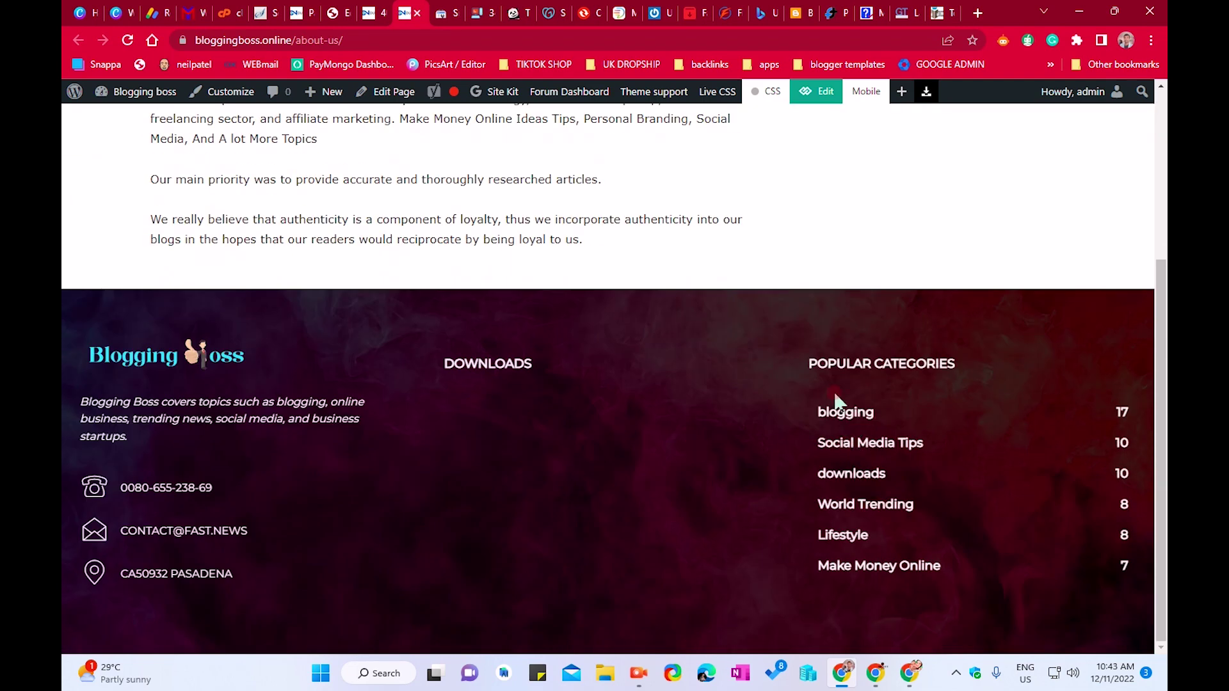
{"action": "scroll", "coordinate": [356, 410], "scroll_direction": "up", "scroll_amount": 4}
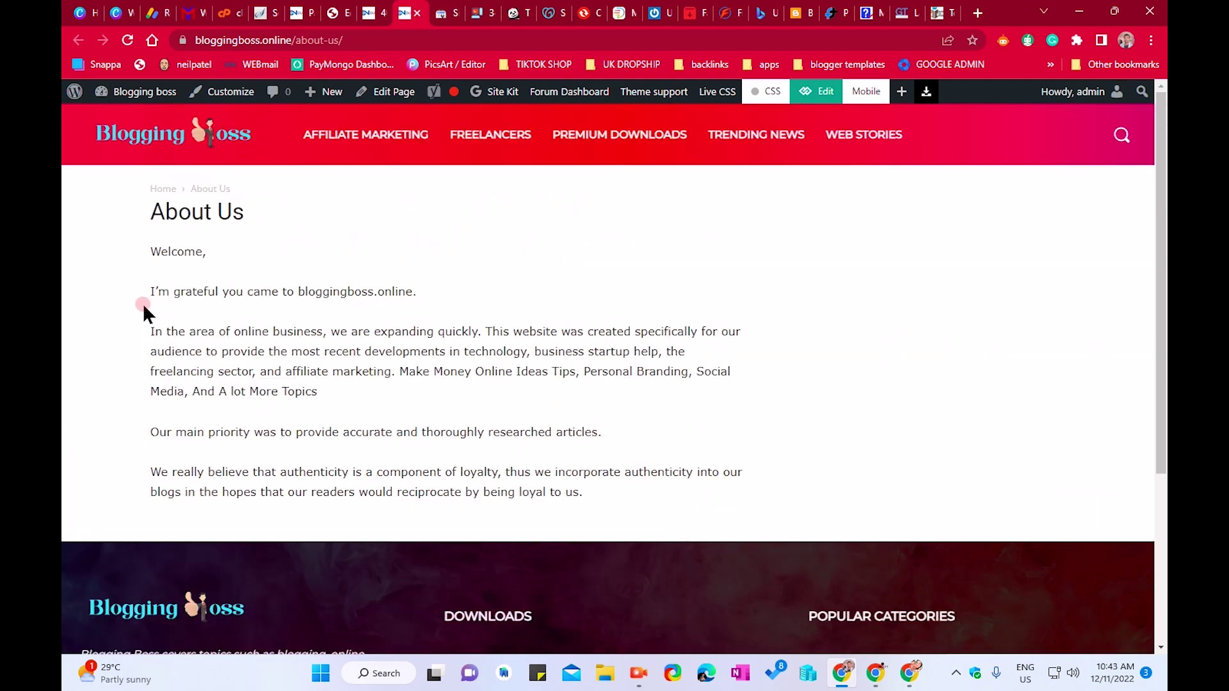
{"action": "left_click_drag", "start_coordinate": [151, 290], "coordinate": [493, 292]}
{"action": "left_click", "coordinate": [493, 292]}
{"action": "left_click", "coordinate": [310, 283]}
Go back to the pages list and add a new page titled "About Us"
{"action": "left_click", "coordinate": [384, 9]}
{"action": "left_click", "coordinate": [323, 9]}
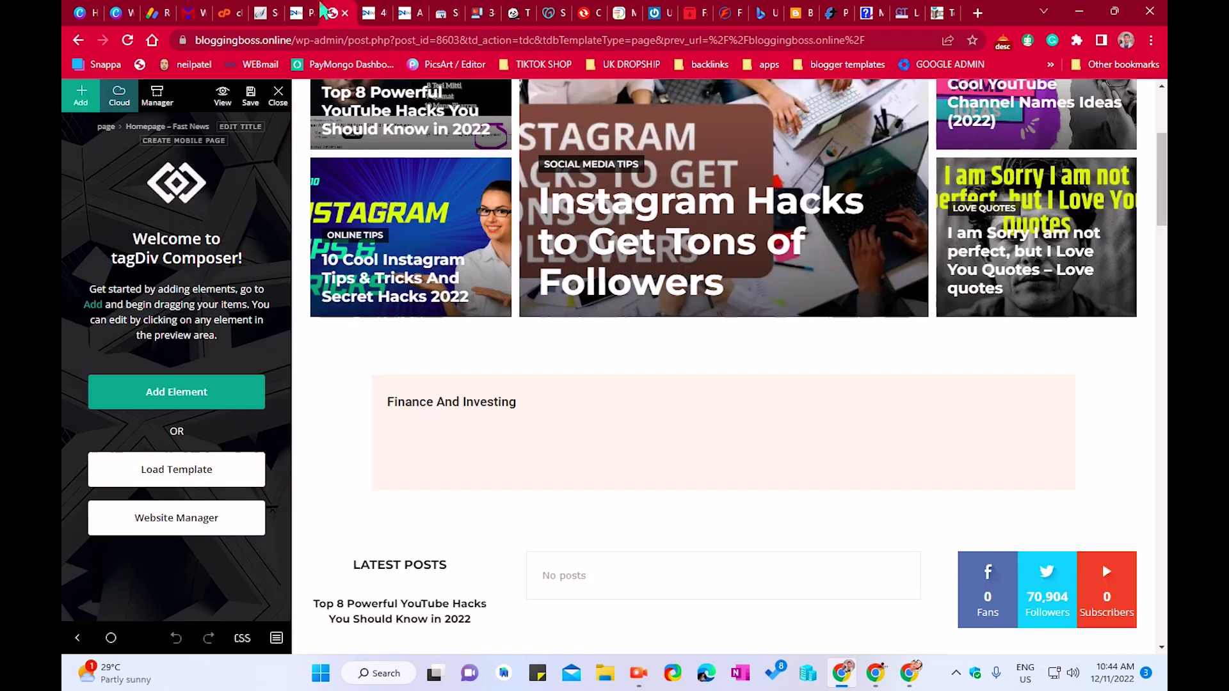
{"action": "left_click", "coordinate": [264, 12]}
{"action": "left_click", "coordinate": [302, 11]}
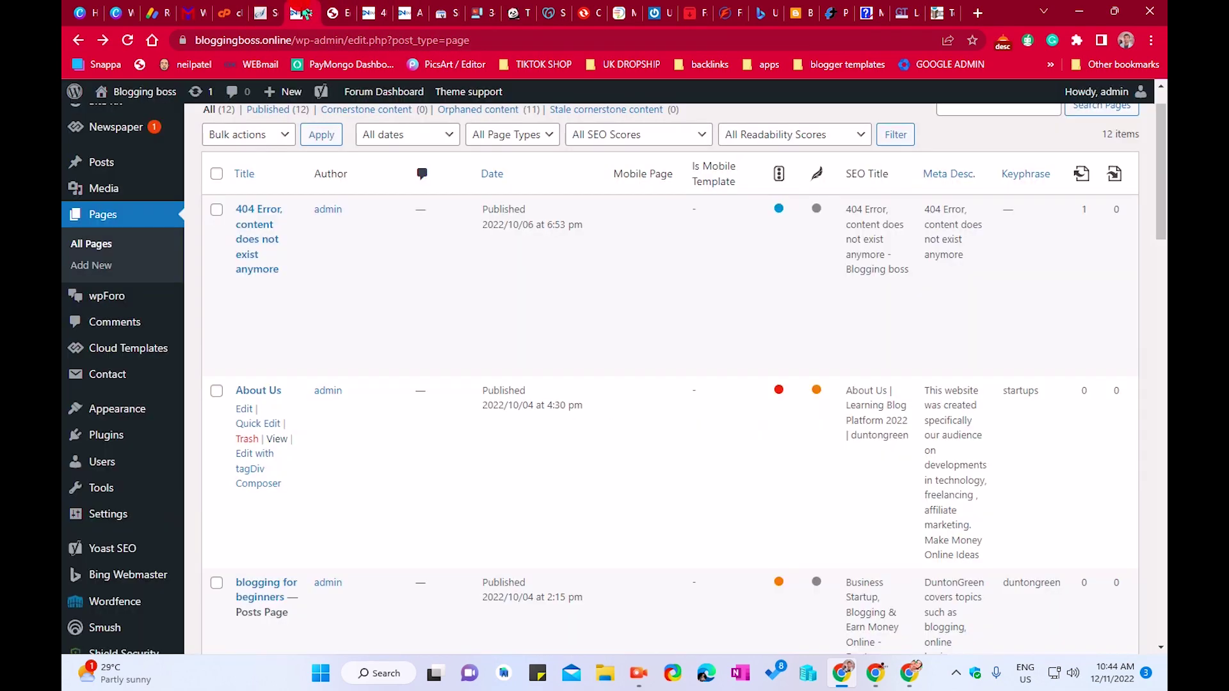
{"action": "scroll", "coordinate": [379, 461], "scroll_direction": "up", "scroll_amount": 2}
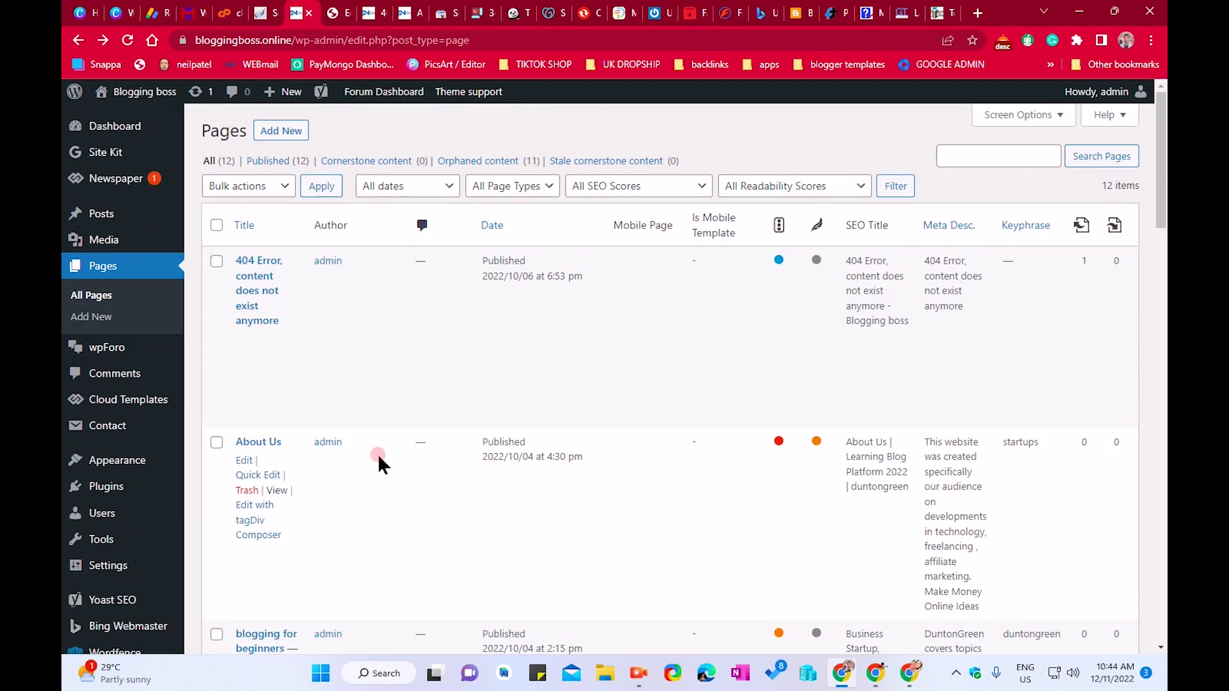
{"action": "left_click", "coordinate": [282, 132]}
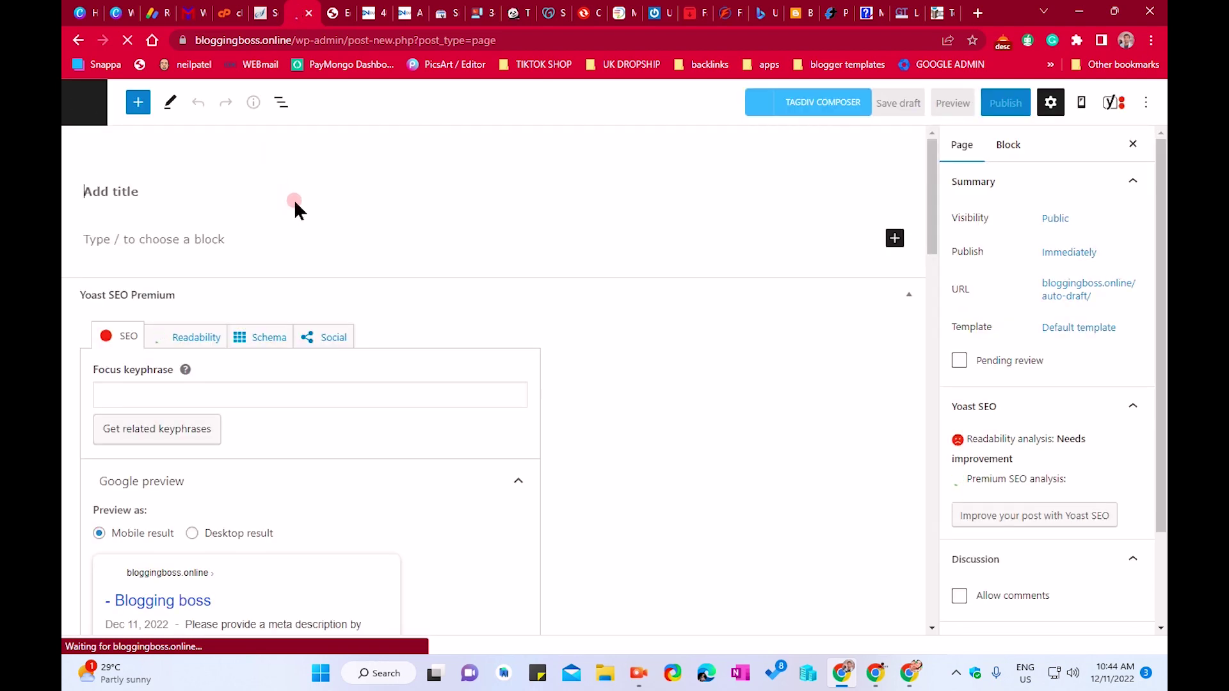
{"action": "type", "text": "Abo"}
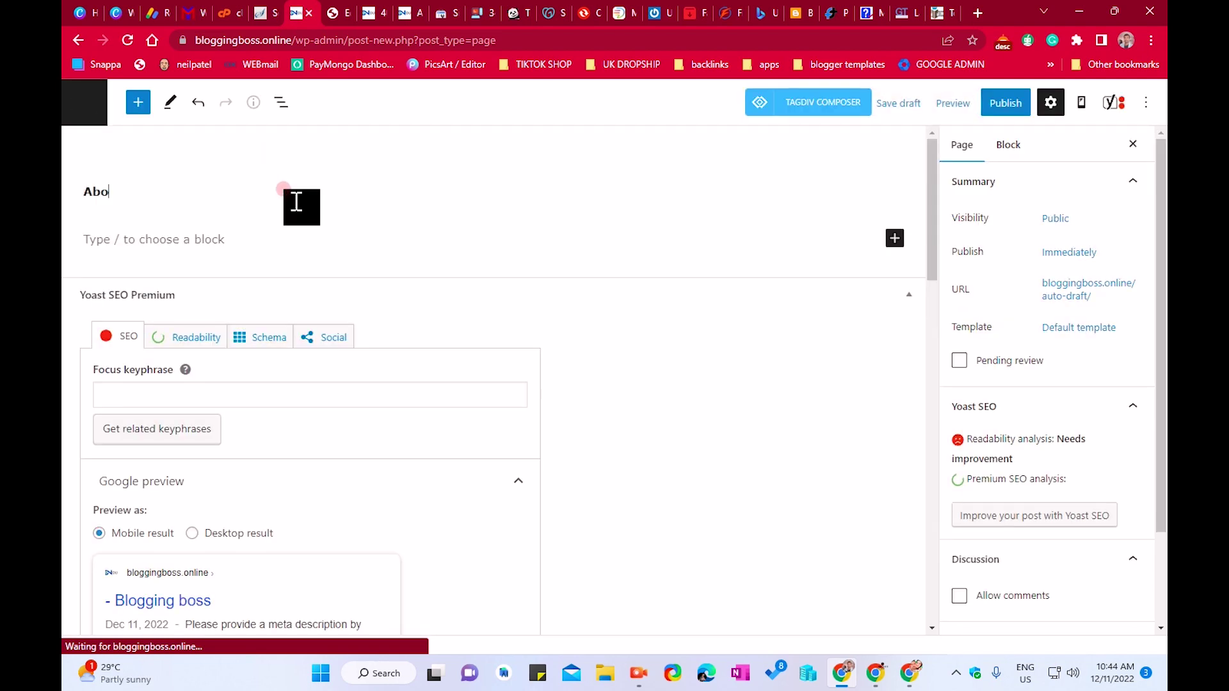
{"action": "type", "text": "ut Us"}
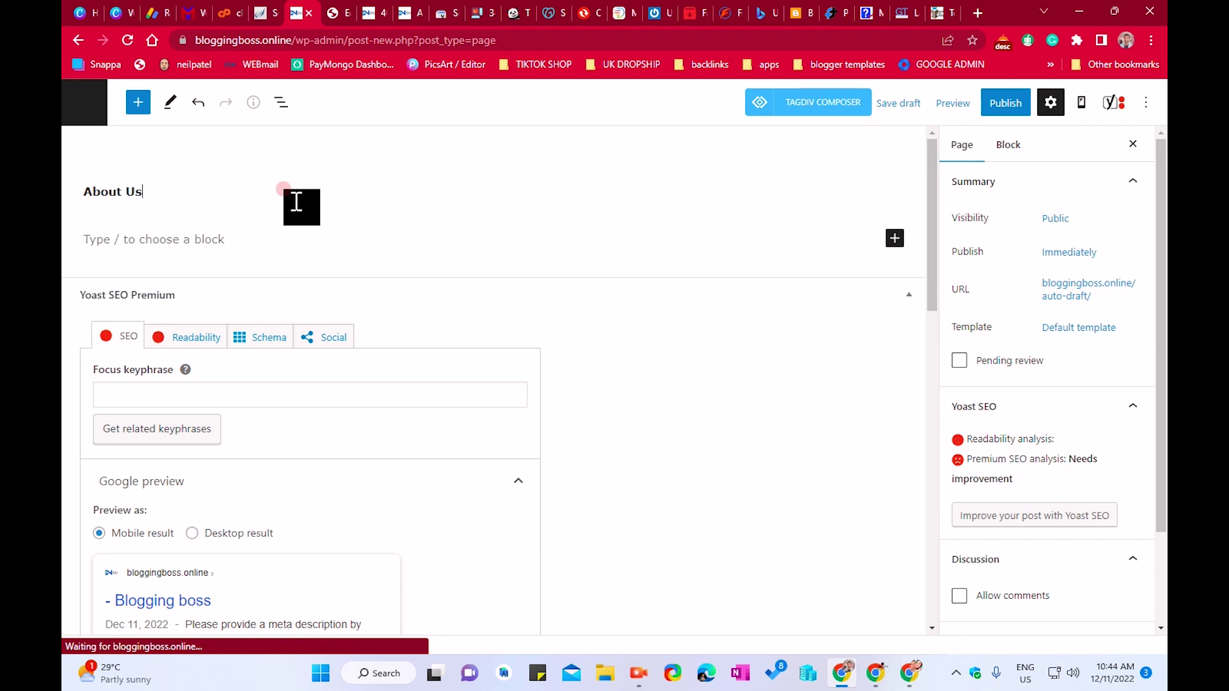
Open QuillBot's paraphrasing tool in a new browser tab and ready its text input
{"action": "left_click", "coordinate": [292, 241]}
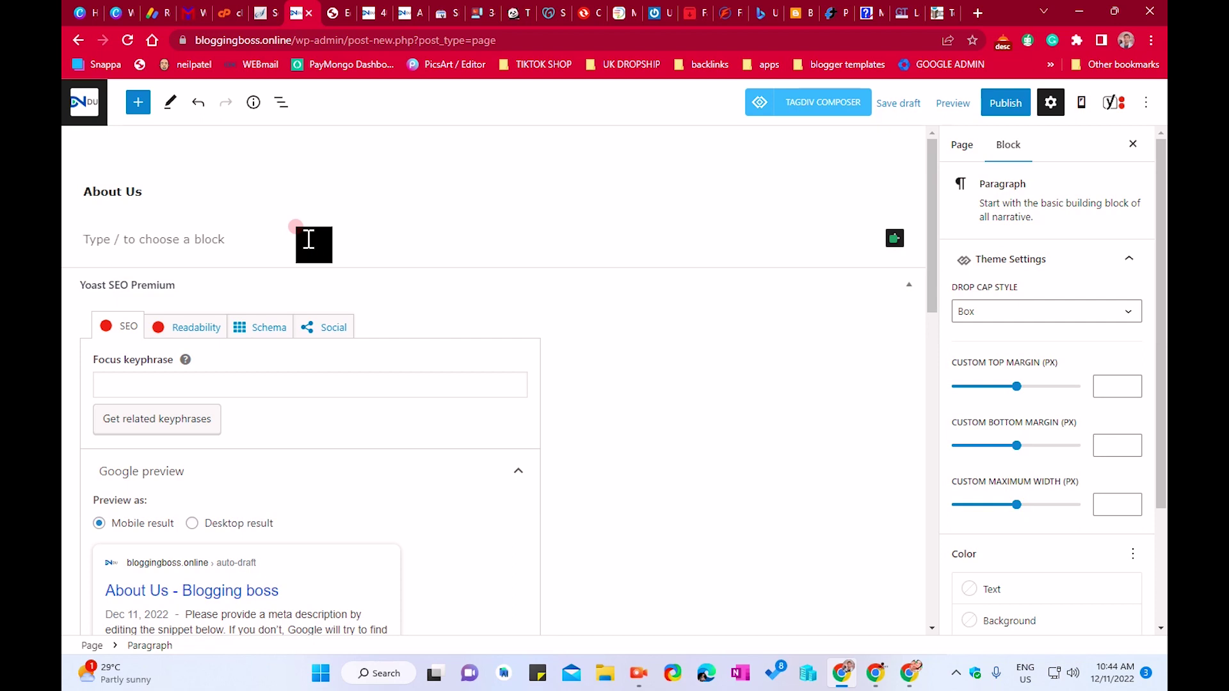
{"action": "left_click", "coordinate": [148, 249]}
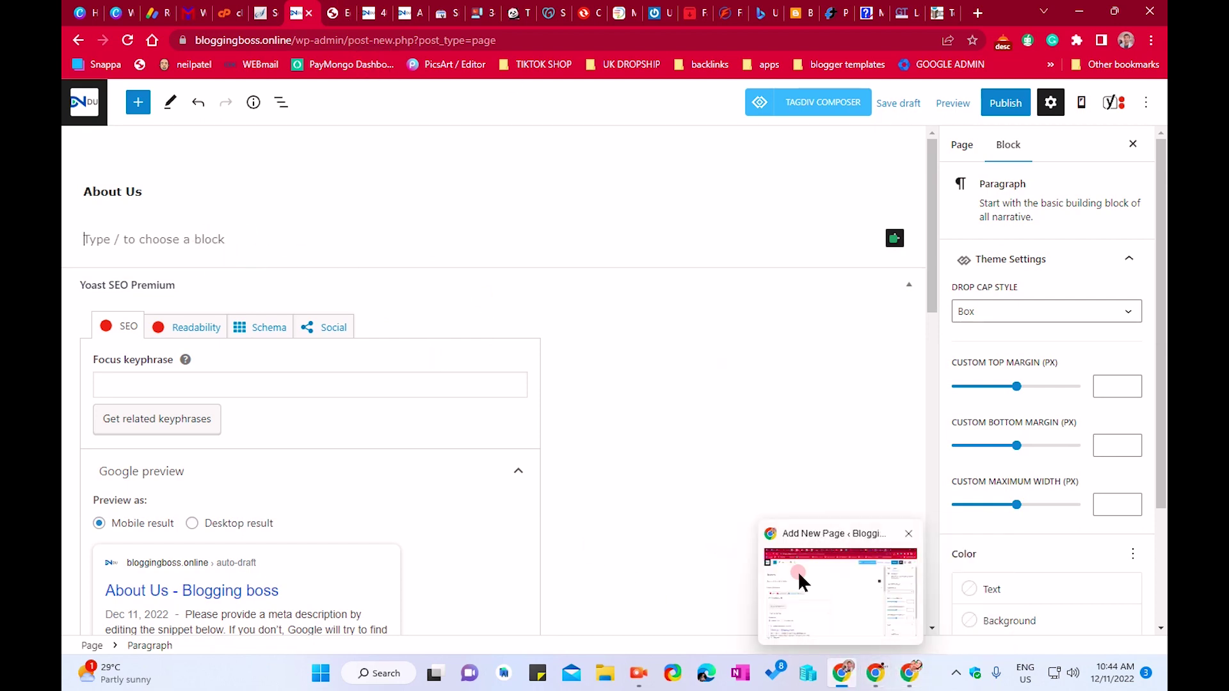
{"action": "left_click", "coordinate": [977, 13]}
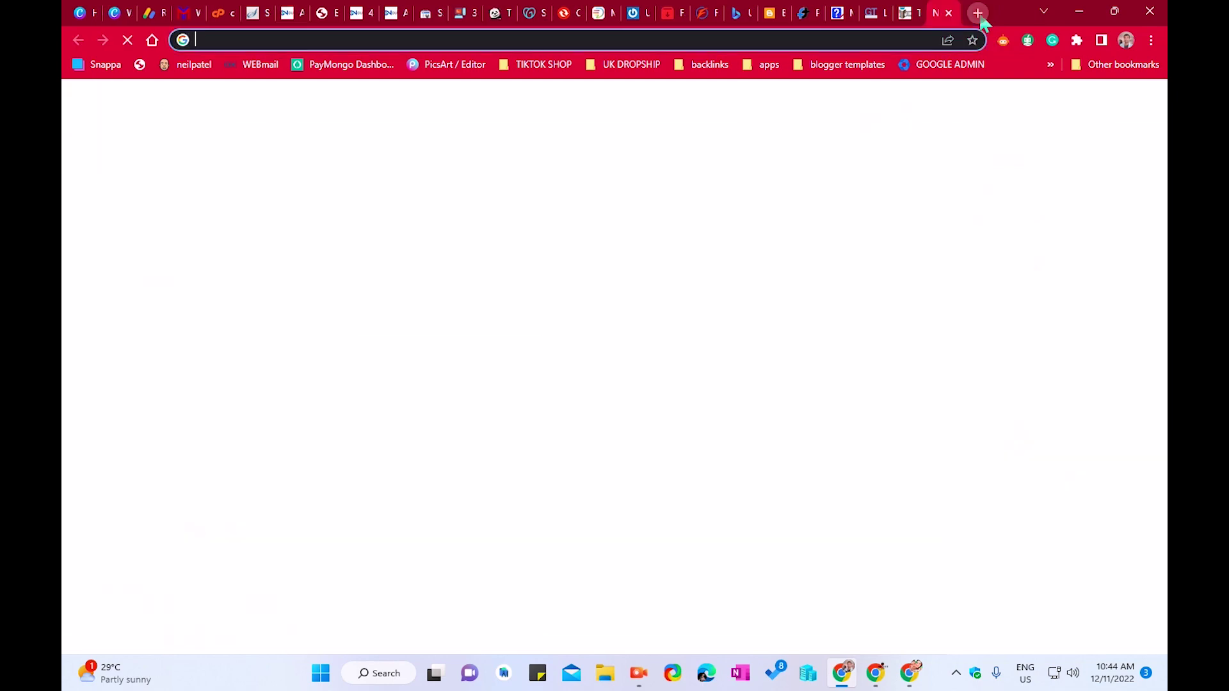
{"action": "type", "text": "qui"}
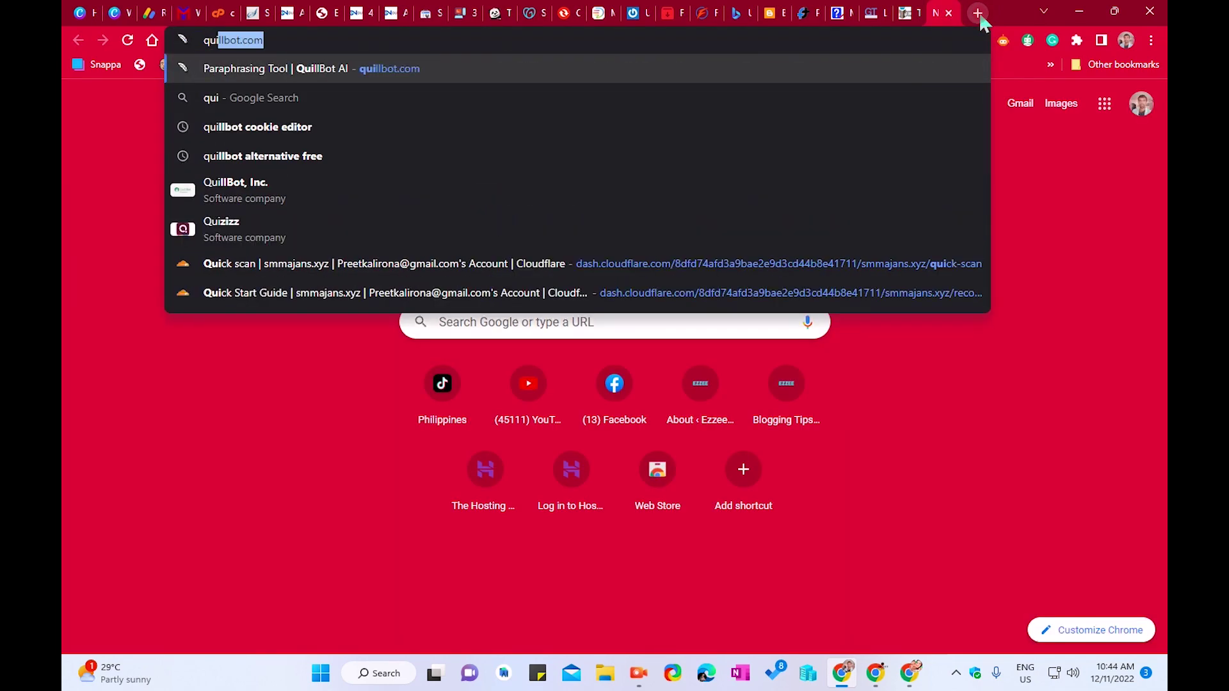
{"action": "key", "text": "Return"}
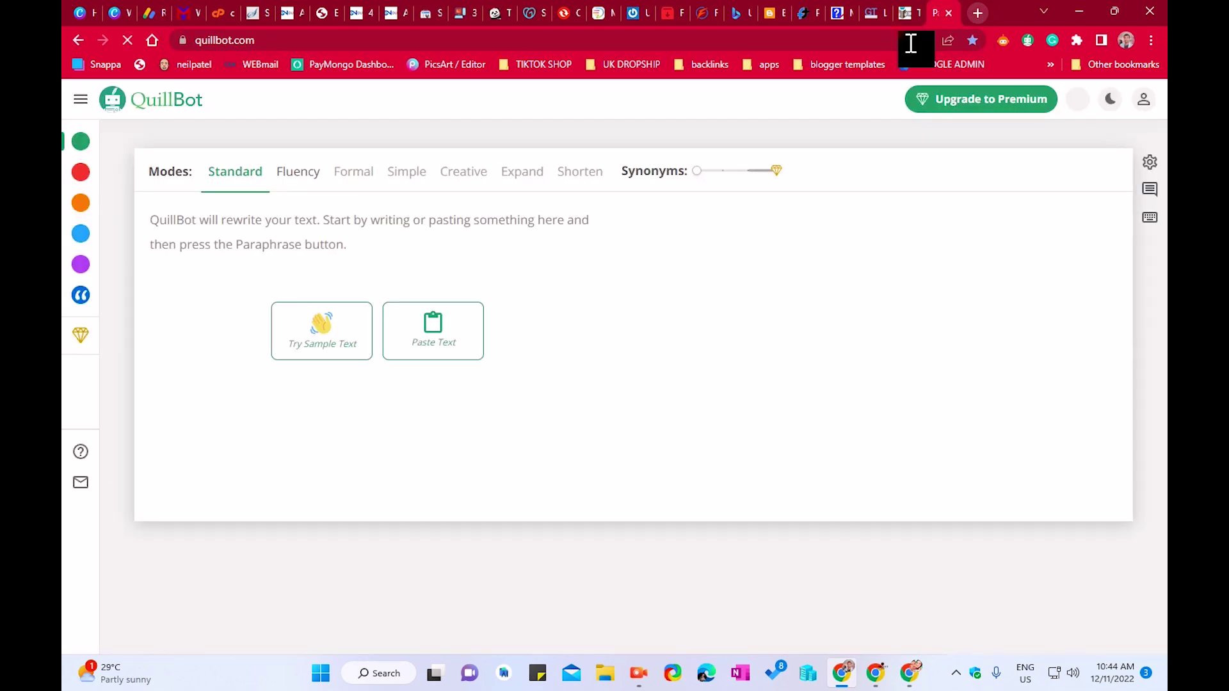
{"action": "left_click", "coordinate": [297, 242]}
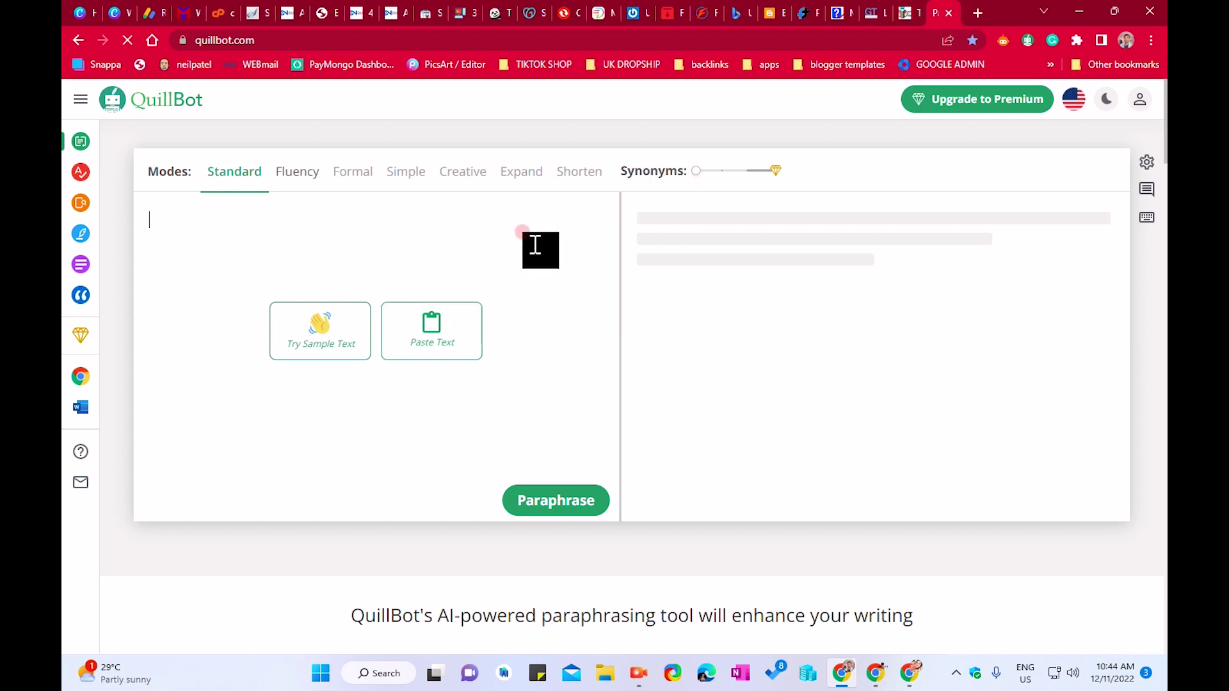
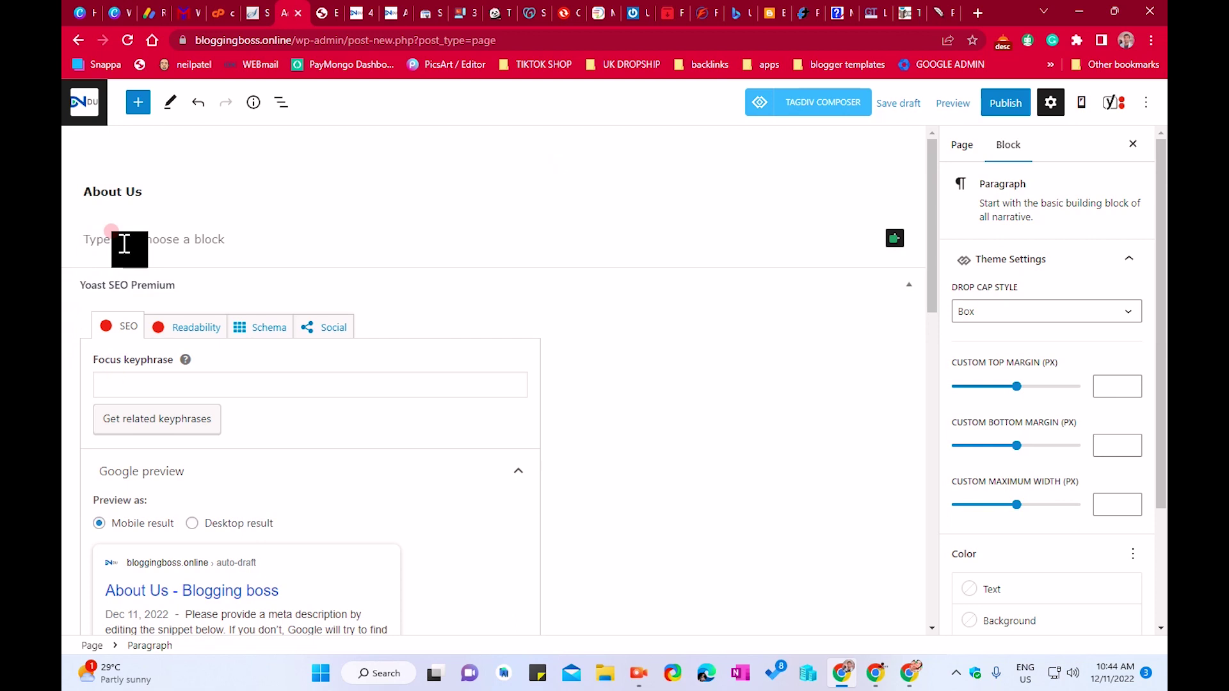
Write two About Us paragraphs: "hi welcome to blogging boss online website" and "our have covered differents topics like digital marketing, social media tips"
{"action": "type", "text": "hi"}
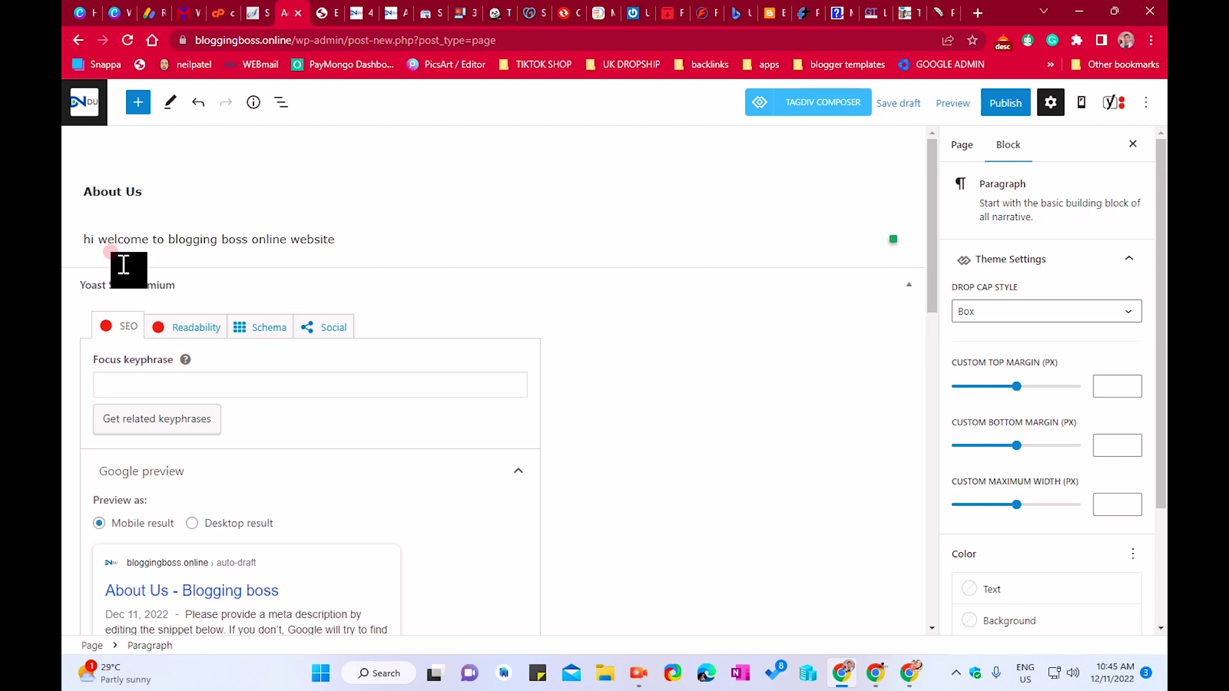
{"action": "left_click", "coordinate": [135, 274]}
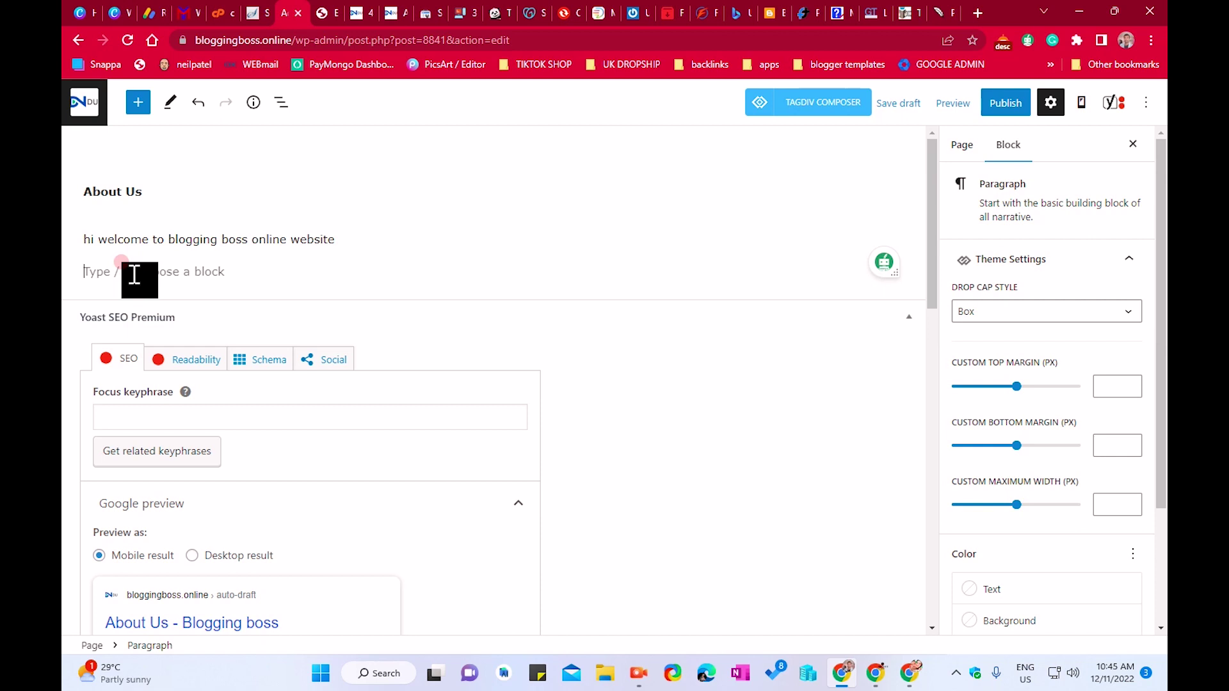
{"action": "type", "text": "ou"}
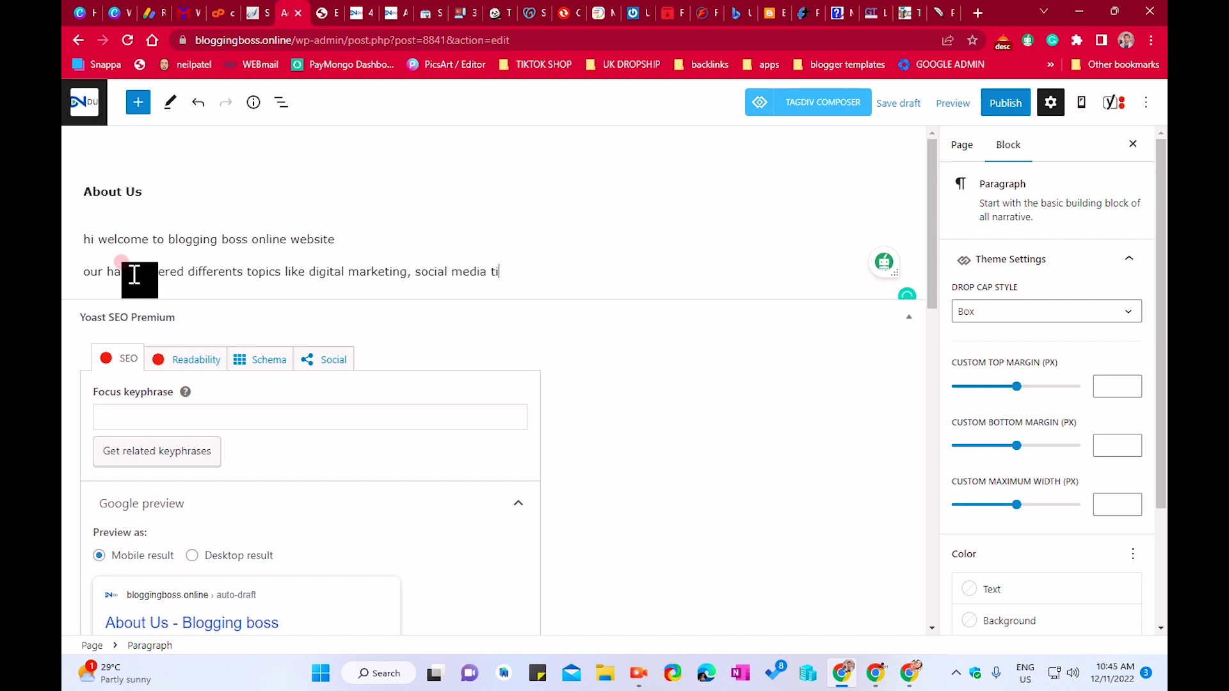
{"action": "type", "text": "ps"}
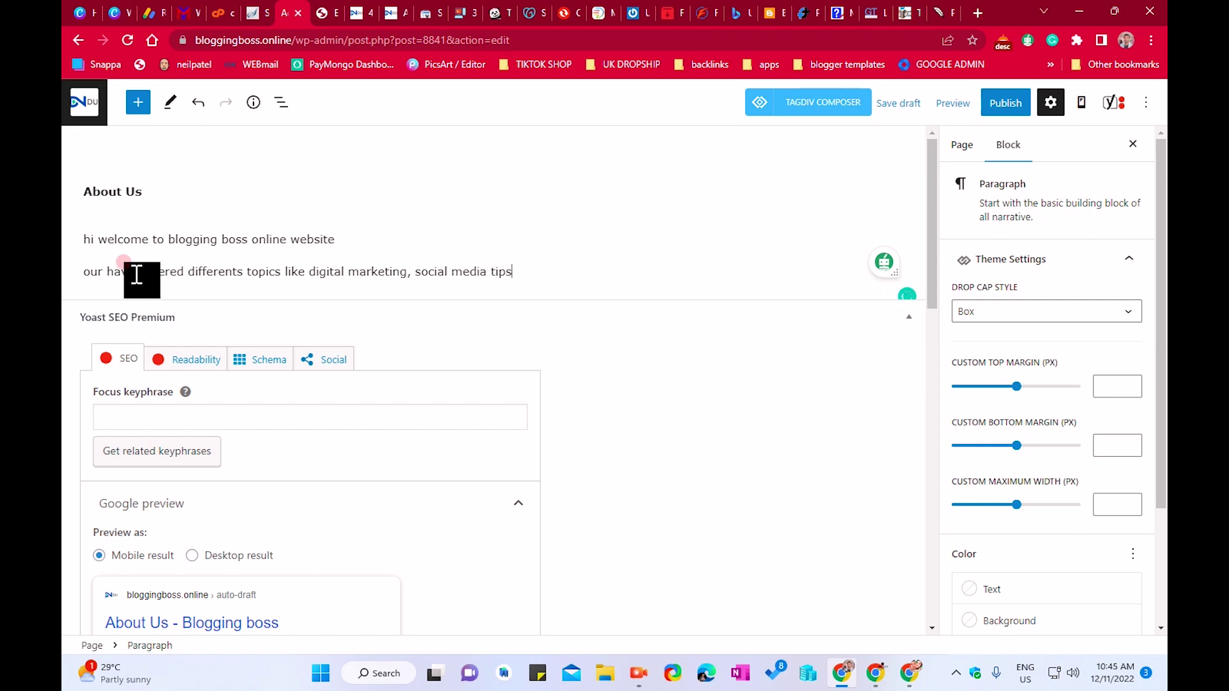
Select both body paragraphs of the About Us page and copy them
{"action": "triple_click", "coordinate": [377, 279]}
{"action": "left_click", "coordinate": [487, 263]}
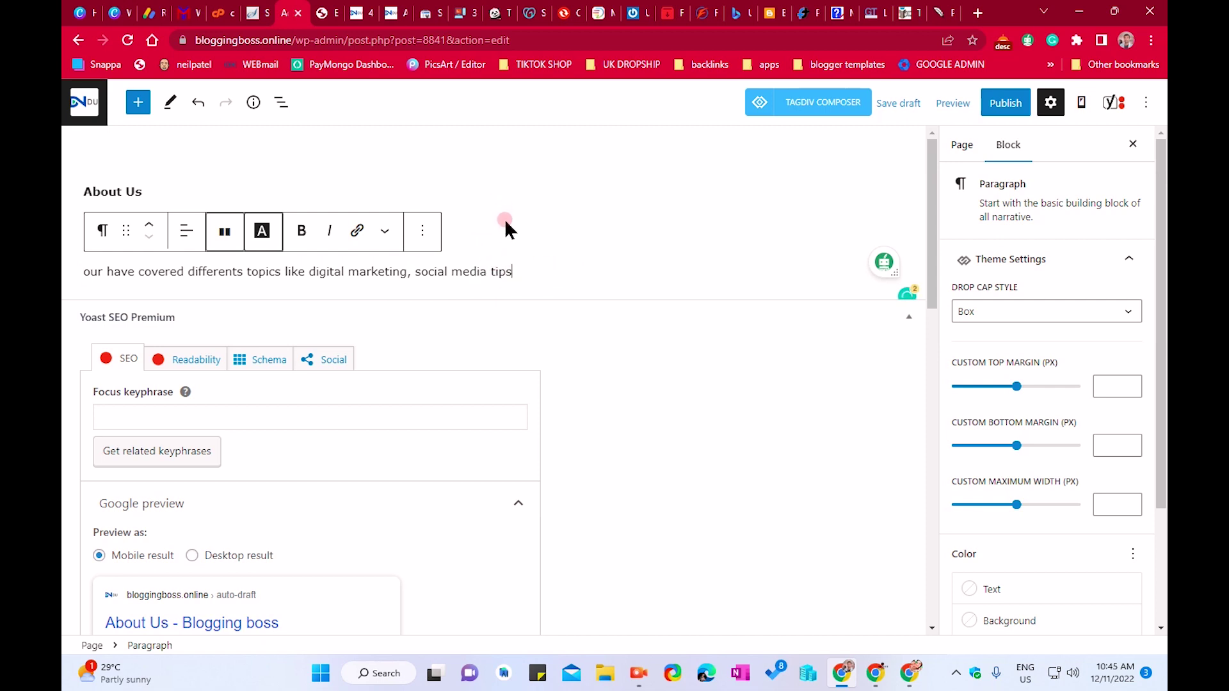
{"action": "left_click", "coordinate": [504, 261]}
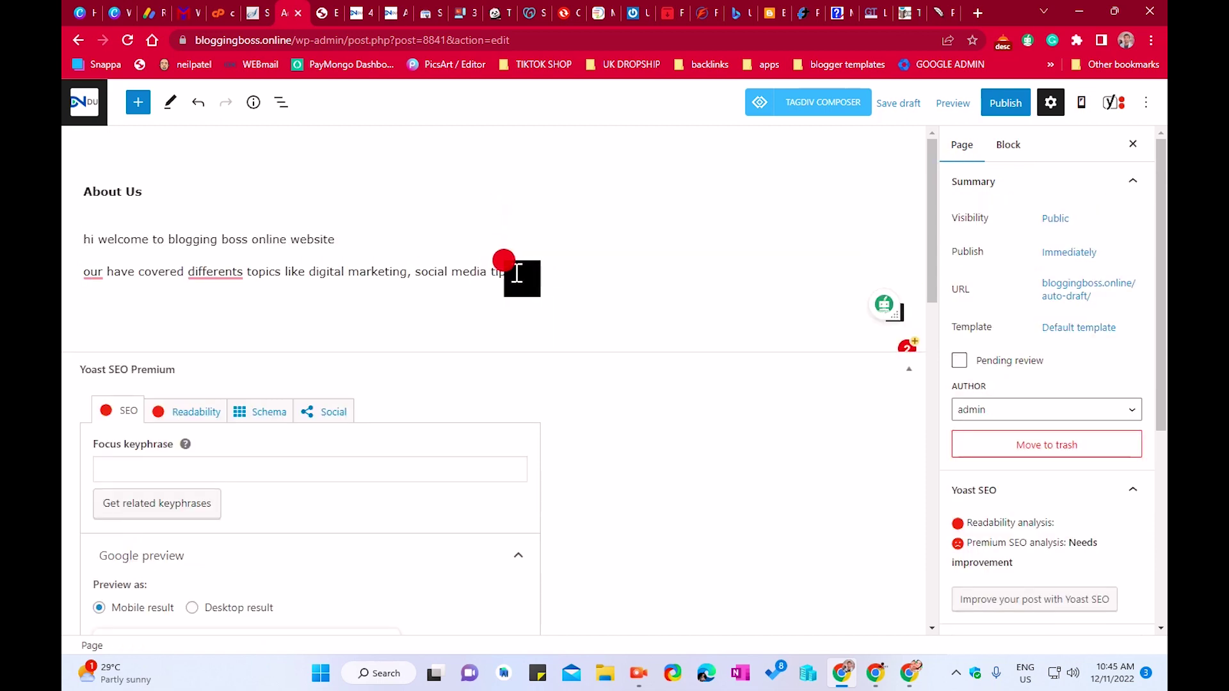
{"action": "left_click", "coordinate": [518, 273]}
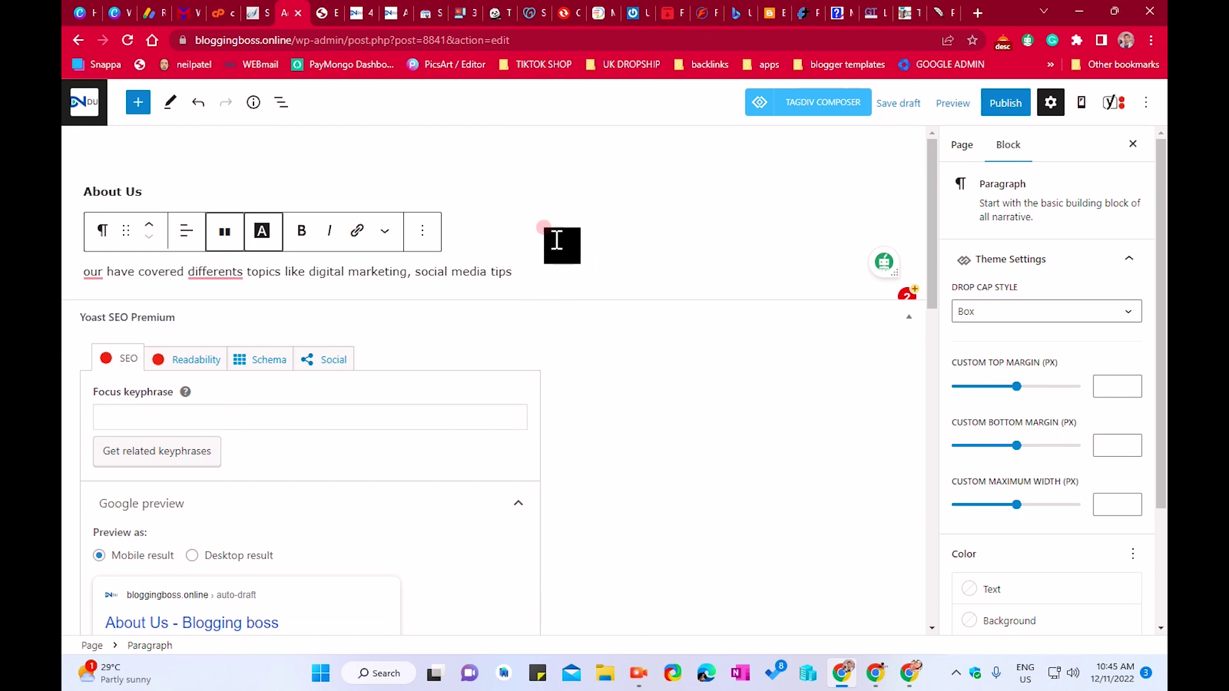
{"action": "left_click_drag", "start_coordinate": [513, 271], "coordinate": [87, 238]}
{"action": "right_click", "coordinate": [88, 238]}
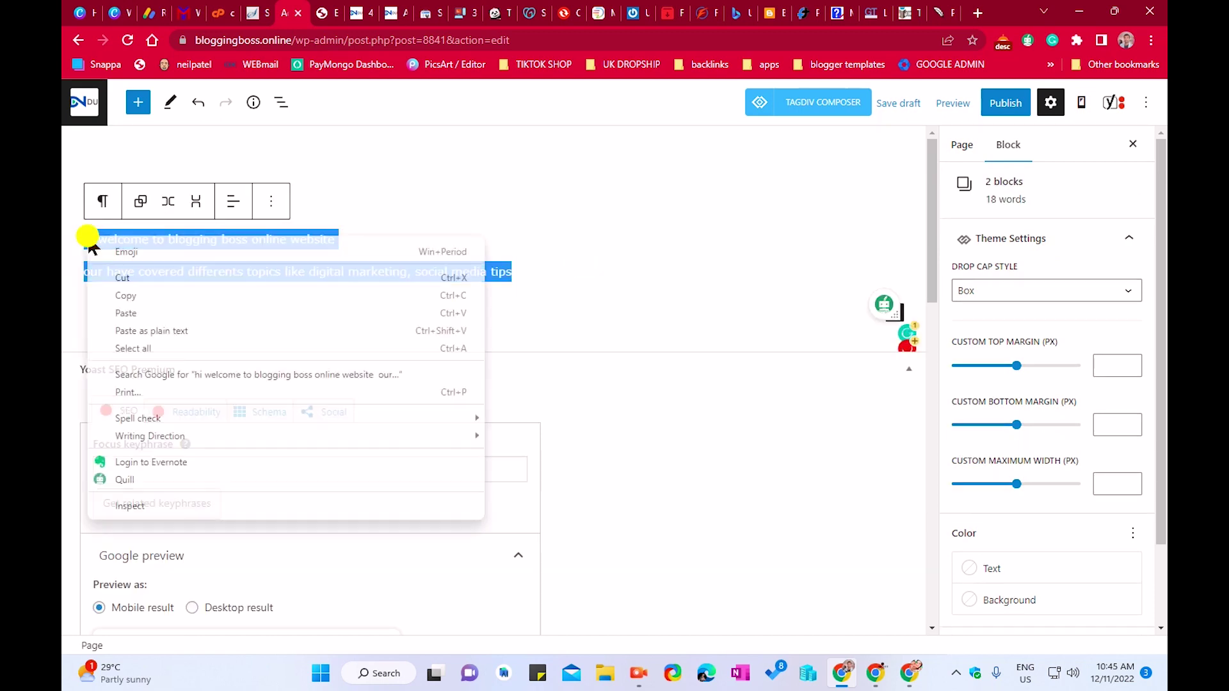
{"action": "left_click", "coordinate": [126, 296]}
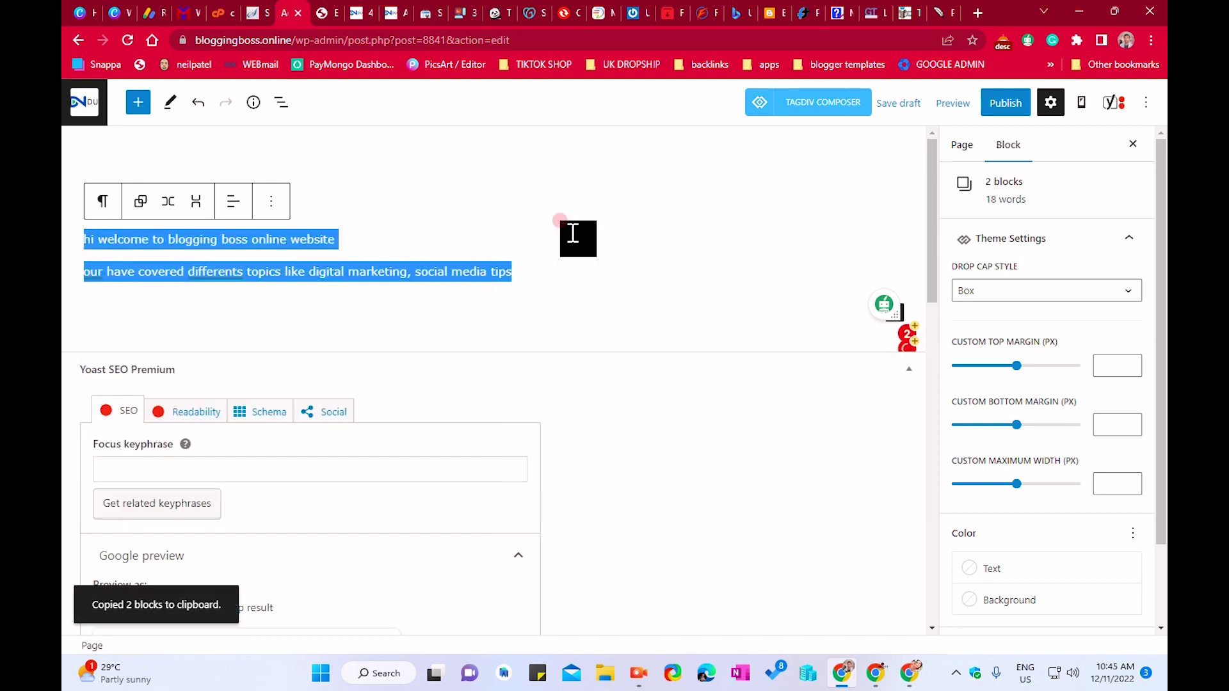
Paste the copied paragraphs into QuillBot, remove the blank line between them, and paraphrase the text in Standard mode
{"action": "left_click", "coordinate": [935, 11]}
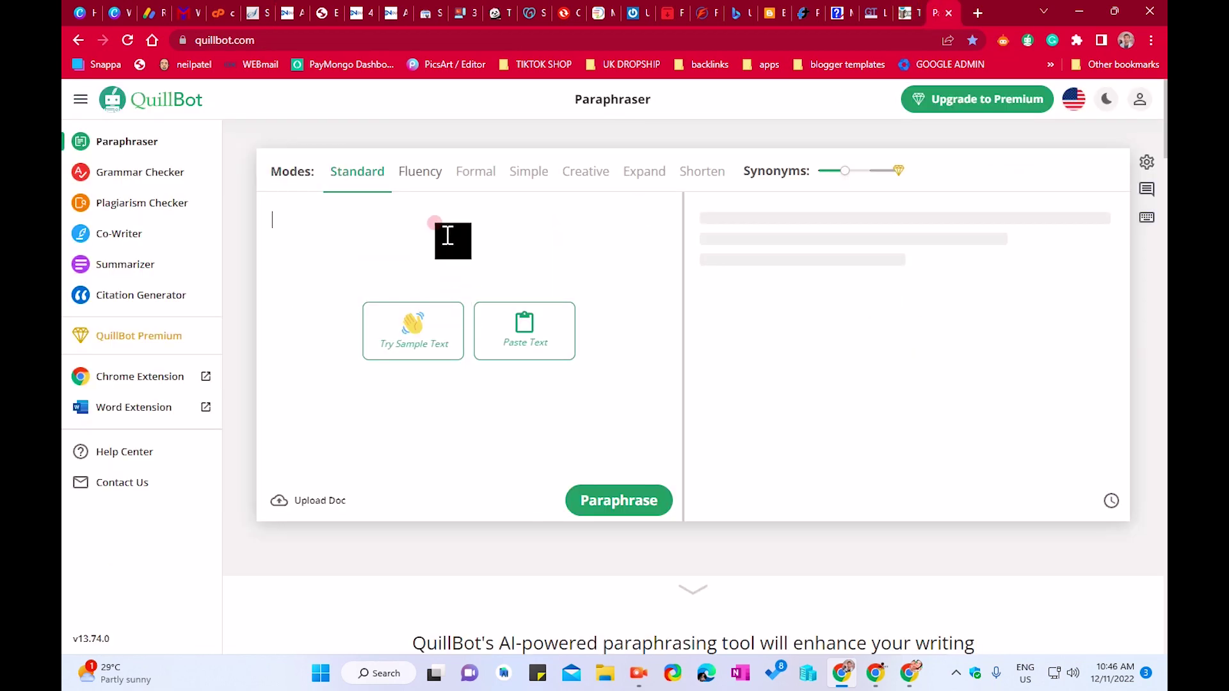
{"action": "key", "text": "ctrl+v"}
{"action": "left_click", "coordinate": [314, 237]}
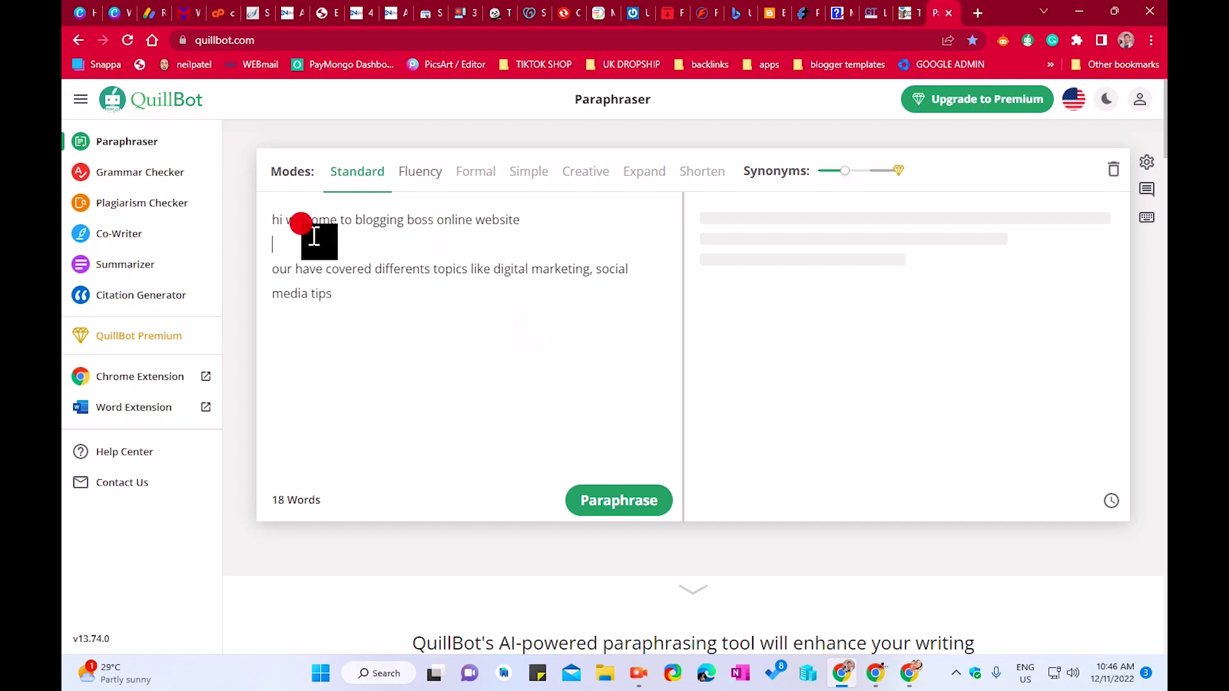
{"action": "key", "text": "BackSpace"}
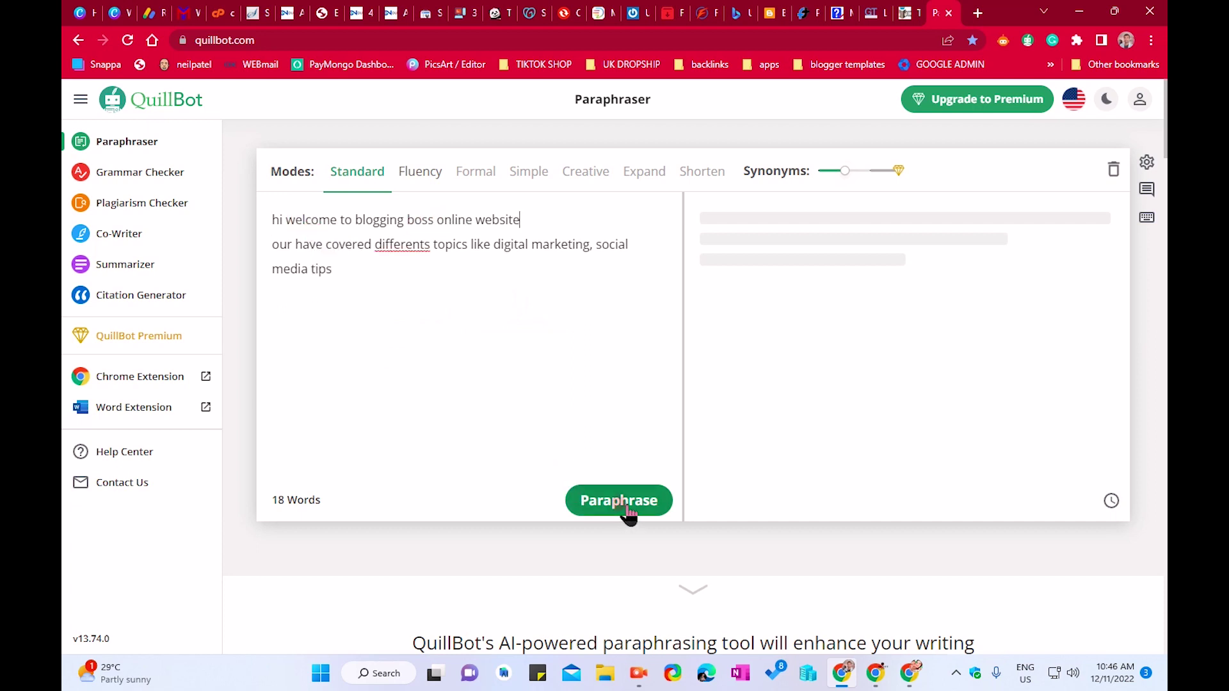
{"action": "left_click", "coordinate": [629, 509]}
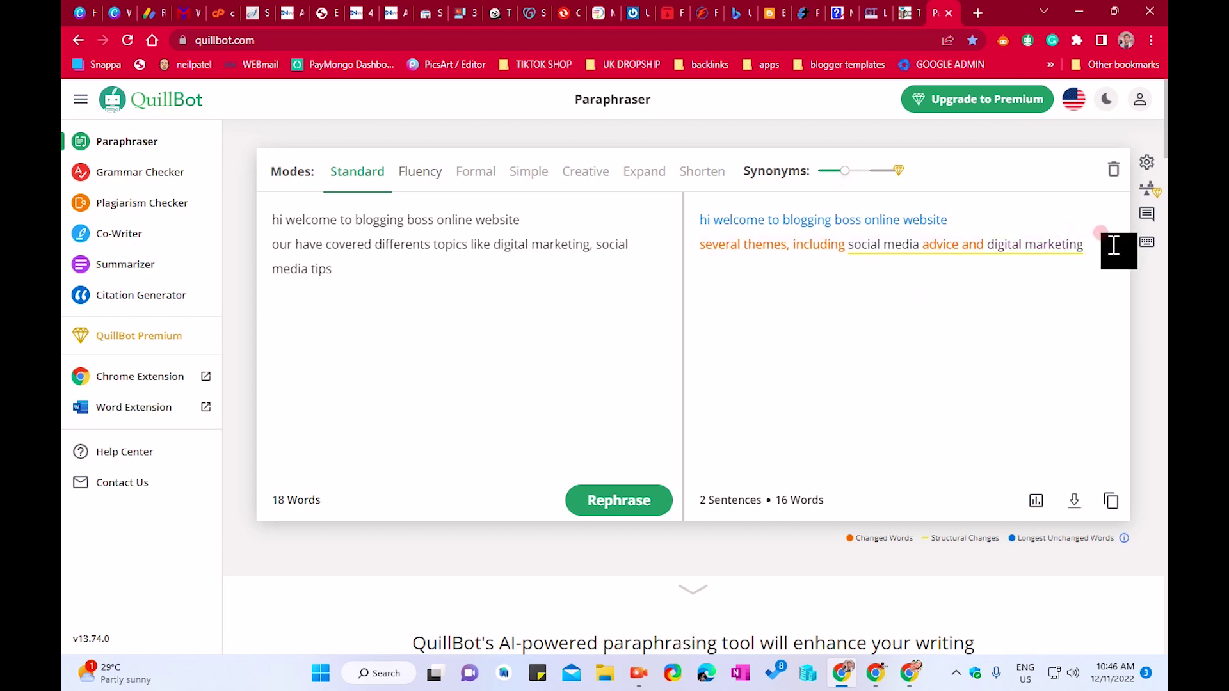
Copy the full paraphrased text from the QuillBot output
{"action": "left_click_drag", "start_coordinate": [1114, 245], "coordinate": [700, 236]}
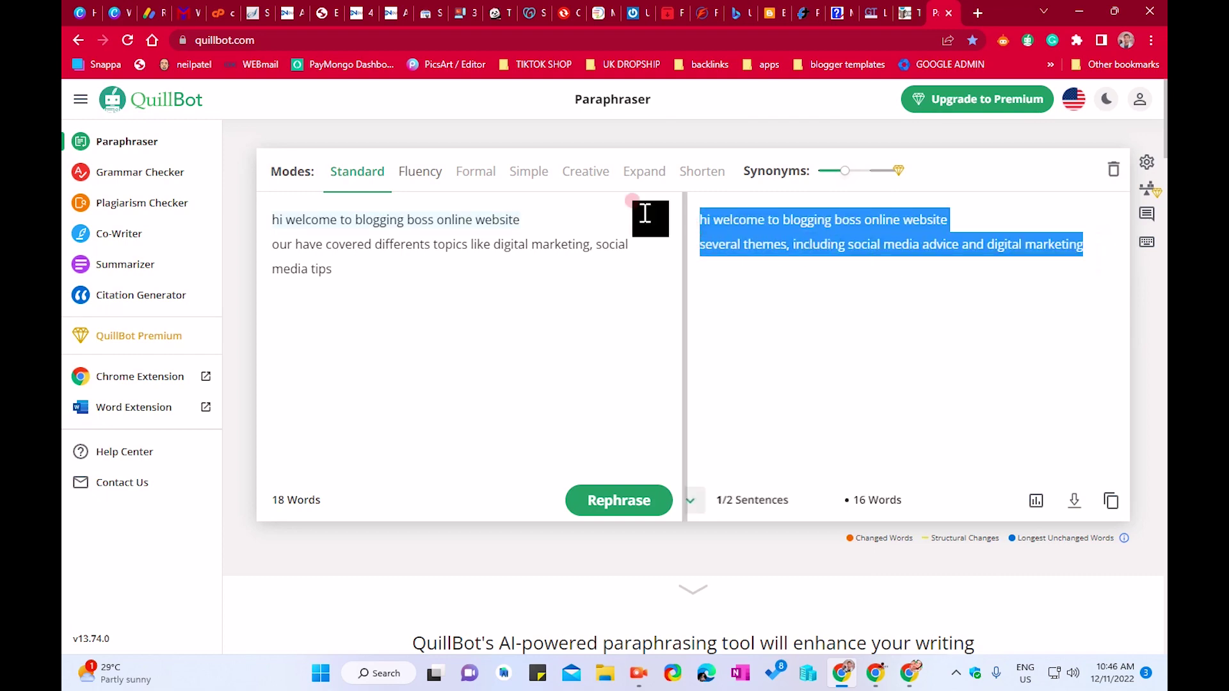
{"action": "left_click", "coordinate": [326, 15]}
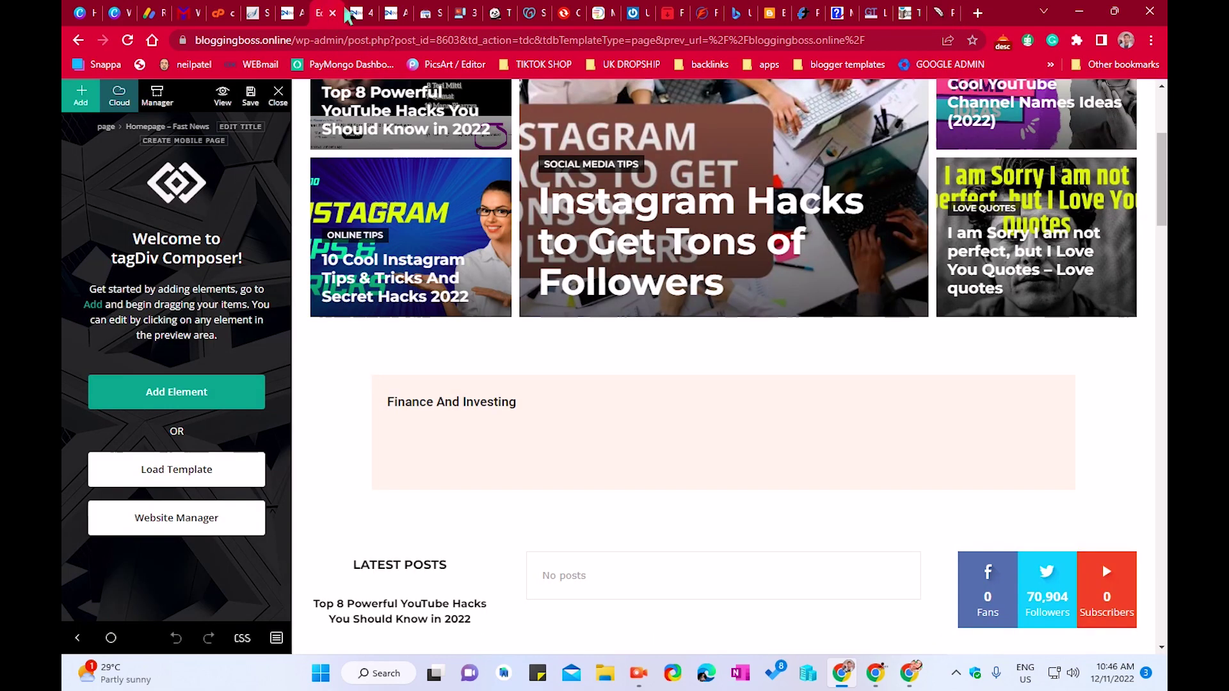
{"action": "left_click", "coordinate": [941, 13]}
{"action": "right_click", "coordinate": [902, 247]}
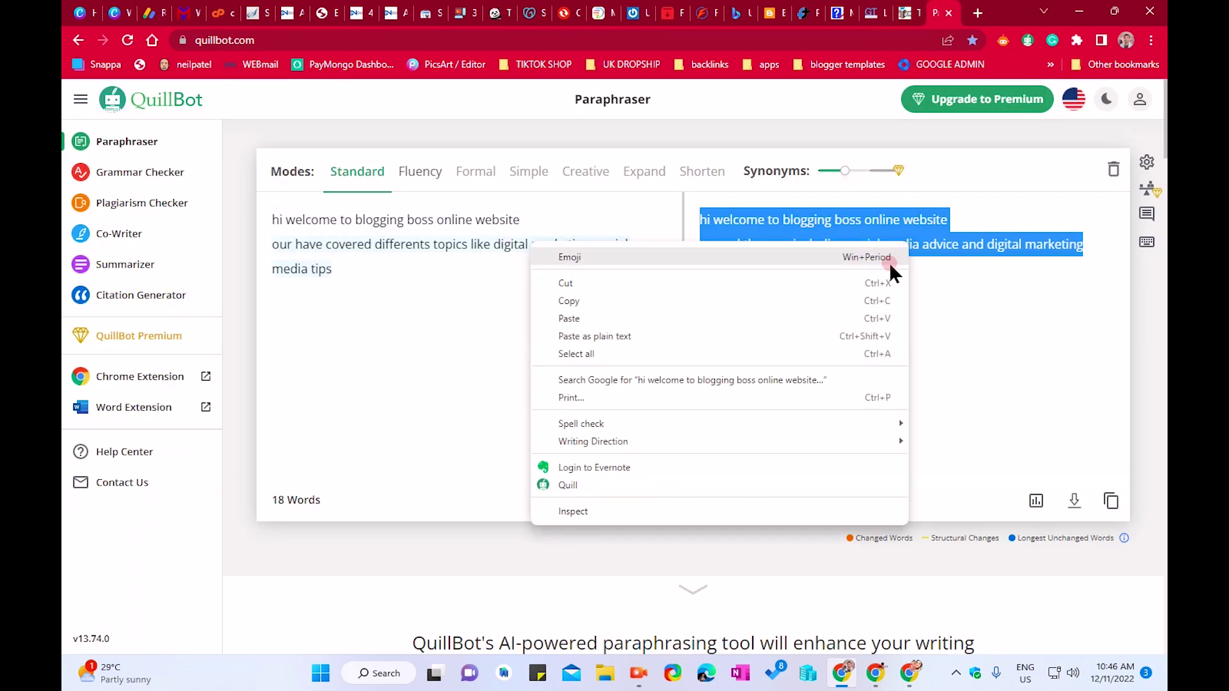
{"action": "left_click", "coordinate": [865, 304]}
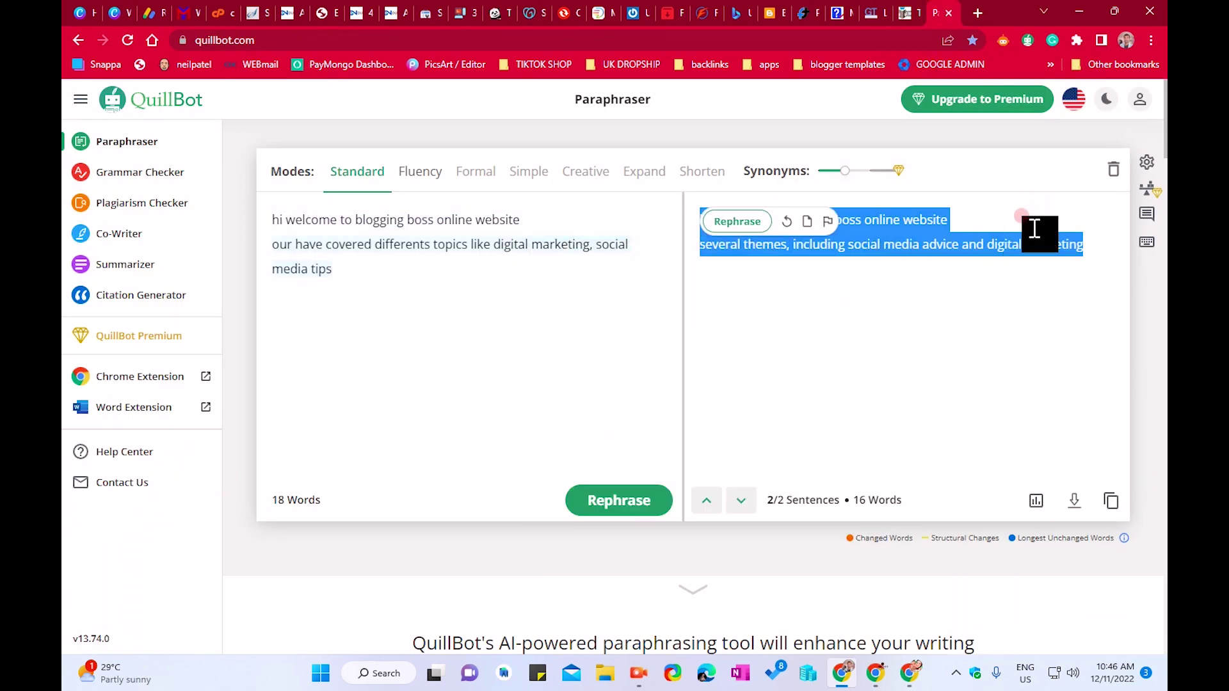
Replace the About Us page's two paragraphs with the paraphrased text and add an empty paragraph below
{"action": "left_click", "coordinate": [294, 13]}
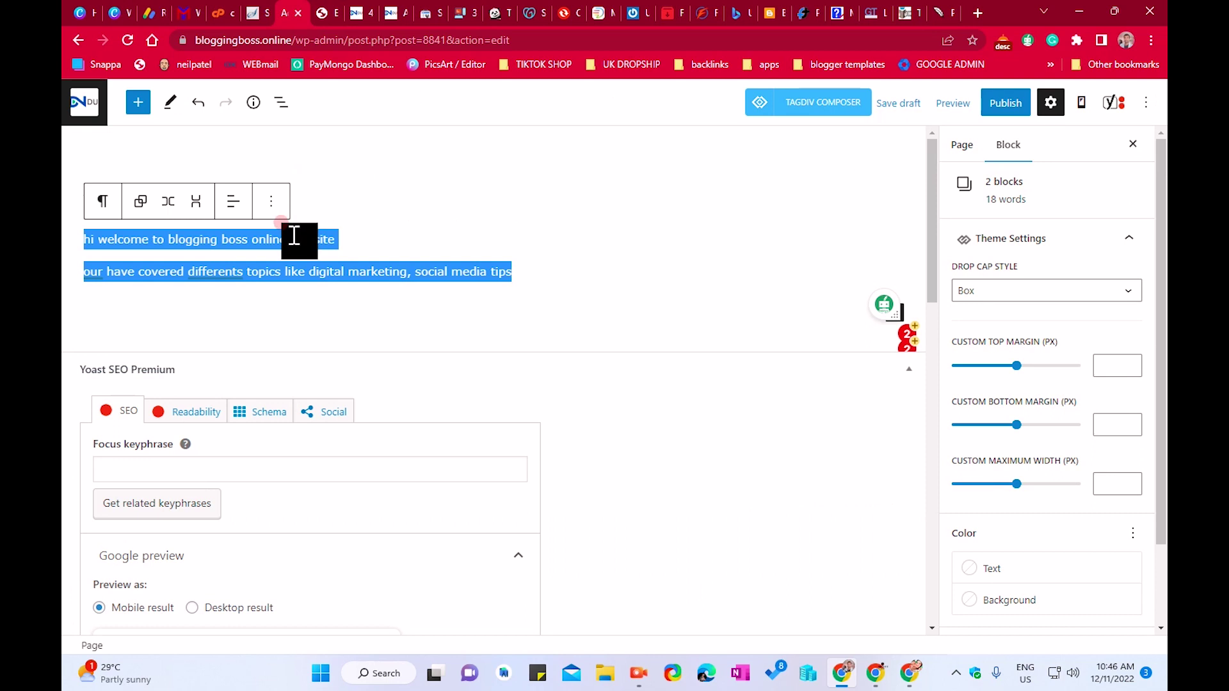
{"action": "key", "text": "ctrl+v"}
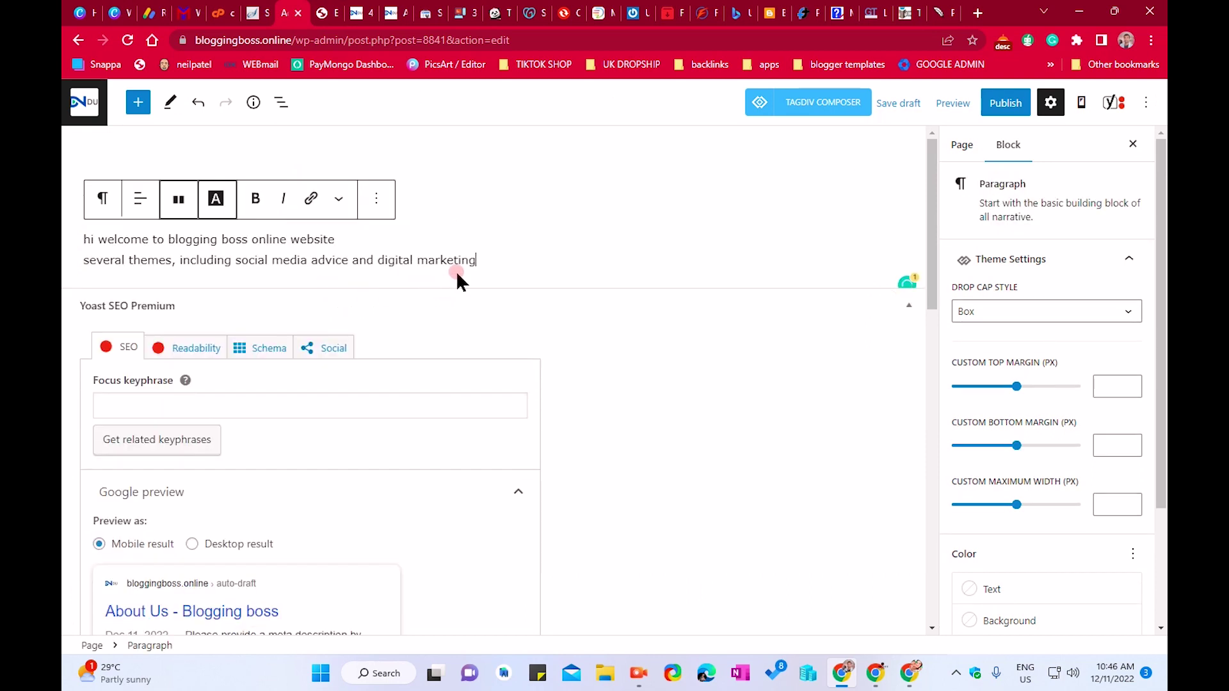
{"action": "left_click", "coordinate": [462, 282]}
{"action": "left_click", "coordinate": [463, 290]}
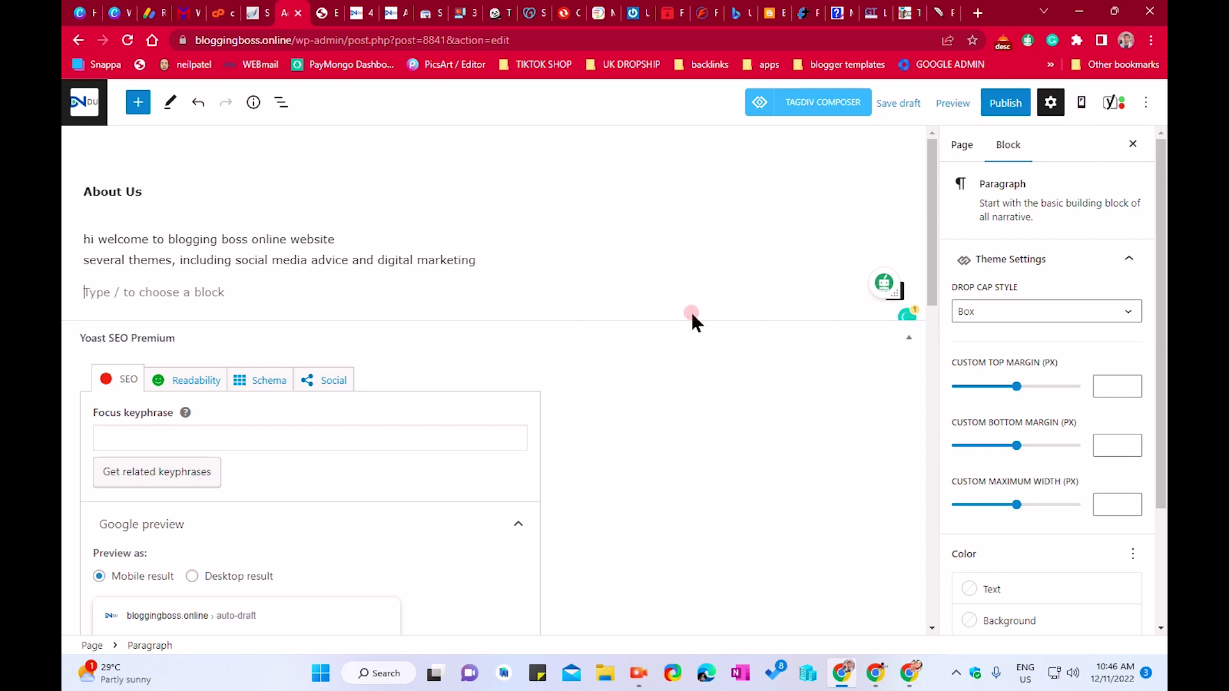
Bring up the pre-publish check for the About Us page, cancel it, and return to the pages list without saving
{"action": "left_click", "coordinate": [1013, 108]}
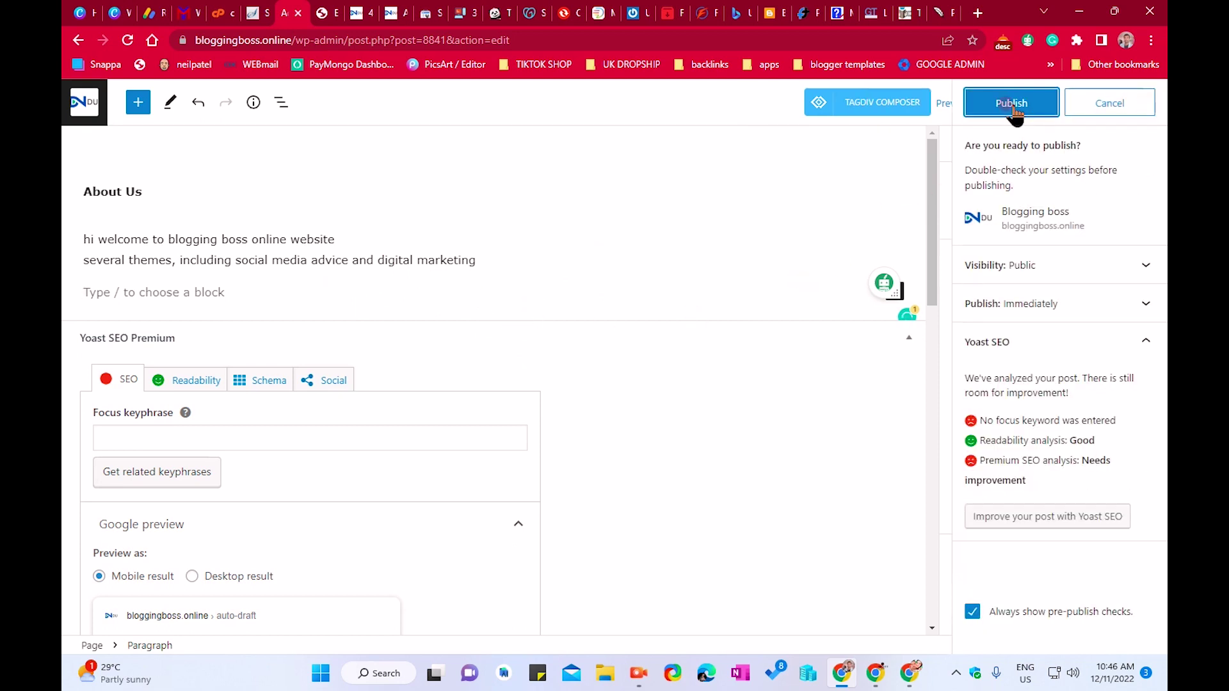
{"action": "left_click", "coordinate": [1082, 104]}
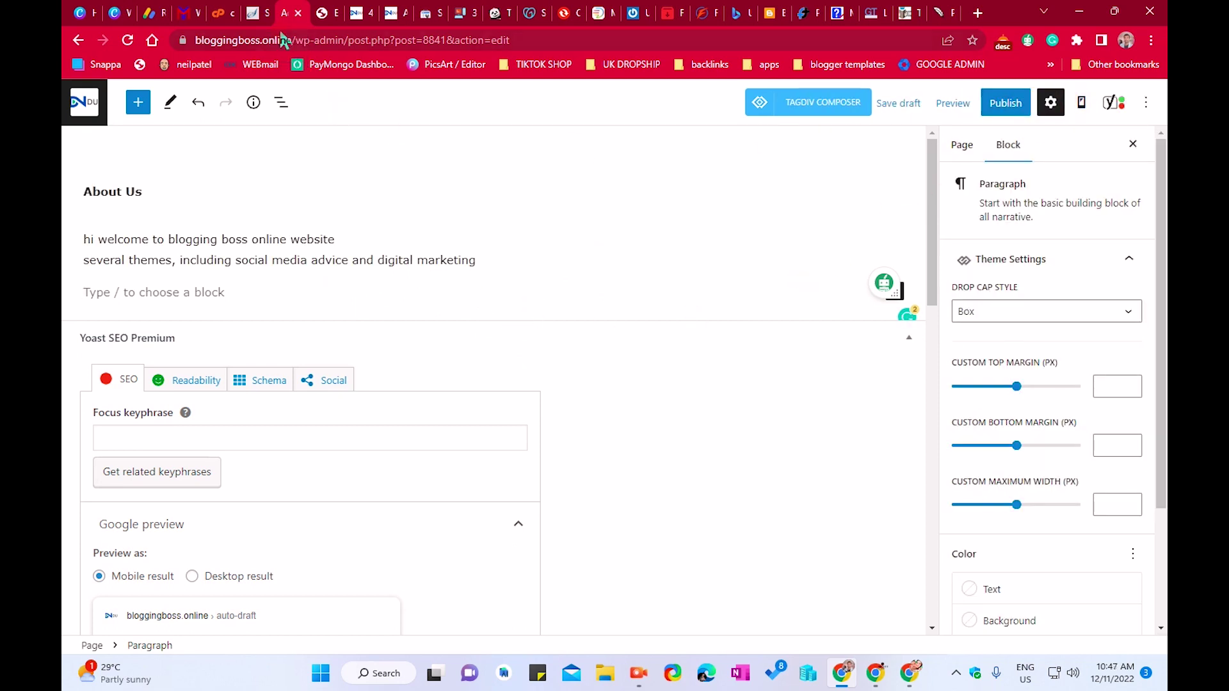
{"action": "left_click", "coordinate": [80, 42]}
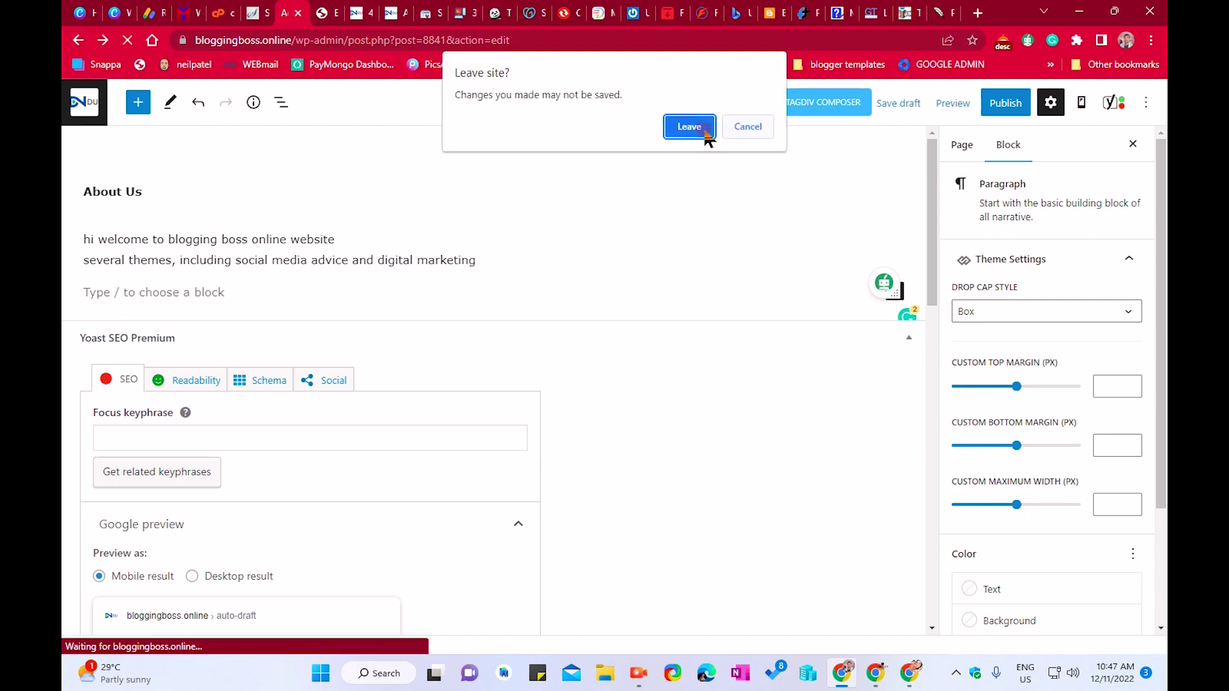
{"action": "left_click", "coordinate": [703, 132]}
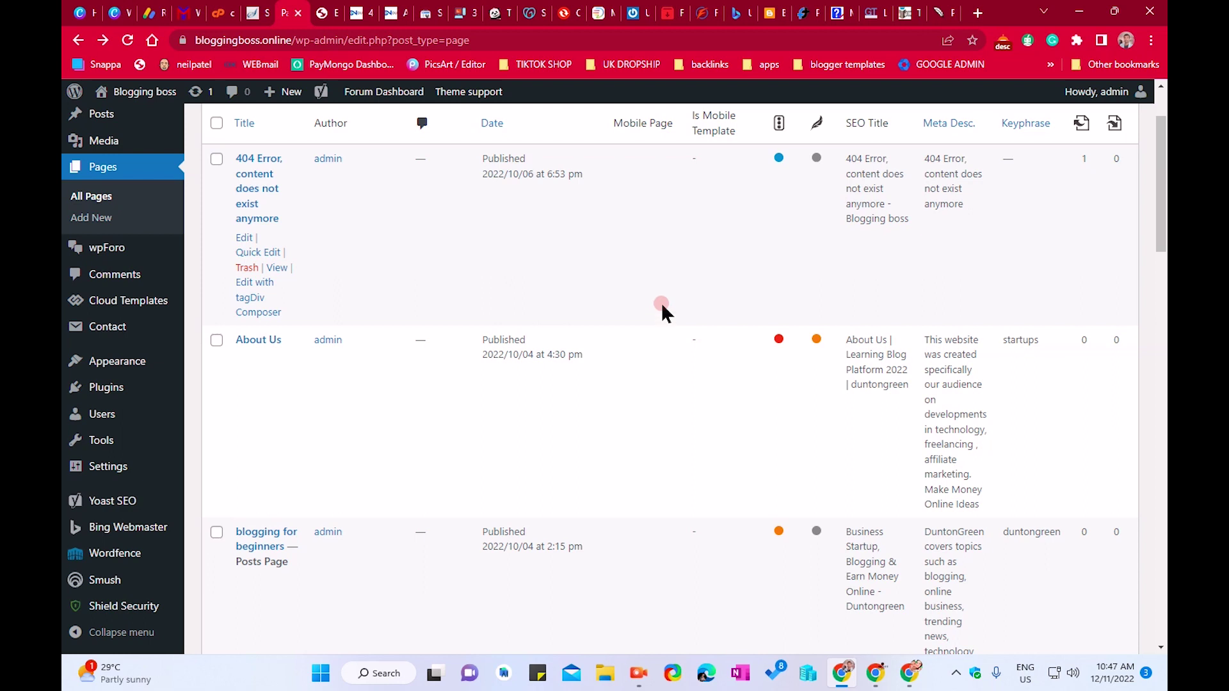
View the published "blogging for beginners" posts page in a new tab and look through its posts
{"action": "scroll", "coordinate": [662, 303], "scroll_direction": "down", "scroll_amount": 2}
{"action": "scroll", "coordinate": [404, 247], "scroll_direction": "down", "scroll_amount": 1}
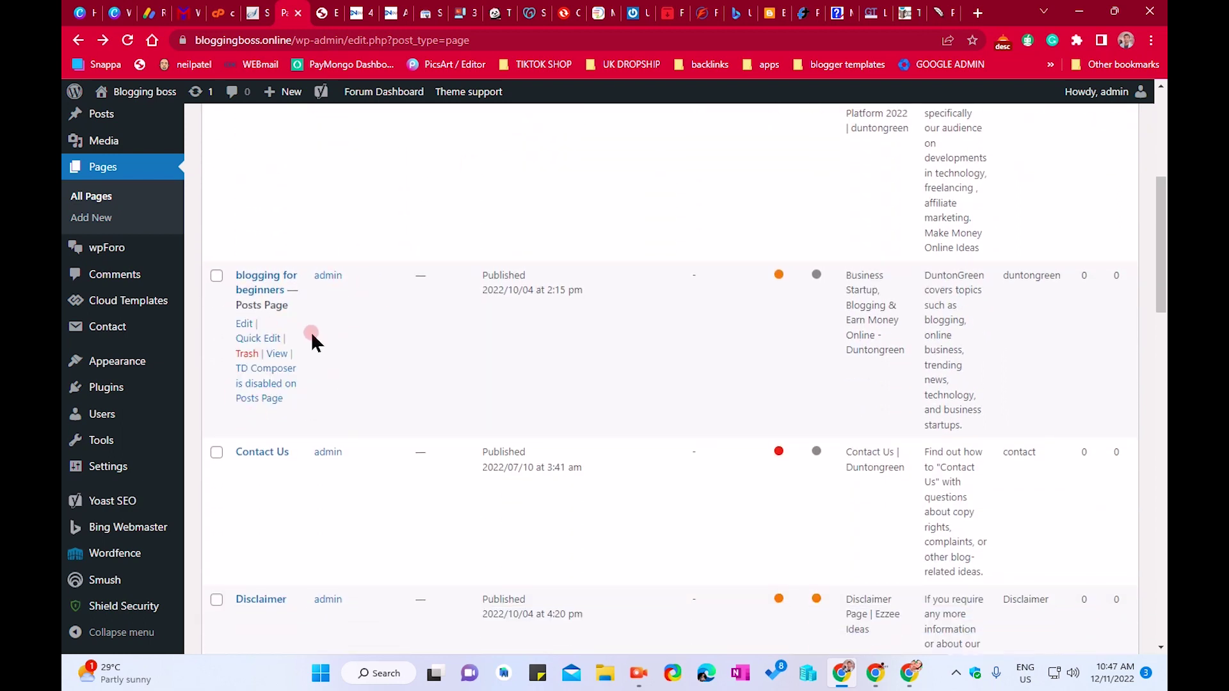
{"action": "right_click", "coordinate": [277, 354]}
{"action": "left_click", "coordinate": [308, 370]}
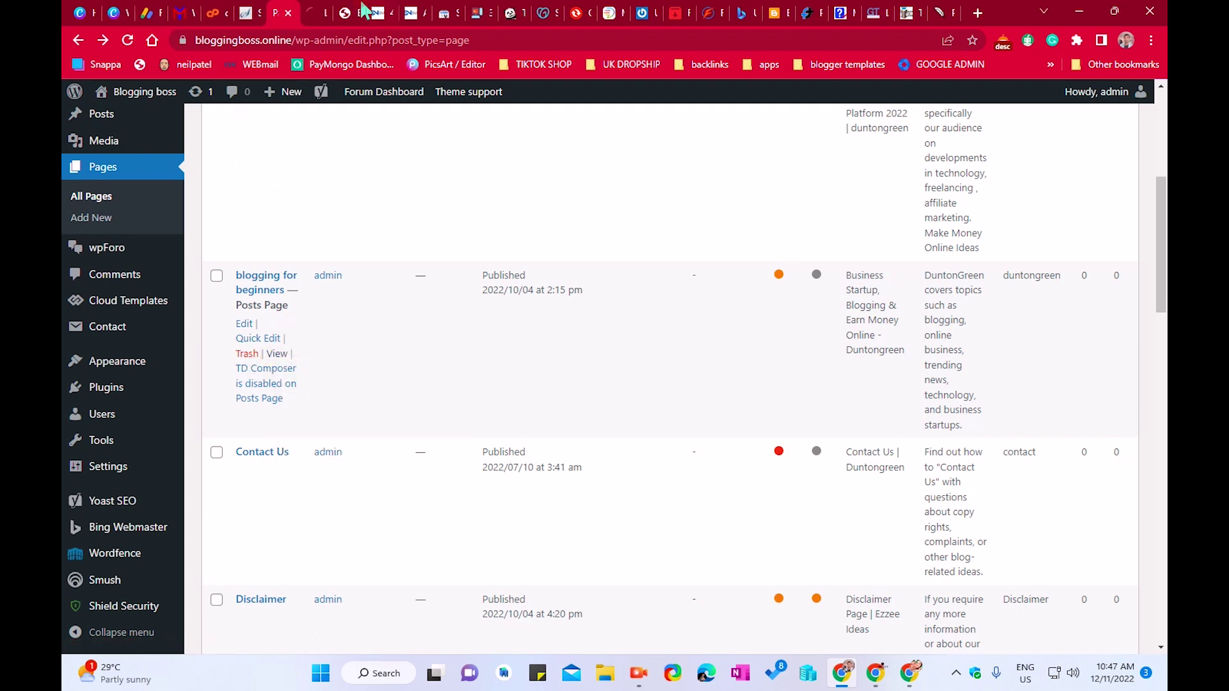
{"action": "left_click", "coordinate": [324, 12]}
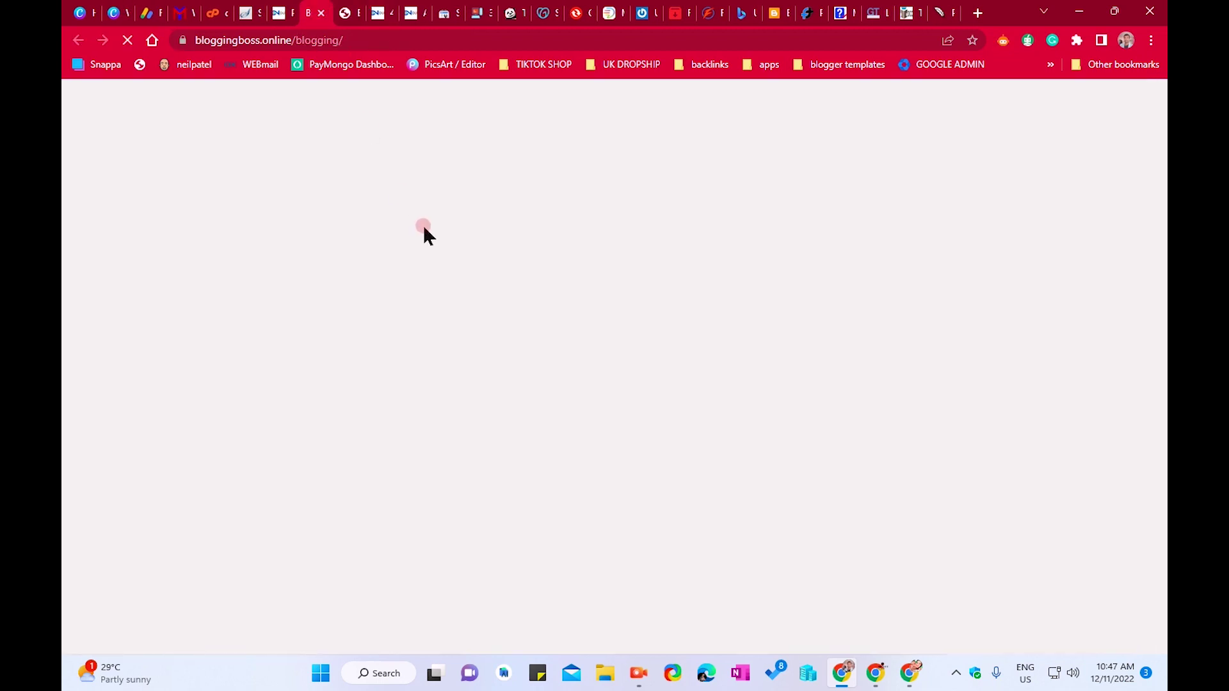
{"action": "scroll", "coordinate": [229, 248], "scroll_direction": "down", "scroll_amount": 3}
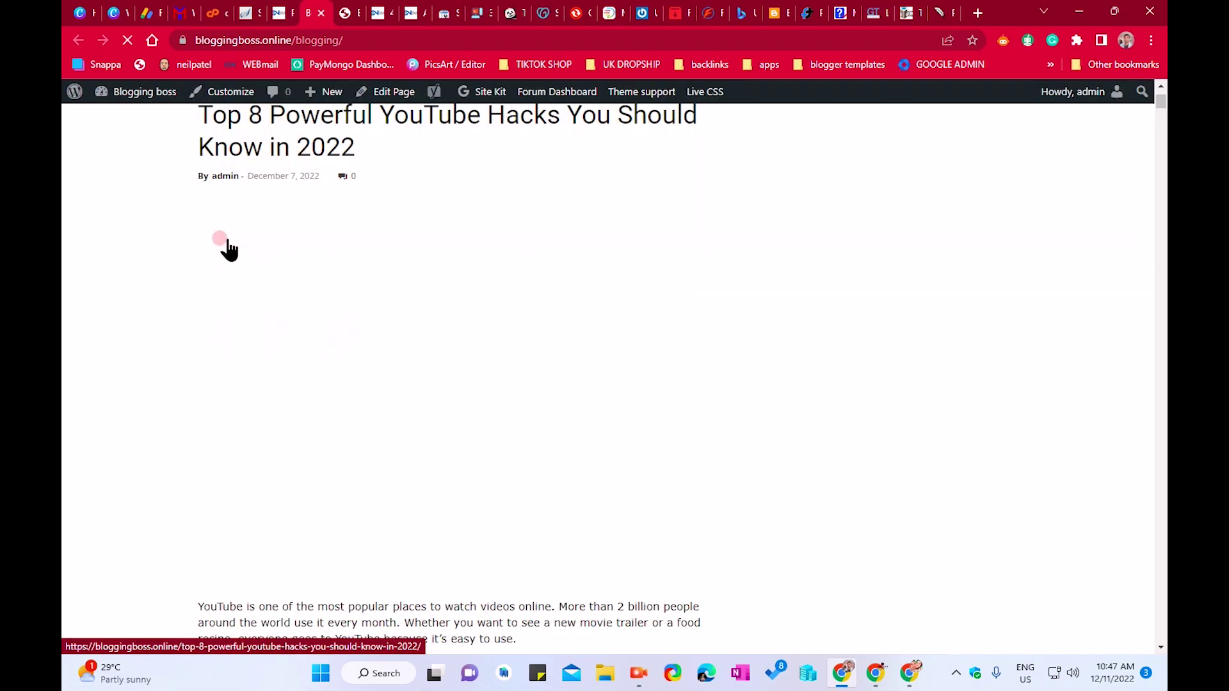
Look through the remaining posts on the published blogging page, and return to the pages list at the "blogging for beginners" entry
{"action": "scroll", "coordinate": [474, 480], "scroll_direction": "down", "scroll_amount": 15}
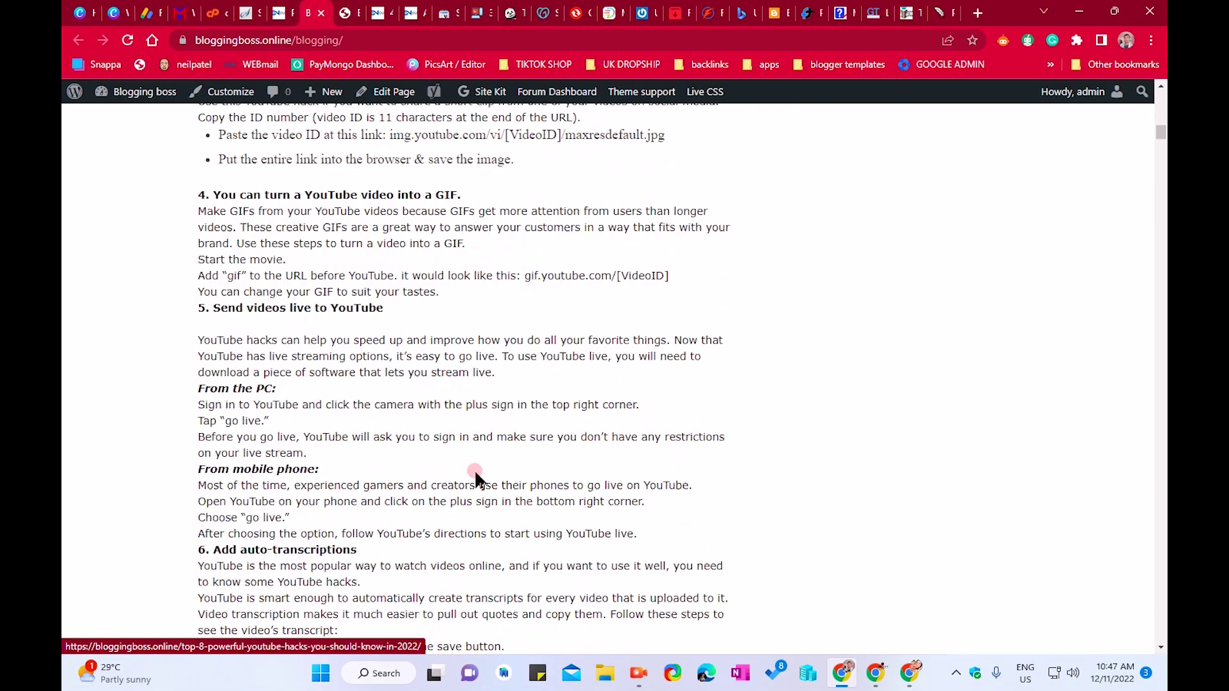
{"action": "scroll", "coordinate": [474, 473], "scroll_direction": "down", "scroll_amount": 15}
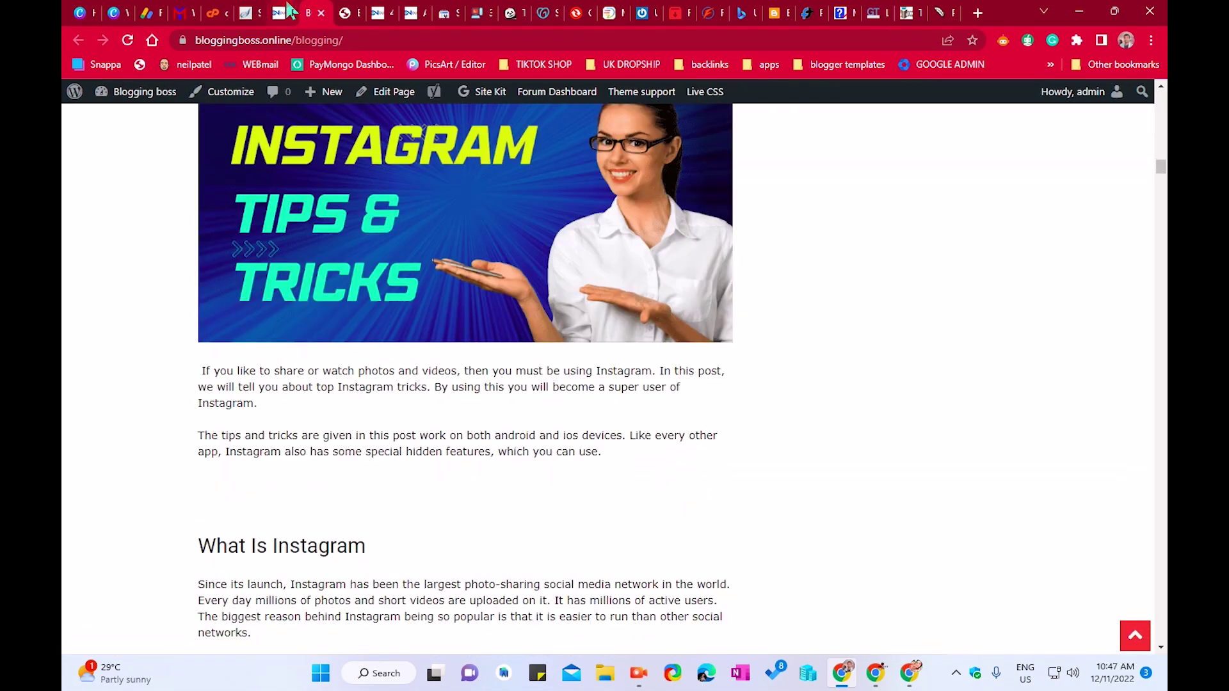
{"action": "left_click", "coordinate": [288, 9]}
{"action": "scroll", "coordinate": [470, 346], "scroll_direction": "down", "scroll_amount": 3}
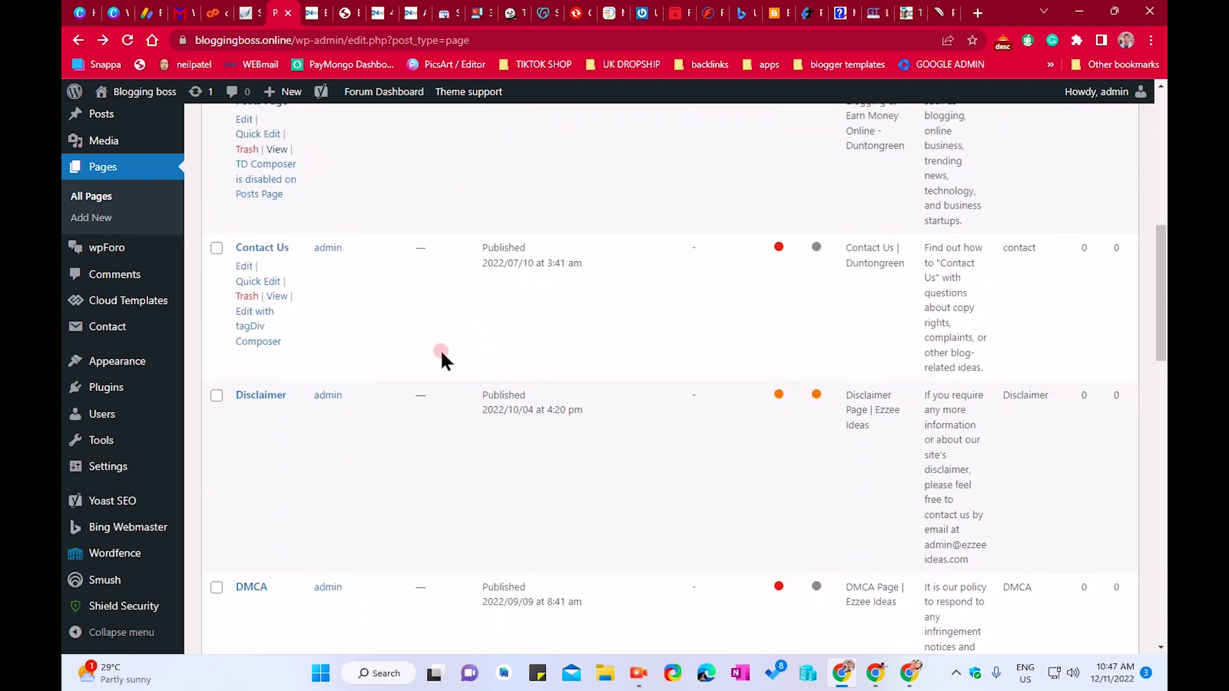
{"action": "scroll", "coordinate": [444, 357], "scroll_direction": "up", "scroll_amount": 3}
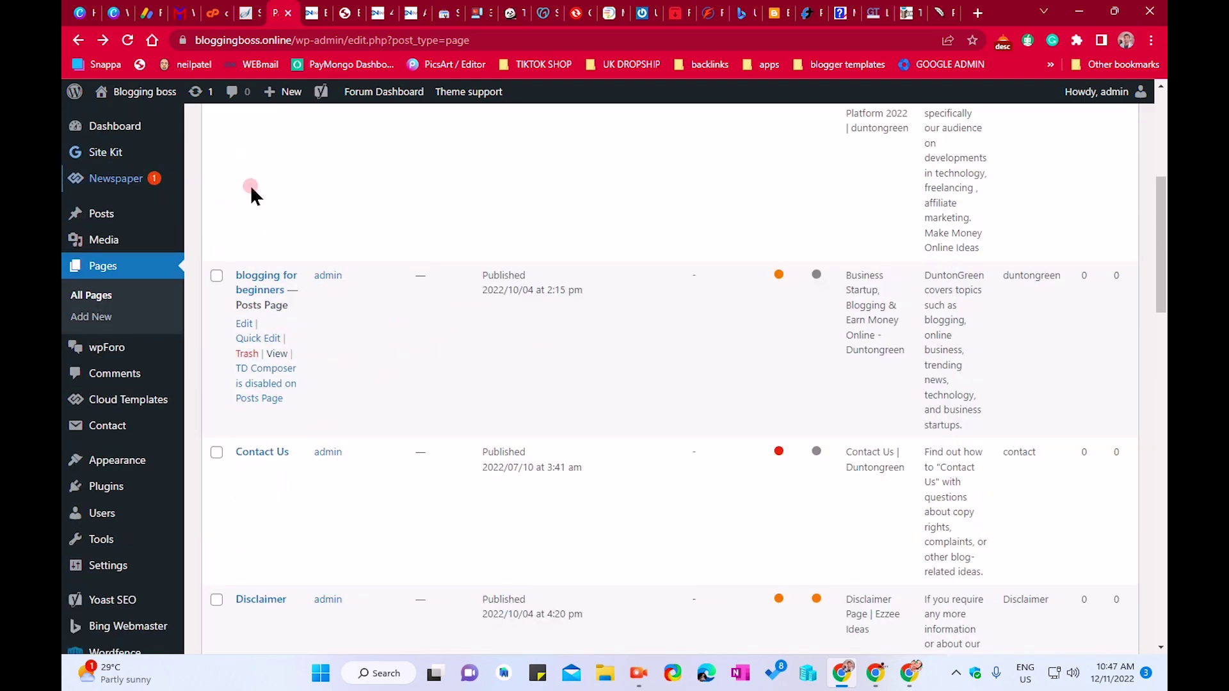
Visit the live site's homepage in a new tab, opening its tagDiv editor and going back to the homepage
{"action": "mouse_move", "coordinate": [170, 186]}
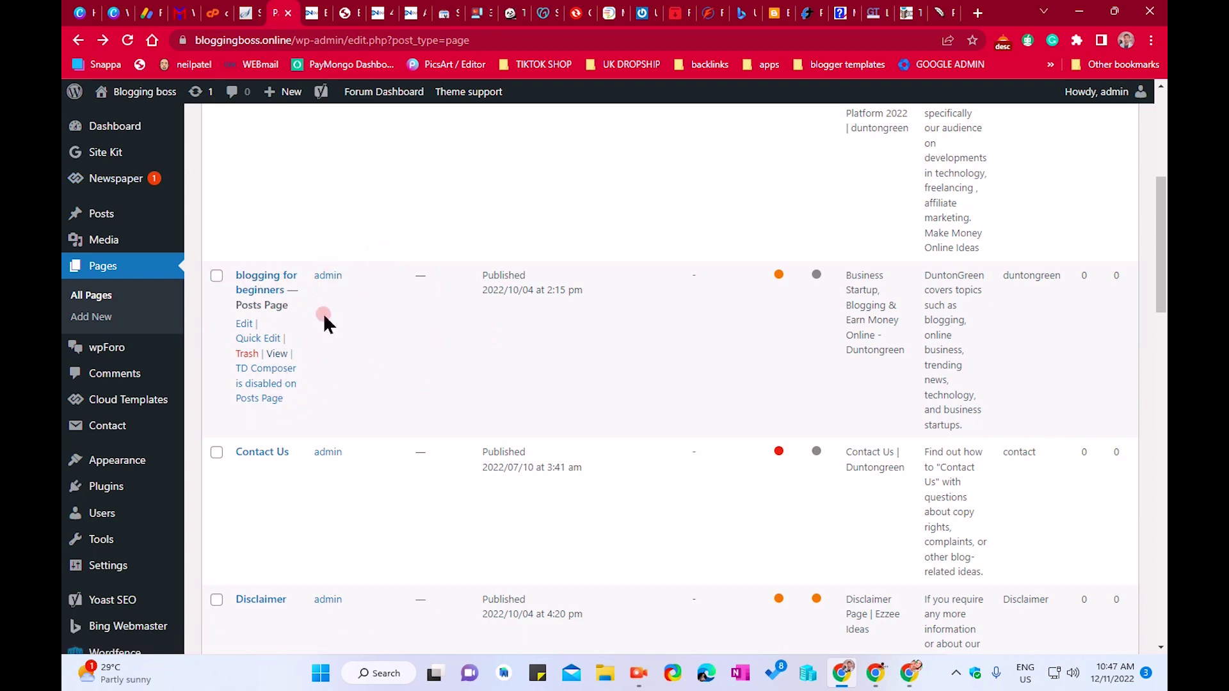
{"action": "mouse_move", "coordinate": [156, 96]}
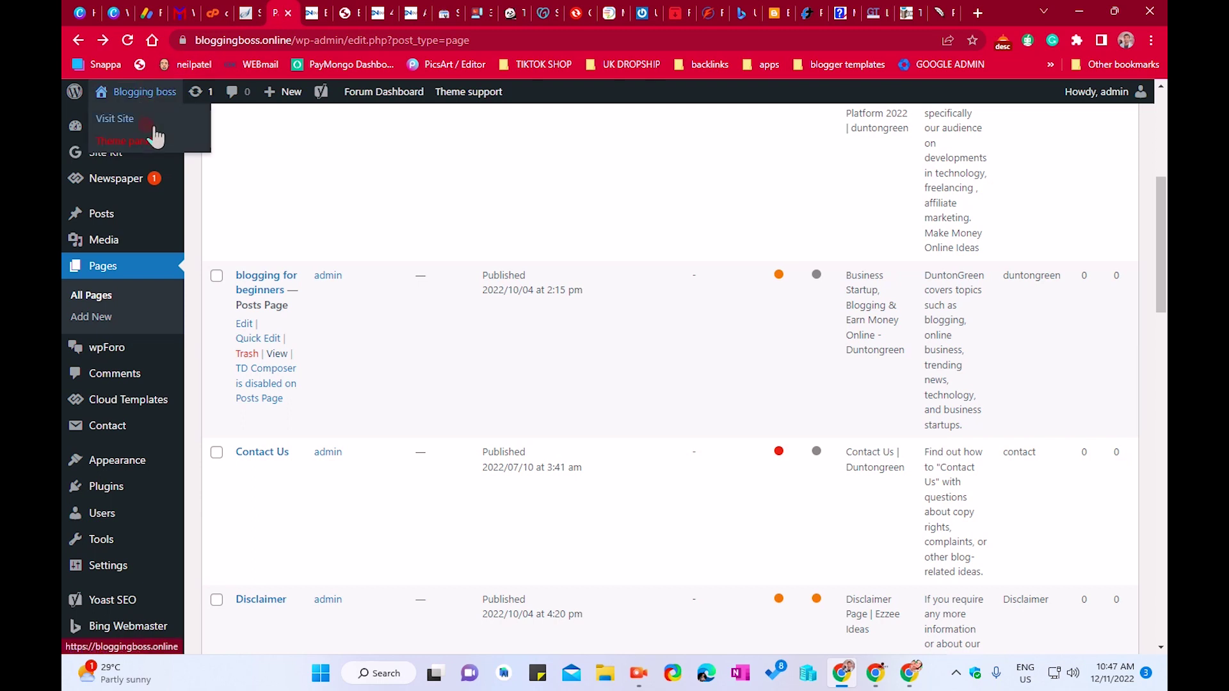
{"action": "right_click", "coordinate": [167, 119]}
{"action": "left_click", "coordinate": [192, 136]}
{"action": "left_click", "coordinate": [334, 11]}
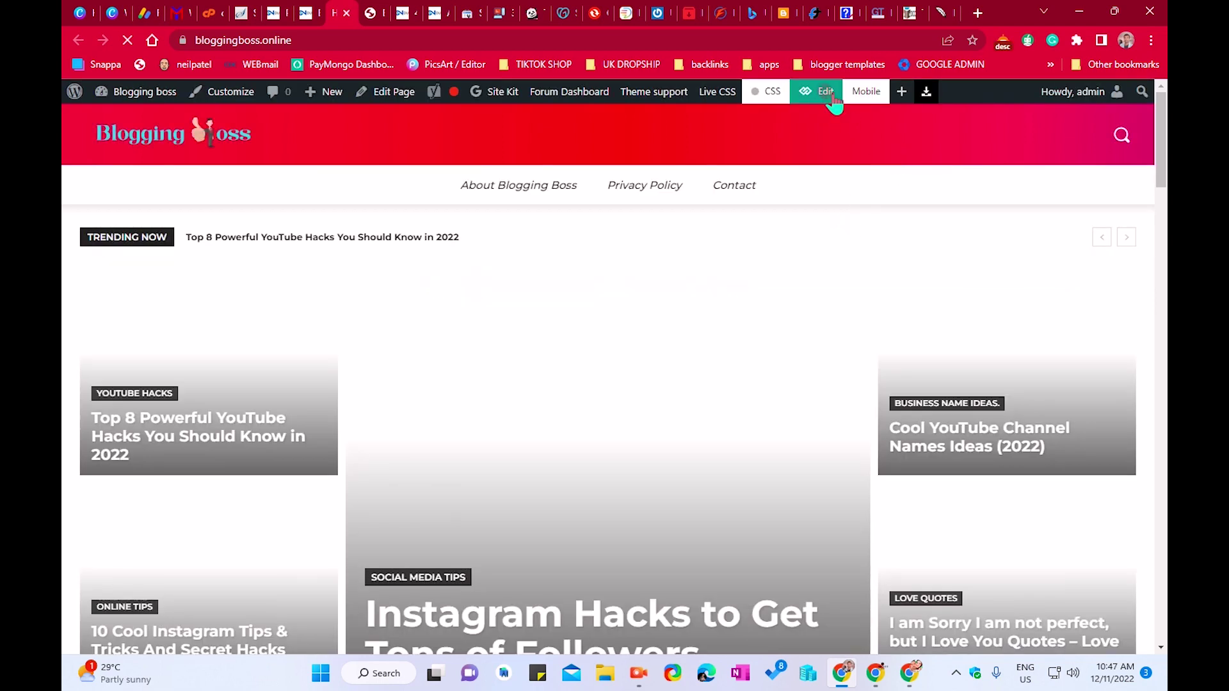
{"action": "left_click", "coordinate": [826, 92]}
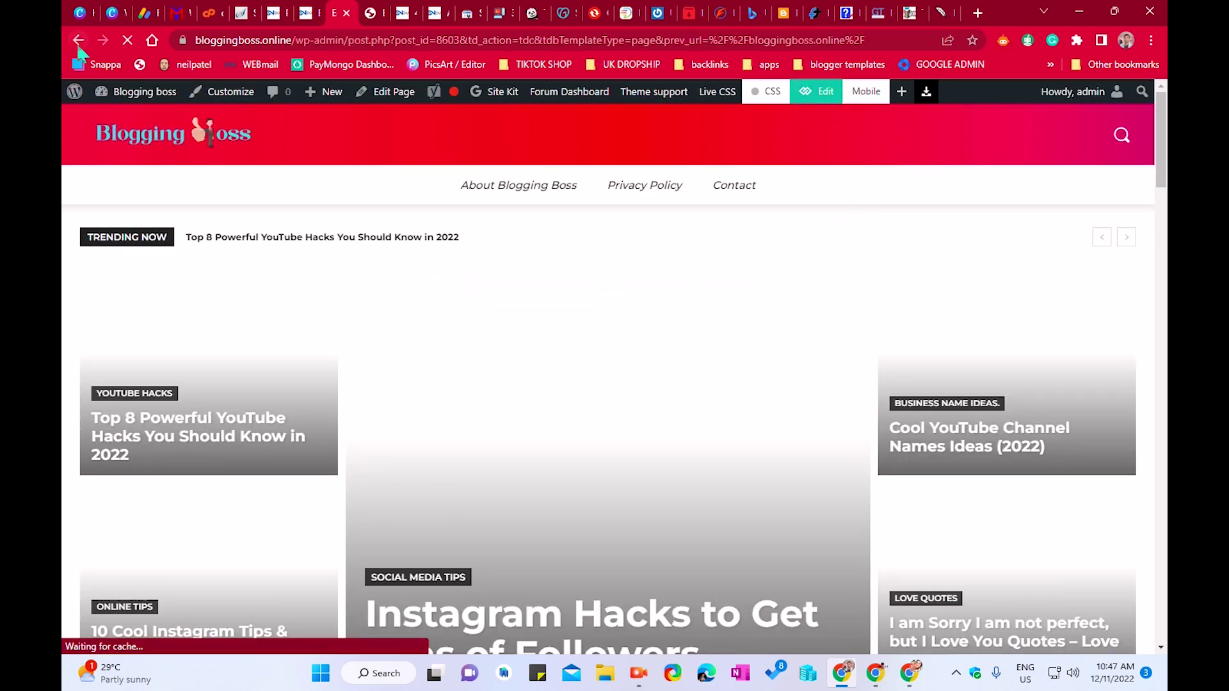
{"action": "left_click", "coordinate": [79, 41]}
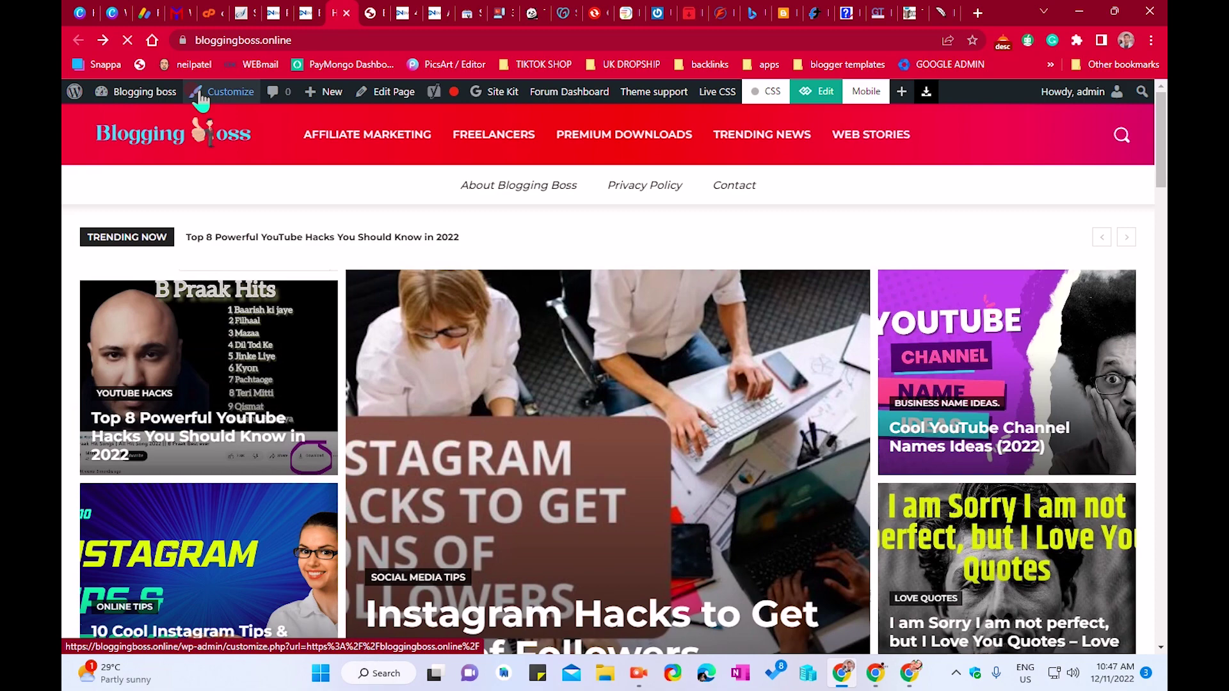
Open the Customizer's Homepage Settings, check the posts page choices, and bring up the title entry for a new posts page
{"action": "left_click", "coordinate": [200, 96]}
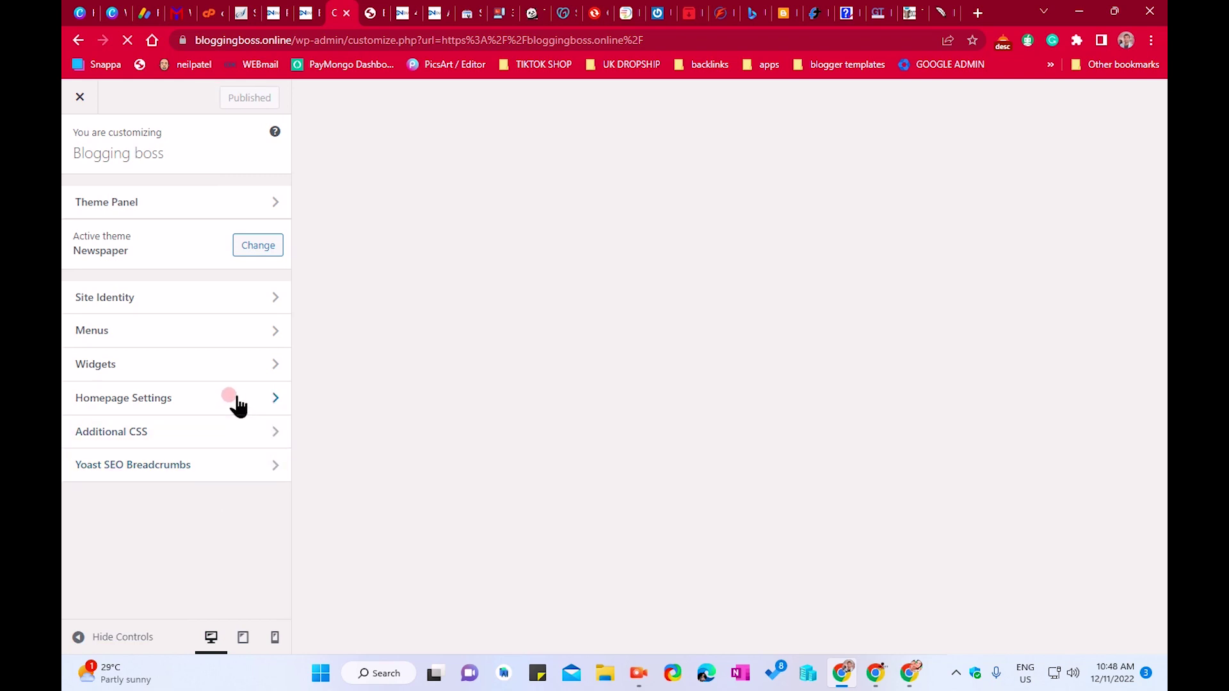
{"action": "left_click", "coordinate": [236, 400]}
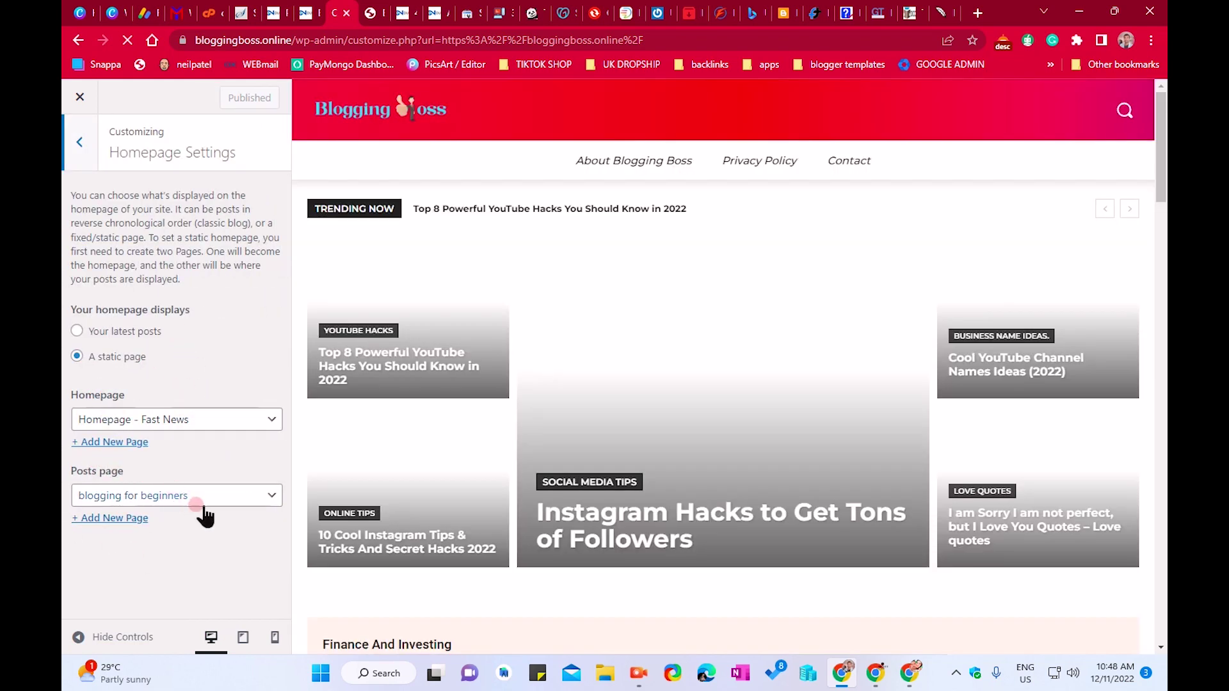
{"action": "left_click", "coordinate": [224, 498]}
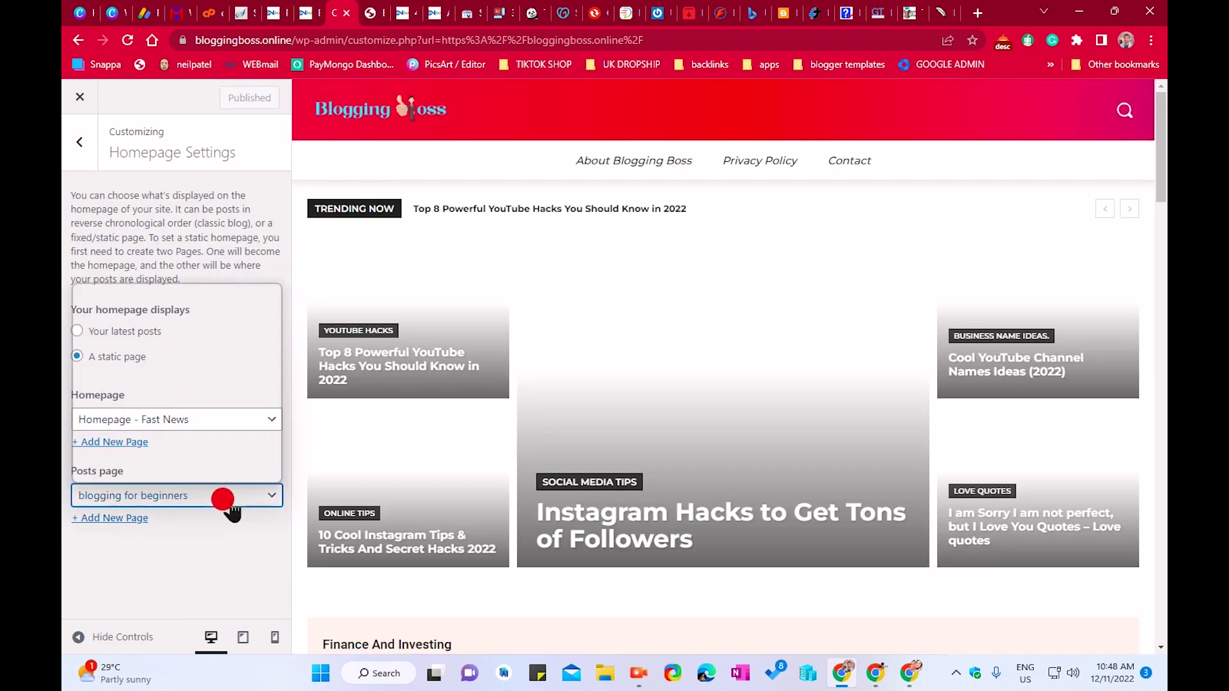
{"action": "left_click", "coordinate": [225, 496]}
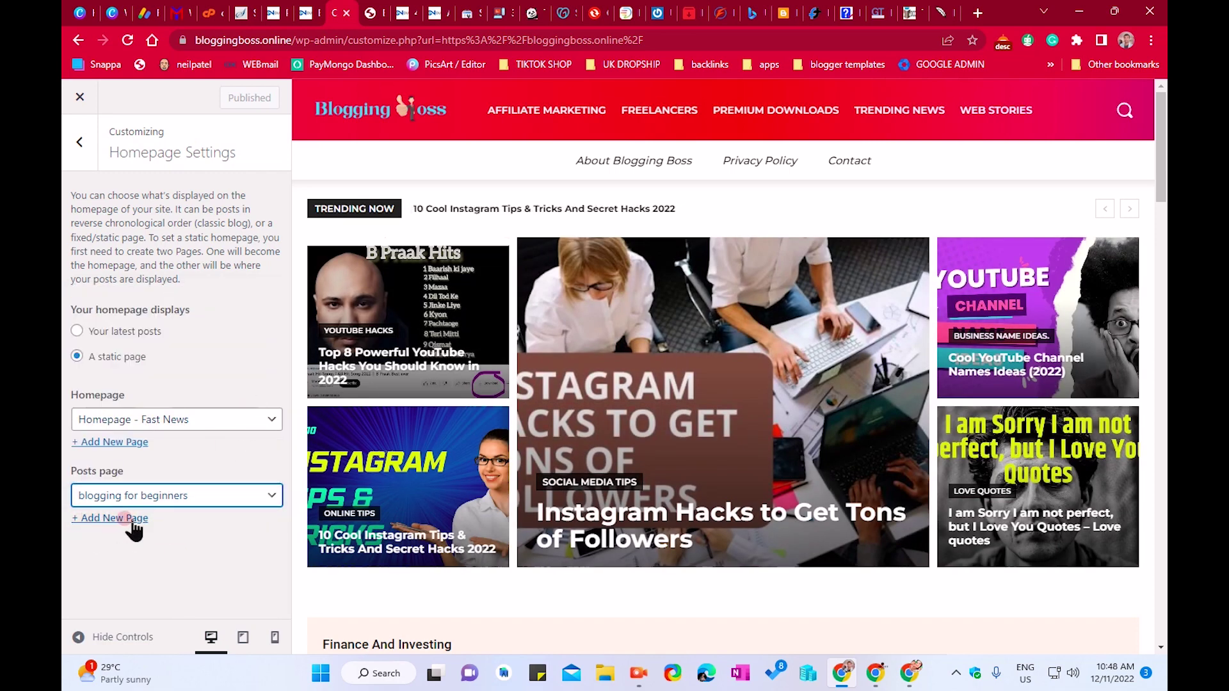
{"action": "left_click", "coordinate": [110, 518]}
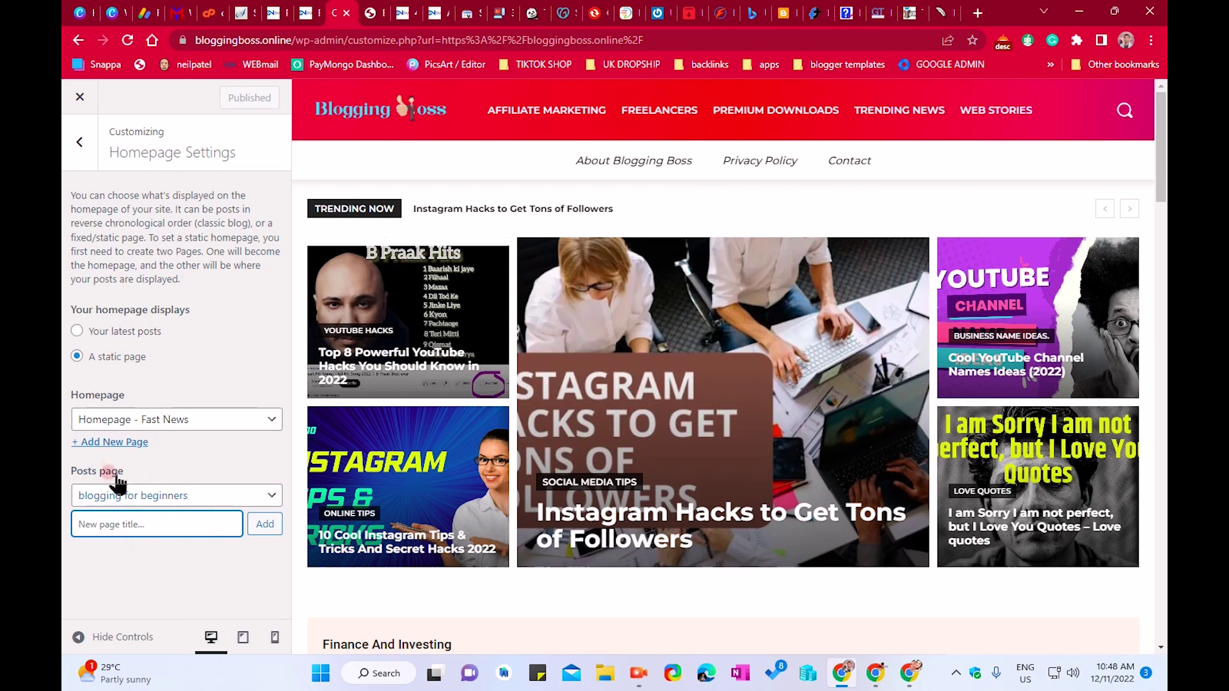
Return to the pages list, view the published Contact Us page in a new tab, and look over its contact form
{"action": "left_click", "coordinate": [318, 13]}
{"action": "left_click", "coordinate": [286, 6]}
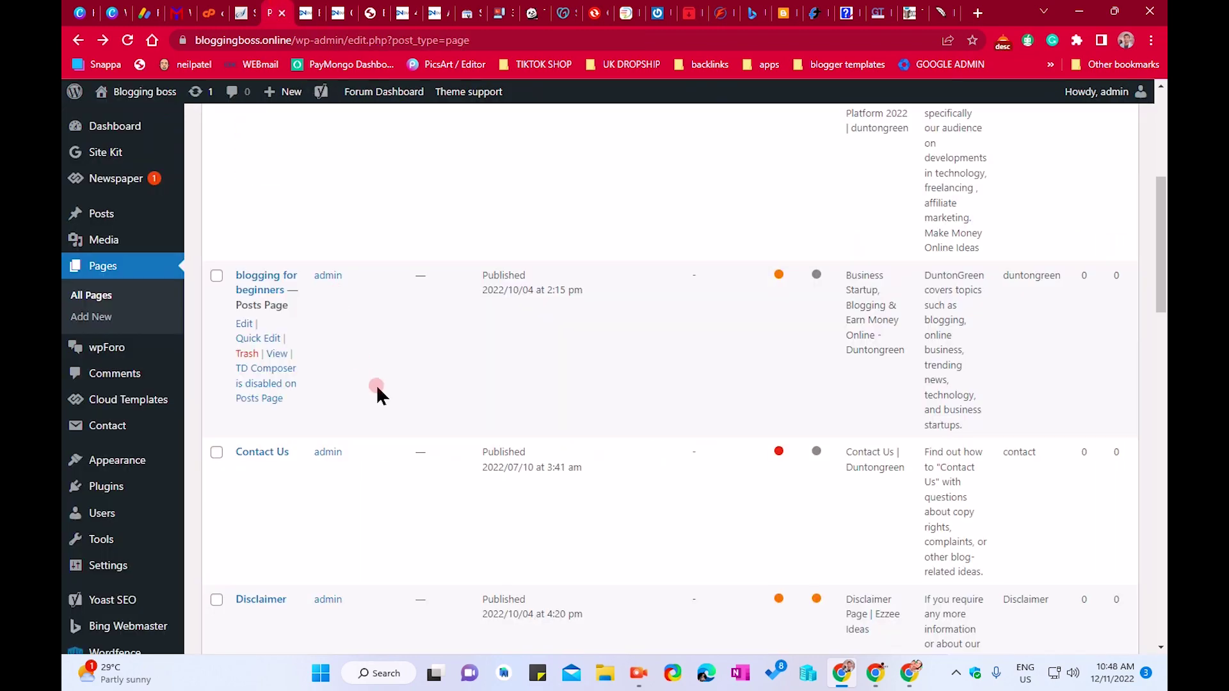
{"action": "scroll", "coordinate": [378, 386], "scroll_direction": "down", "scroll_amount": 4}
{"action": "mouse_move", "coordinate": [313, 324]}
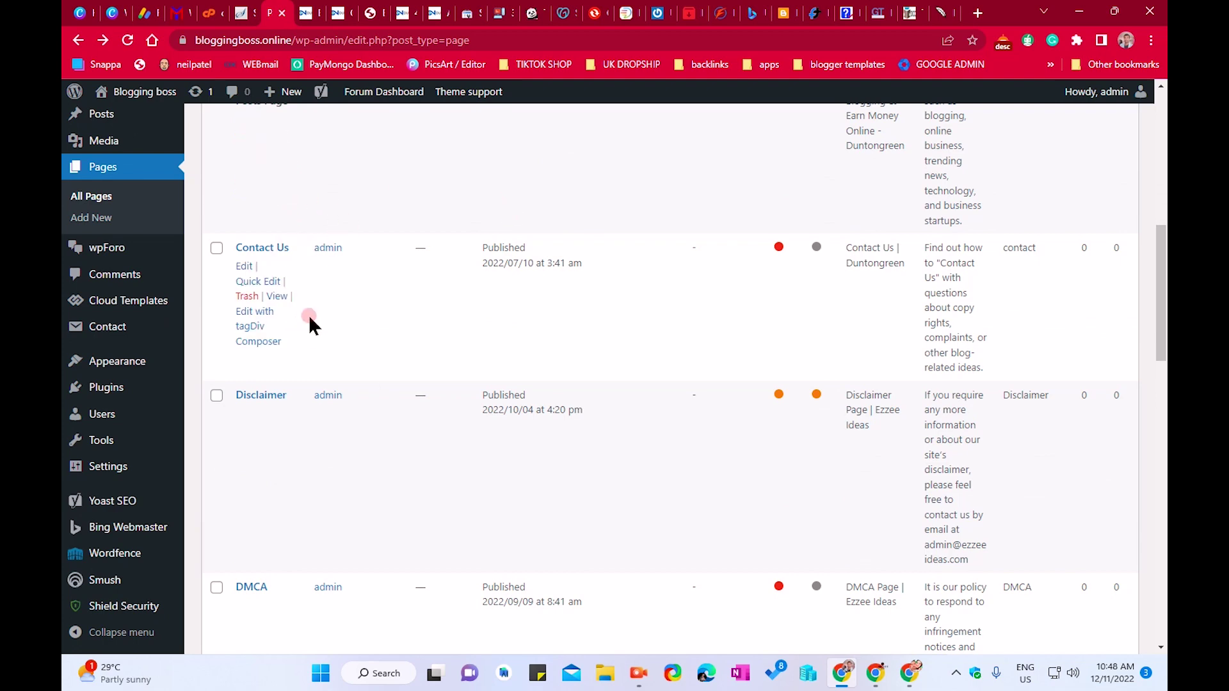
{"action": "right_click", "coordinate": [278, 302]}
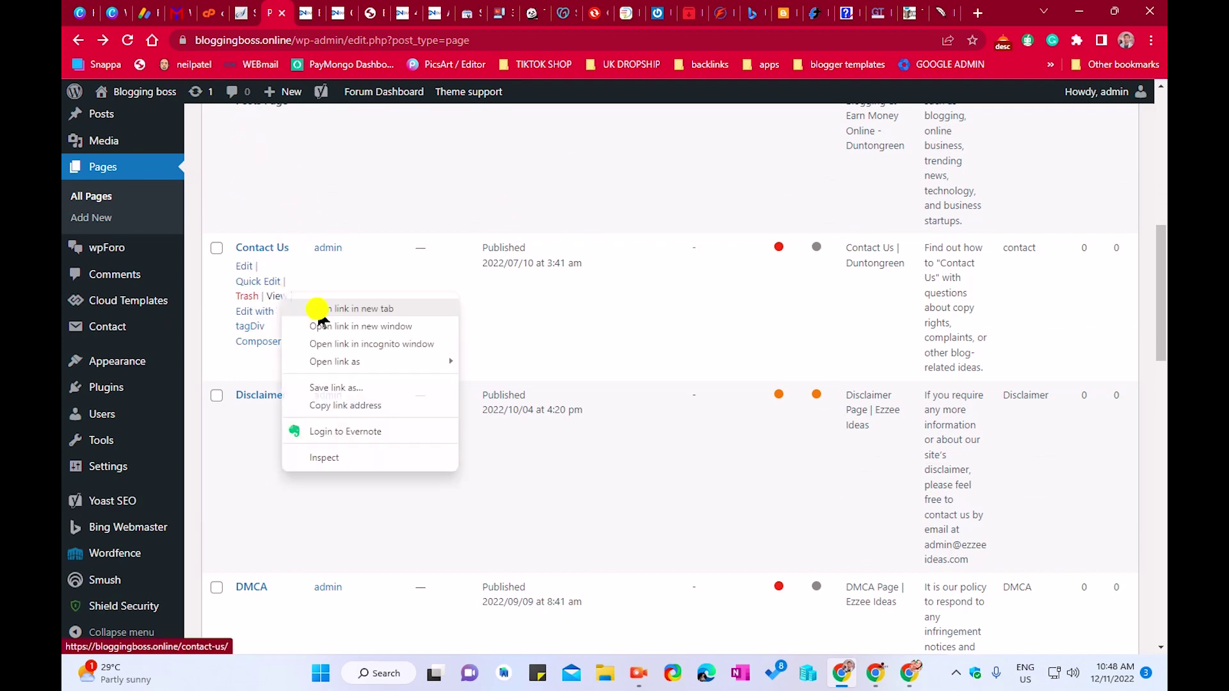
{"action": "left_click", "coordinate": [317, 306]}
{"action": "left_click", "coordinate": [366, 12]}
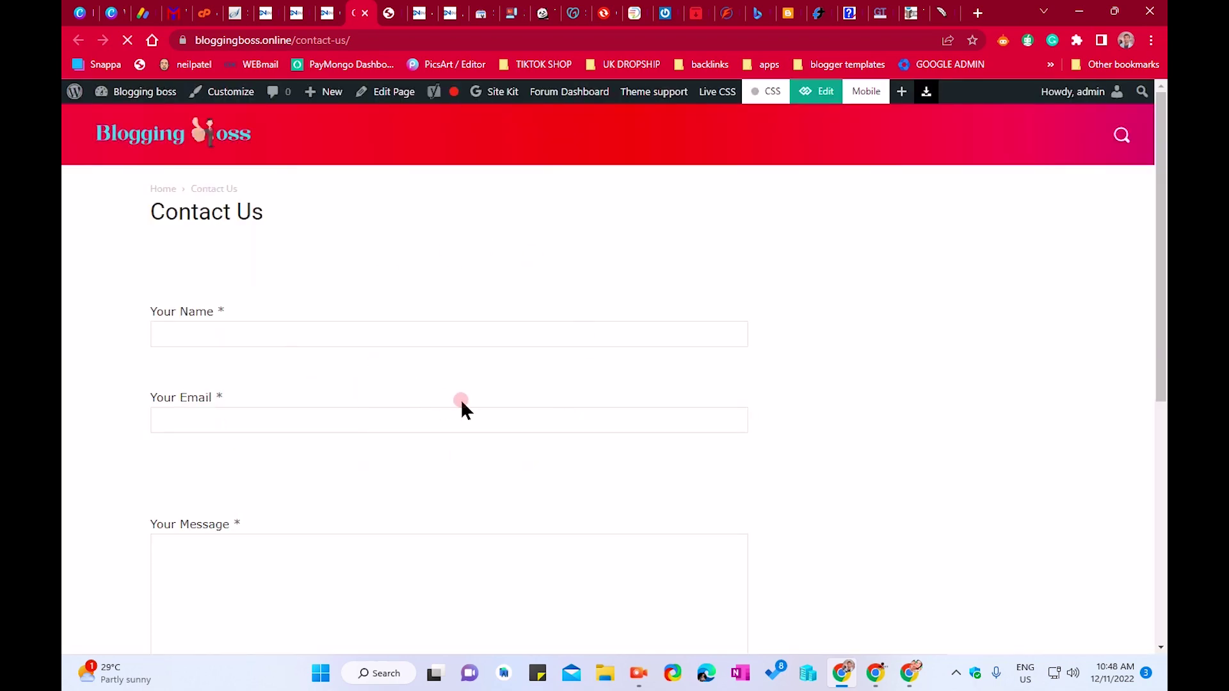
{"action": "scroll", "coordinate": [441, 403], "scroll_direction": "down", "scroll_amount": 6}
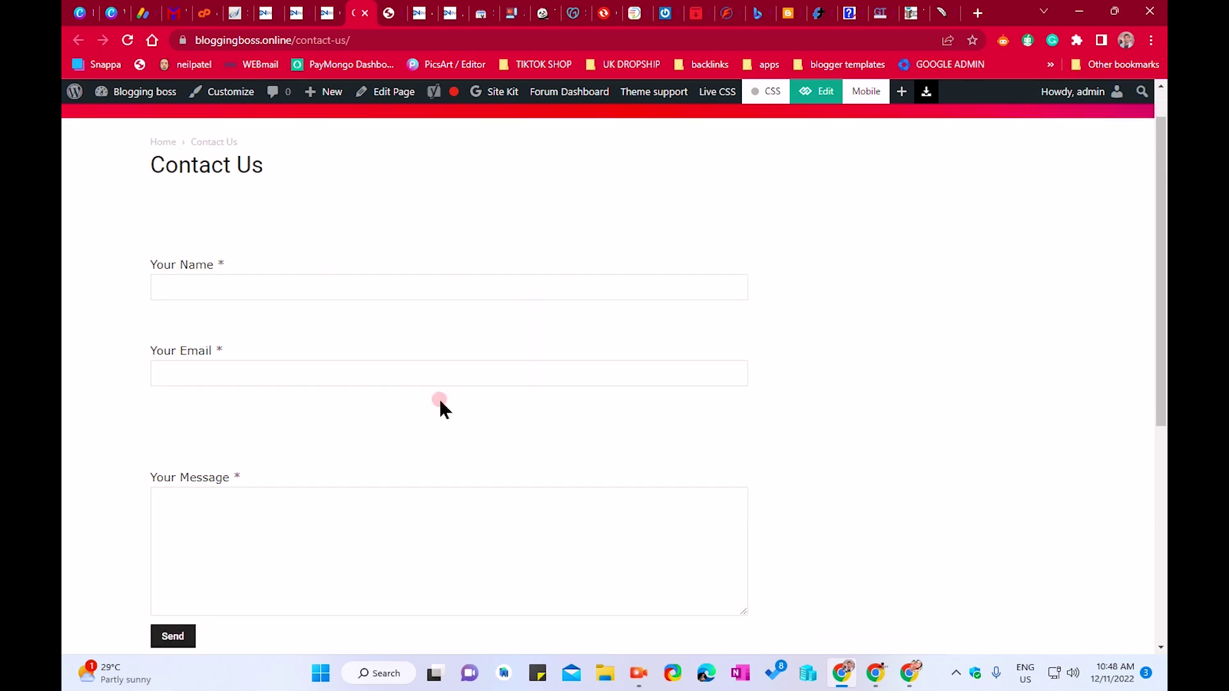
{"action": "scroll", "coordinate": [461, 486], "scroll_direction": "up", "scroll_amount": 6}
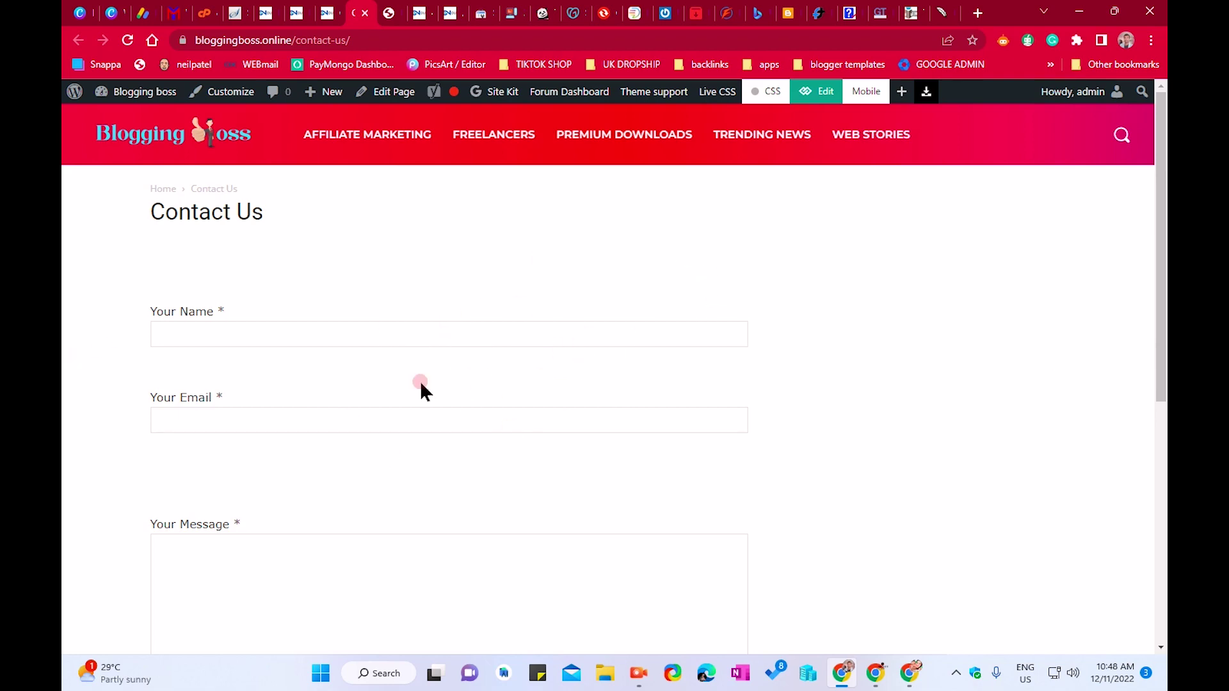
Go back to the pages list and open the list of contact forms
{"action": "left_click", "coordinate": [331, 9]}
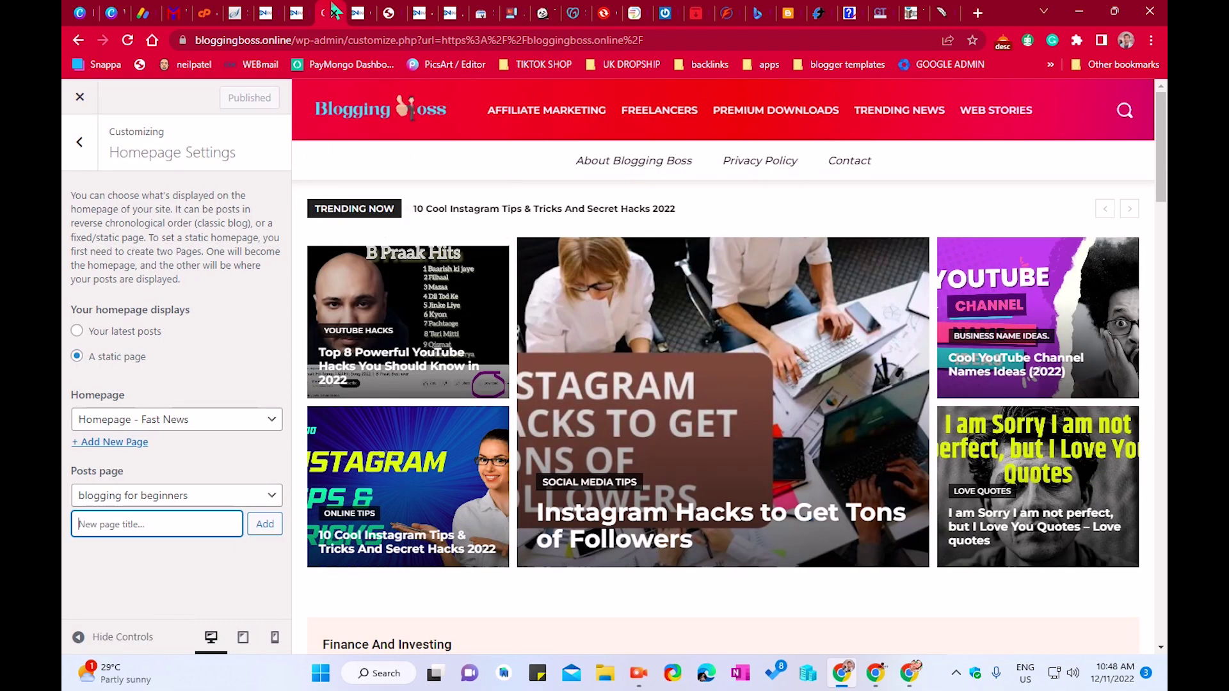
{"action": "left_click", "coordinate": [306, 9]}
{"action": "left_click", "coordinate": [279, 9]}
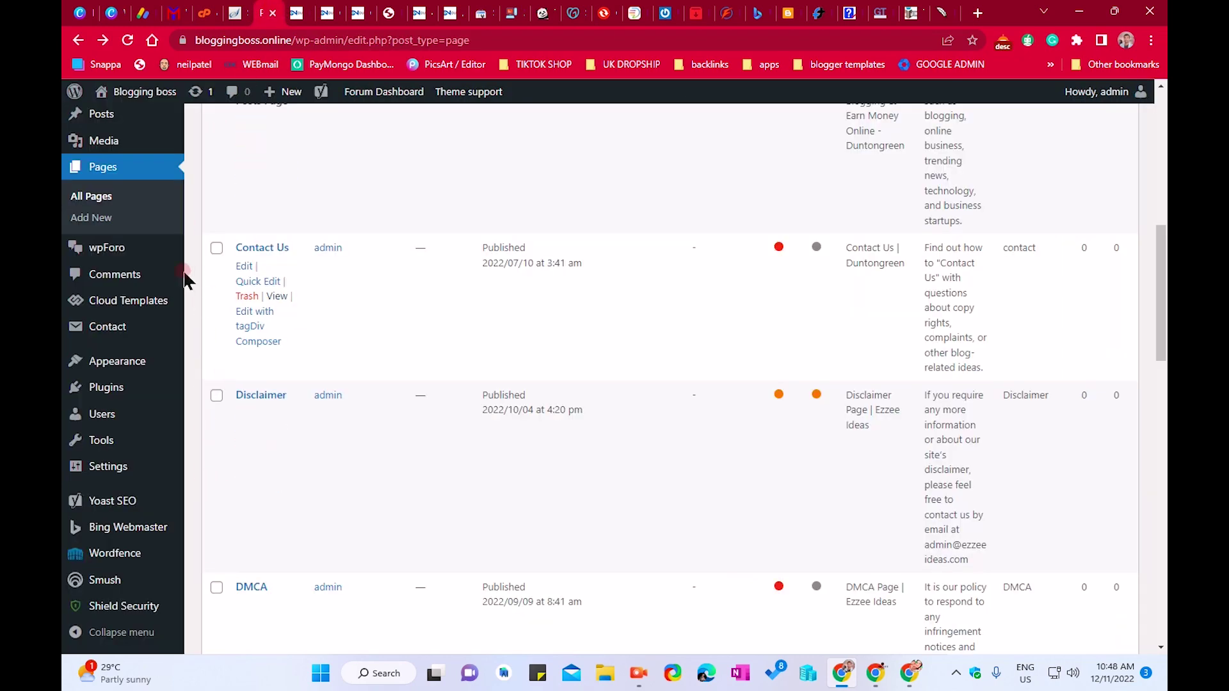
{"action": "mouse_move", "coordinate": [128, 334]}
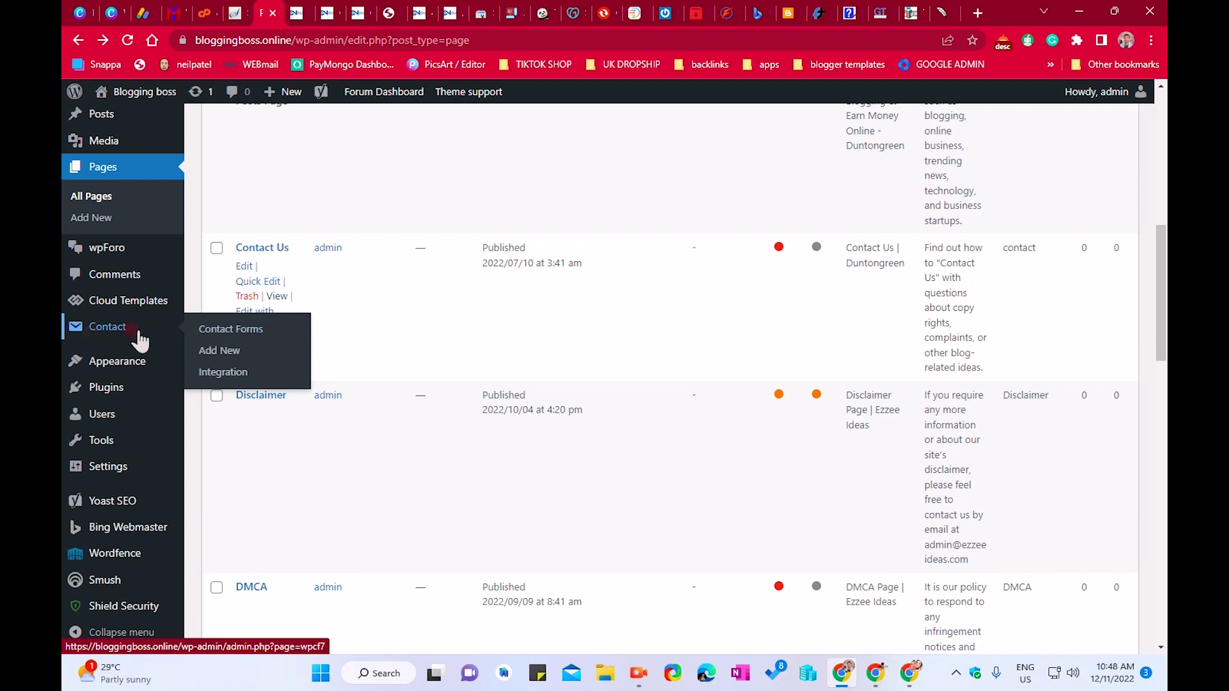
{"action": "mouse_move", "coordinate": [154, 318]}
{"action": "left_click", "coordinate": [234, 330]}
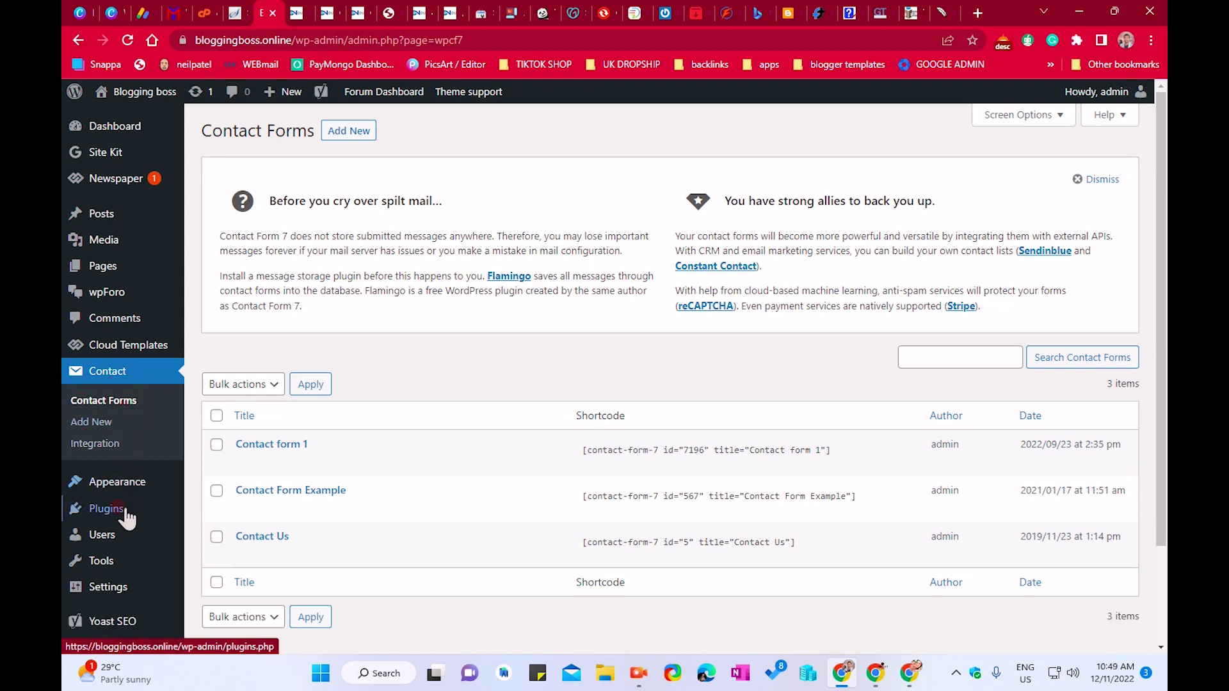
Search the available plugins to add for "contact"
{"action": "mouse_move", "coordinate": [166, 512]}
{"action": "left_click", "coordinate": [224, 533]}
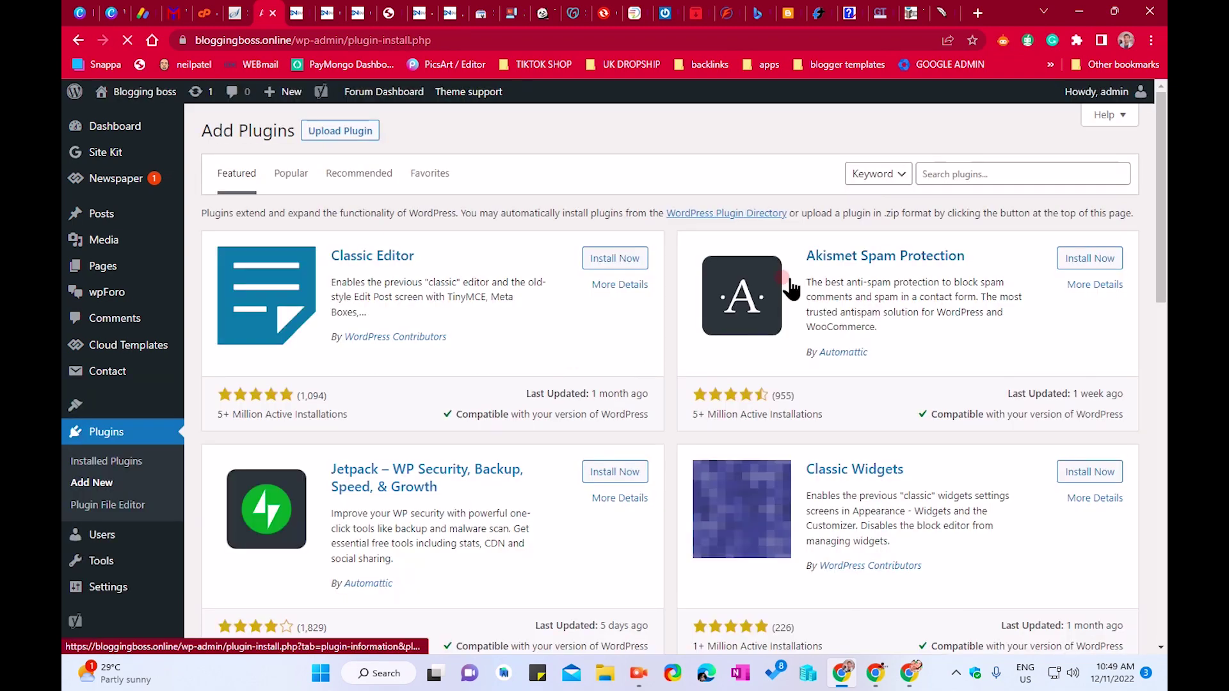
{"action": "left_click", "coordinate": [936, 174]}
{"action": "type", "text": "contact"}
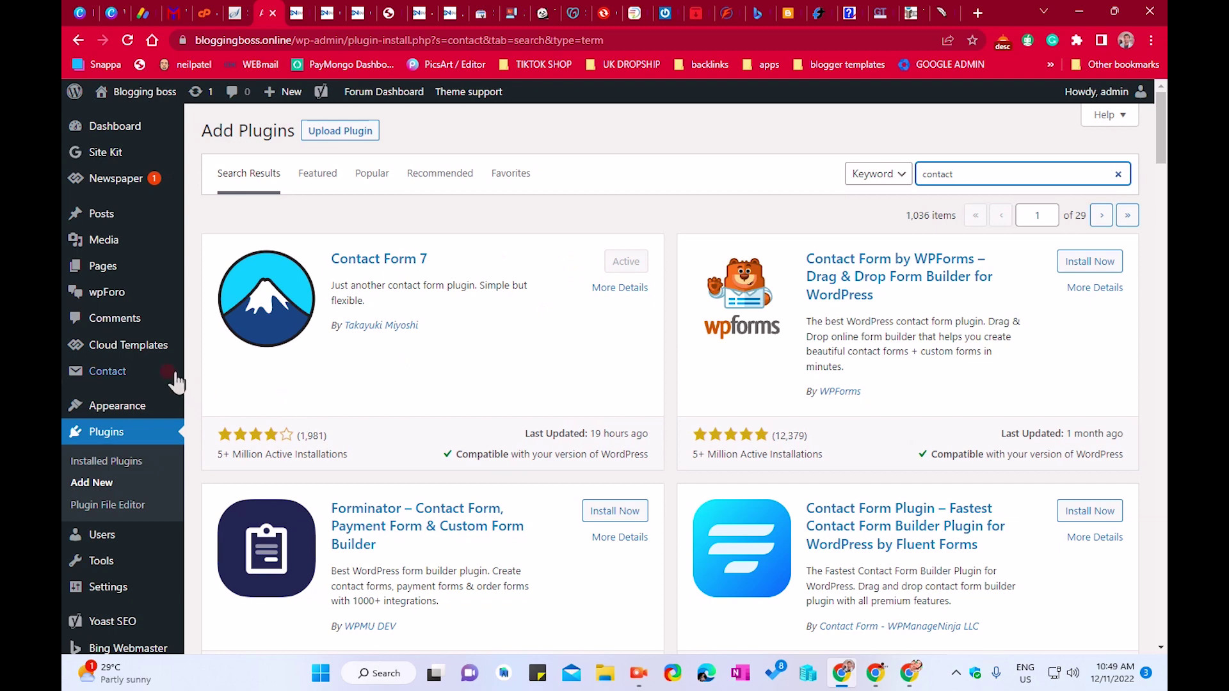
Go back to the contact forms list and open the "Contact Us" form for editing
{"action": "mouse_move", "coordinate": [131, 369]}
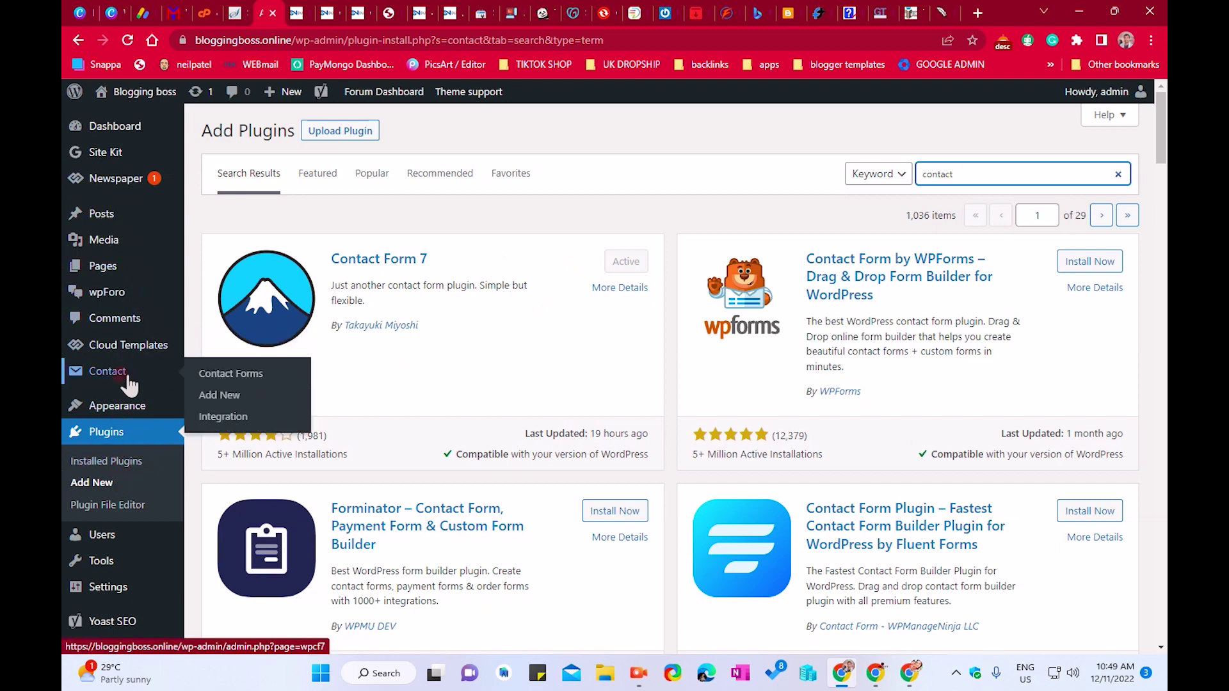
{"action": "left_click", "coordinate": [239, 373]}
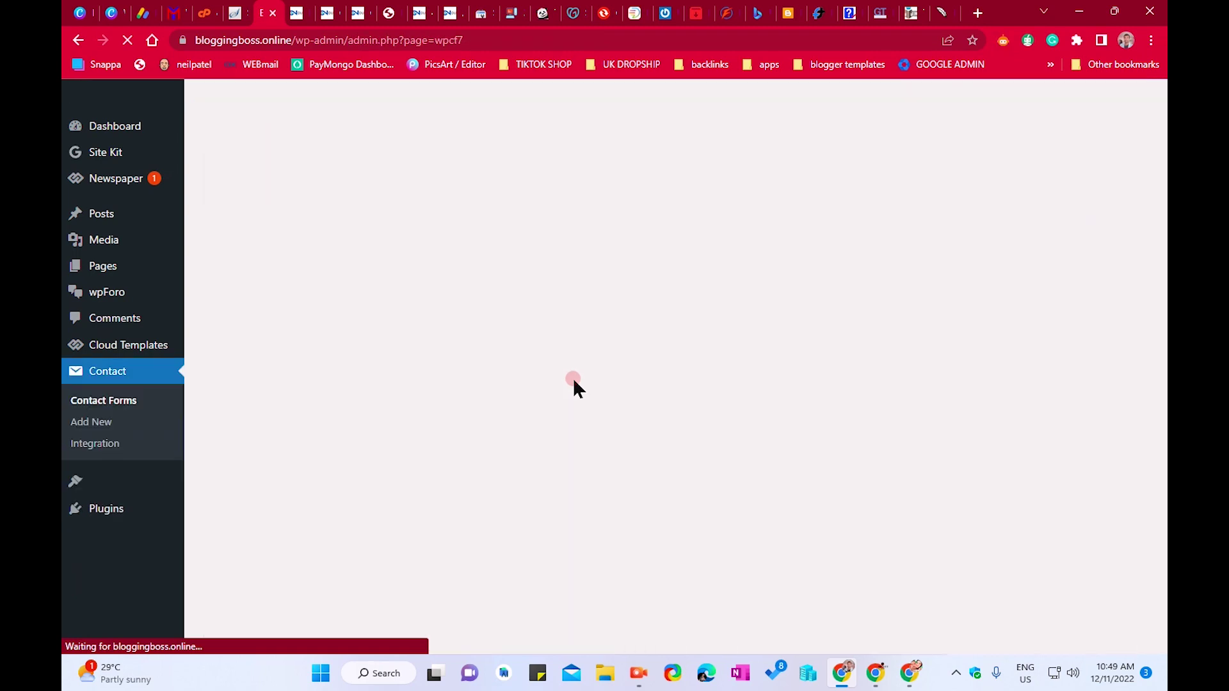
{"action": "scroll", "coordinate": [574, 378], "scroll_direction": "down", "scroll_amount": 1}
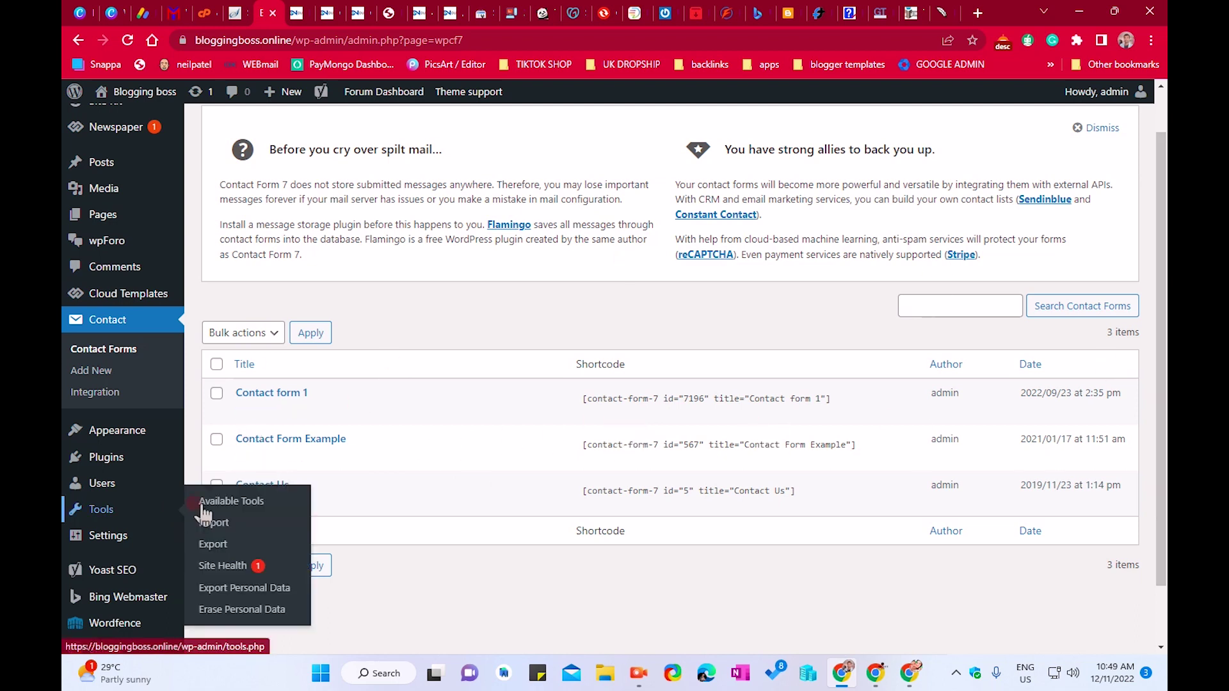
{"action": "left_click", "coordinate": [243, 504]}
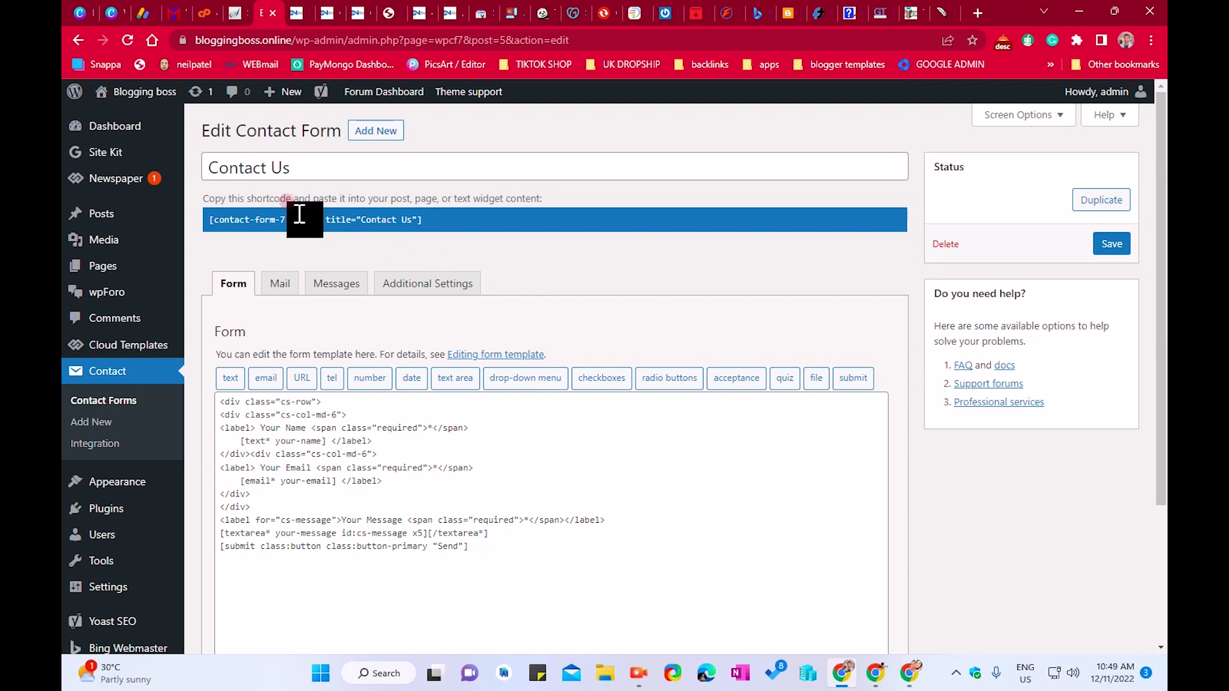
Copy the Contact Us form's full shortcode, [contact-form-7 id="5" title="Contact Us"]
{"action": "left_click", "coordinate": [428, 224]}
{"action": "left_click_drag", "start_coordinate": [427, 224], "coordinate": [291, 227]}
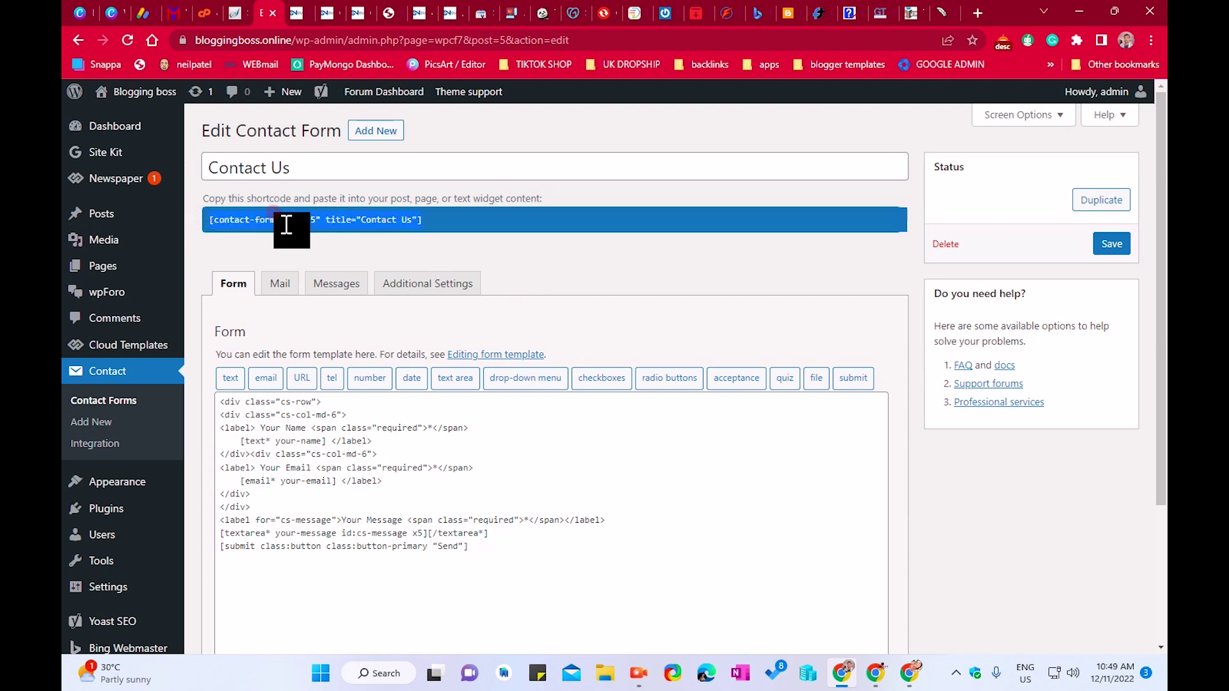
{"action": "right_click", "coordinate": [293, 224]}
{"action": "left_click", "coordinate": [297, 241]}
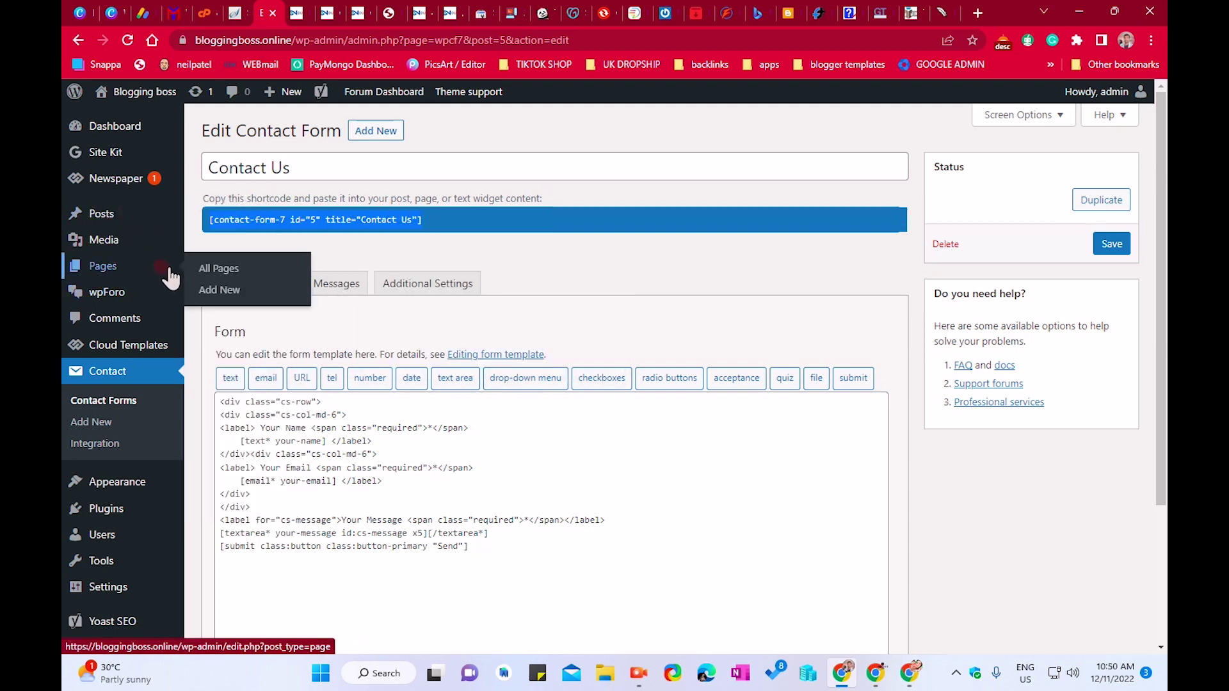
Start a new page and title it "Contact Us"
{"action": "left_click", "coordinate": [233, 268]}
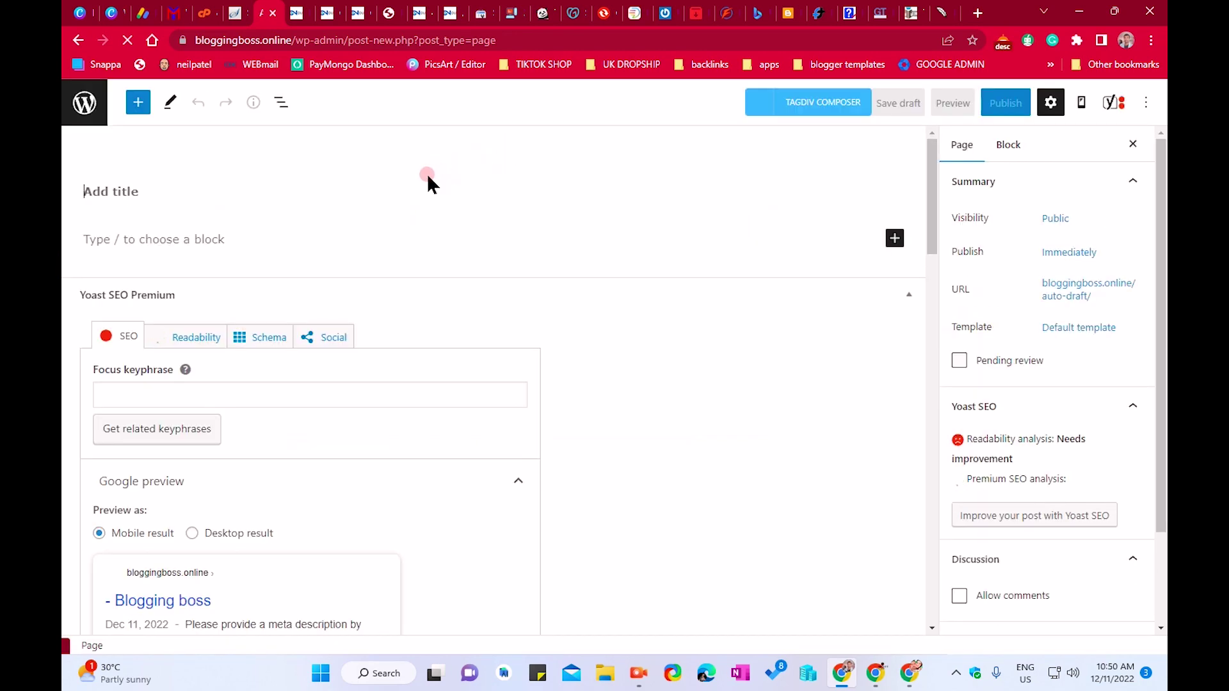
{"action": "type", "text": "Contact"}
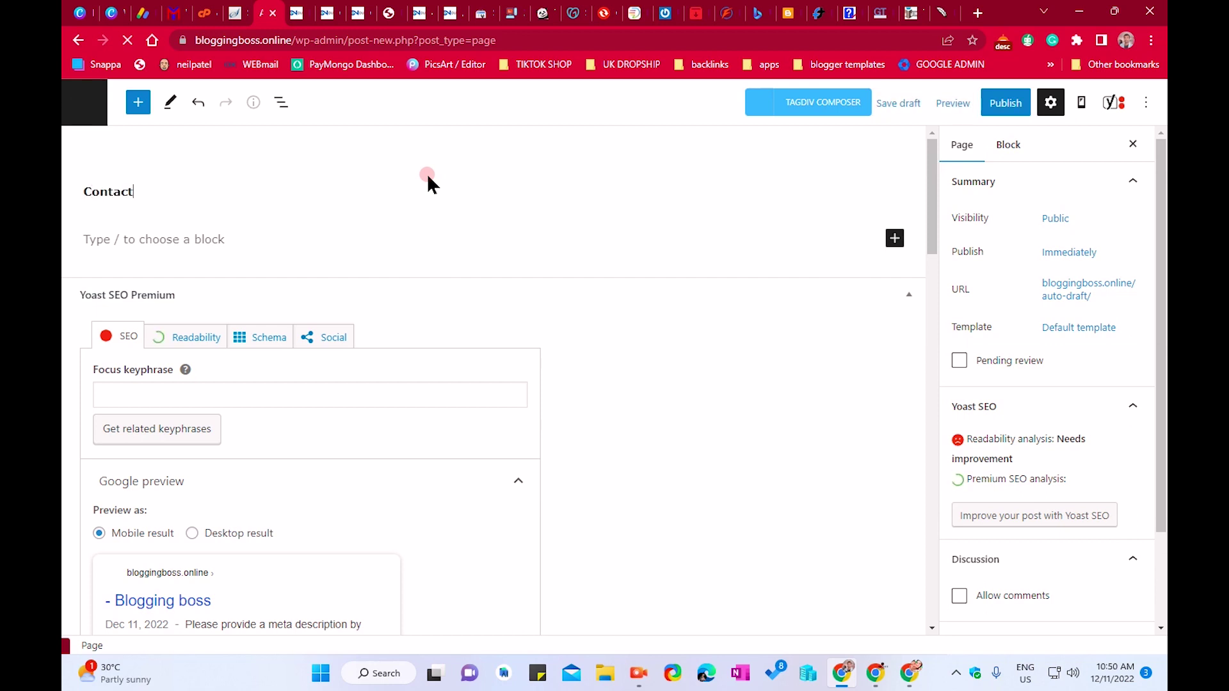
{"action": "type", "text": " Us"}
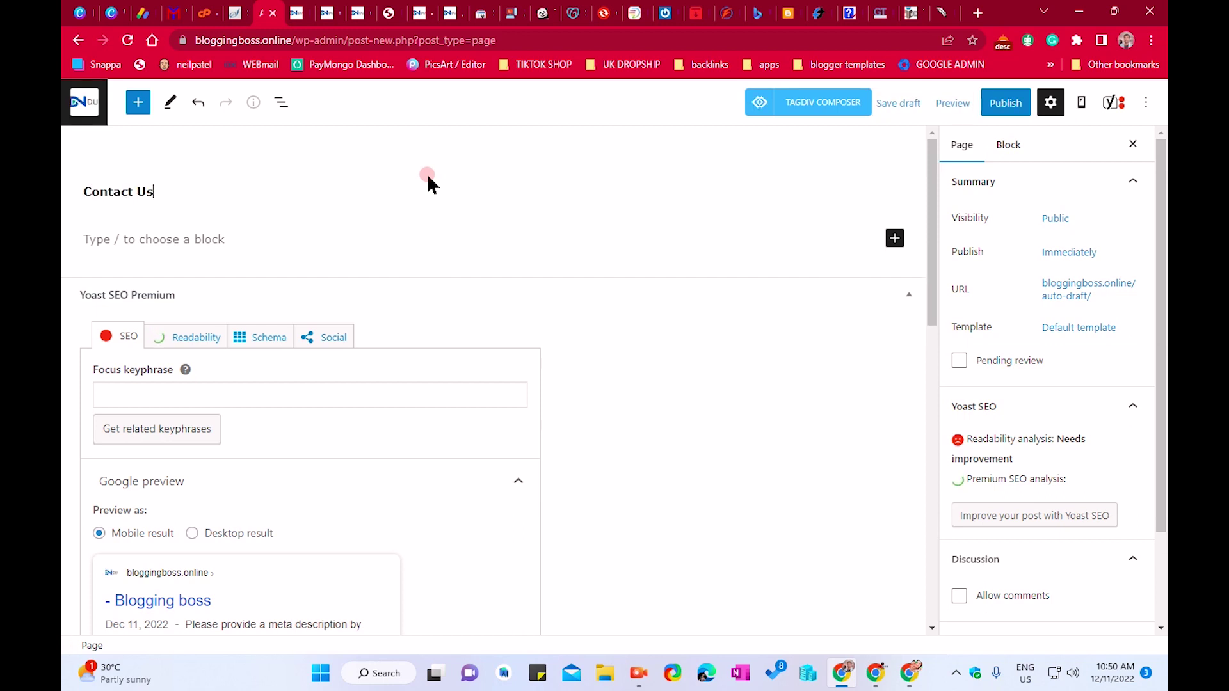
Add a Shortcode block to the Contact Us page body containing [contact-form-7 id="5" title="Contact Us"]
{"action": "left_click", "coordinate": [242, 233]}
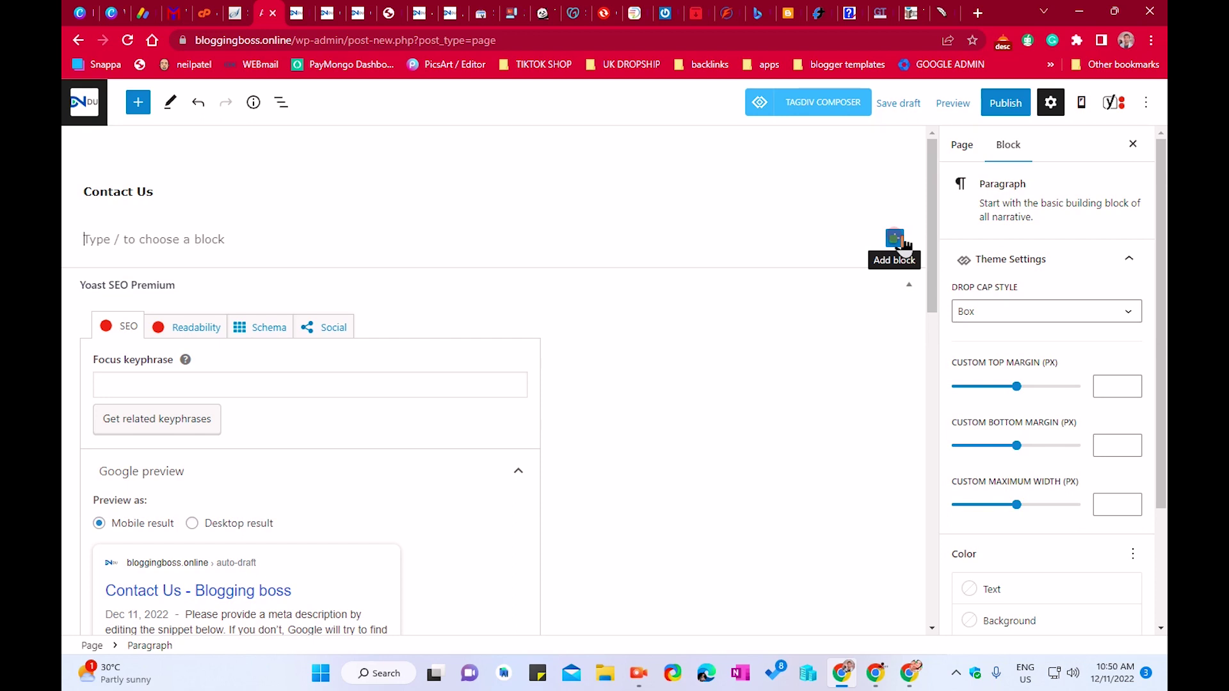
{"action": "left_click", "coordinate": [138, 102]}
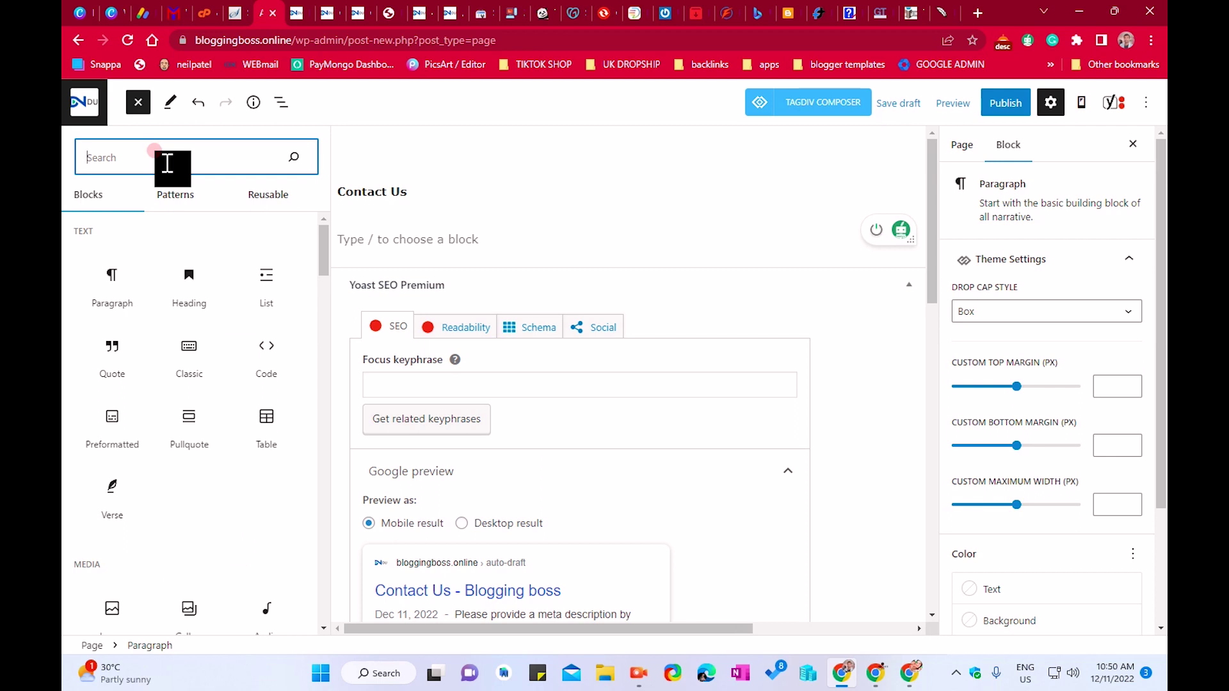
{"action": "type", "text": "sh"}
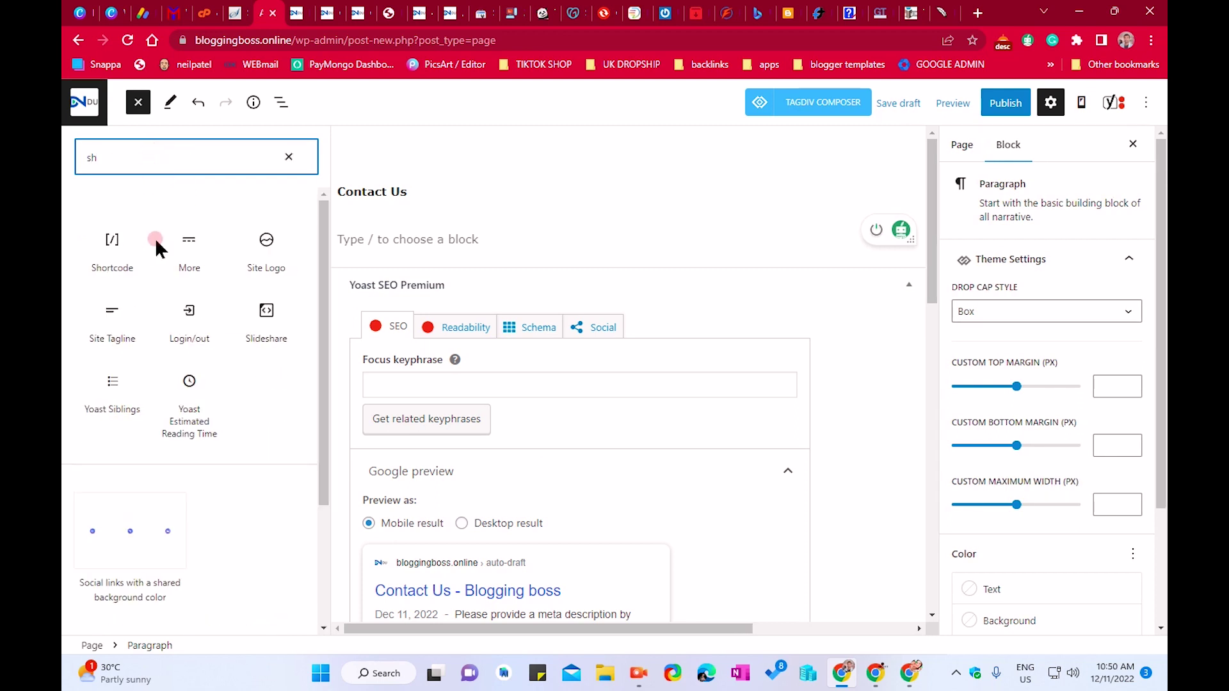
{"action": "left_click", "coordinate": [122, 231]}
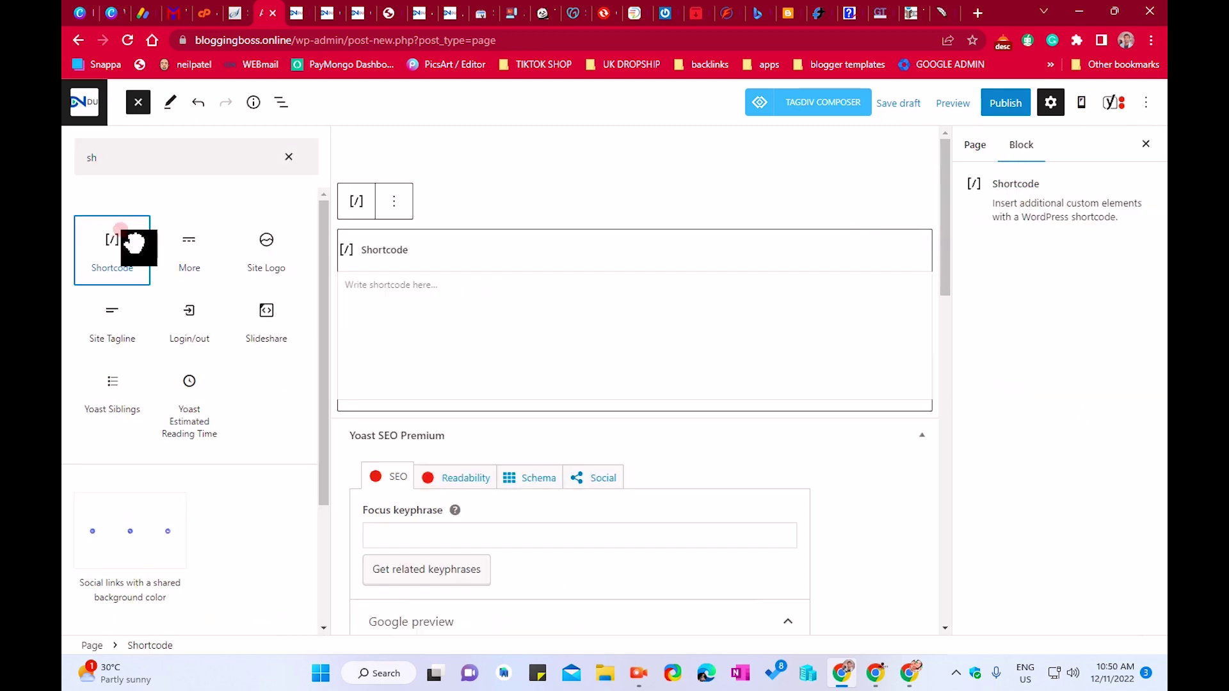
{"action": "left_click", "coordinate": [420, 281]}
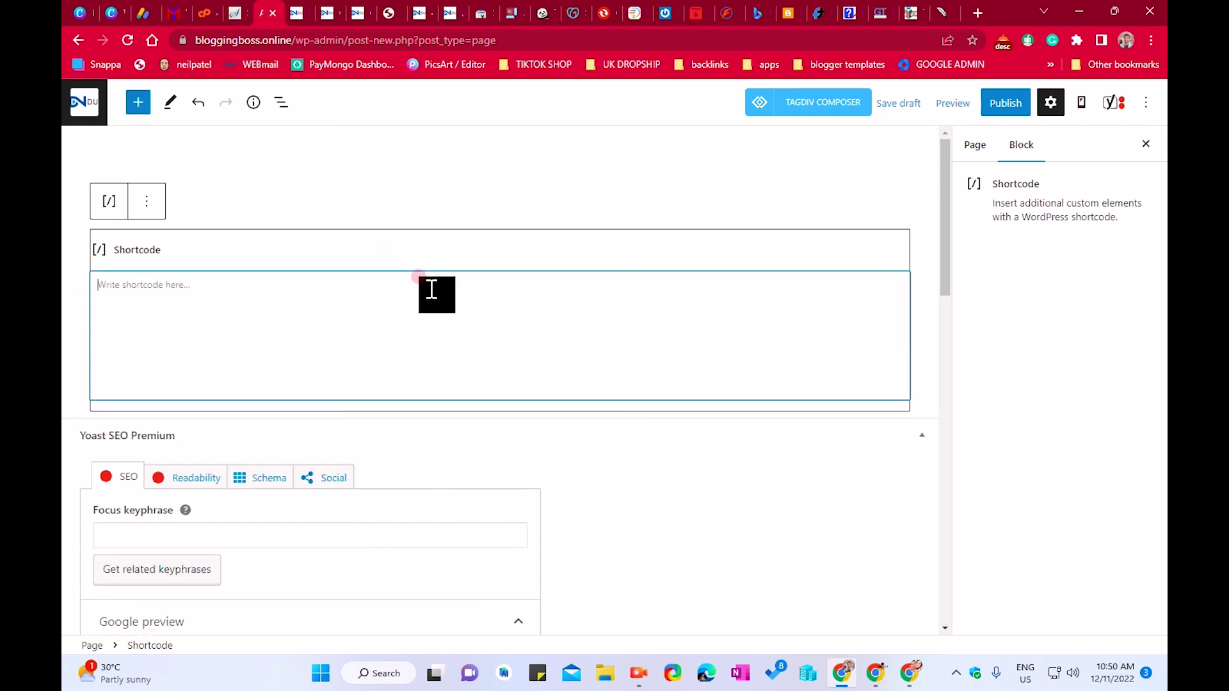
{"action": "type", "text": "[contact-form-7 id=\"5\" title=\"Contact Us\"]"}
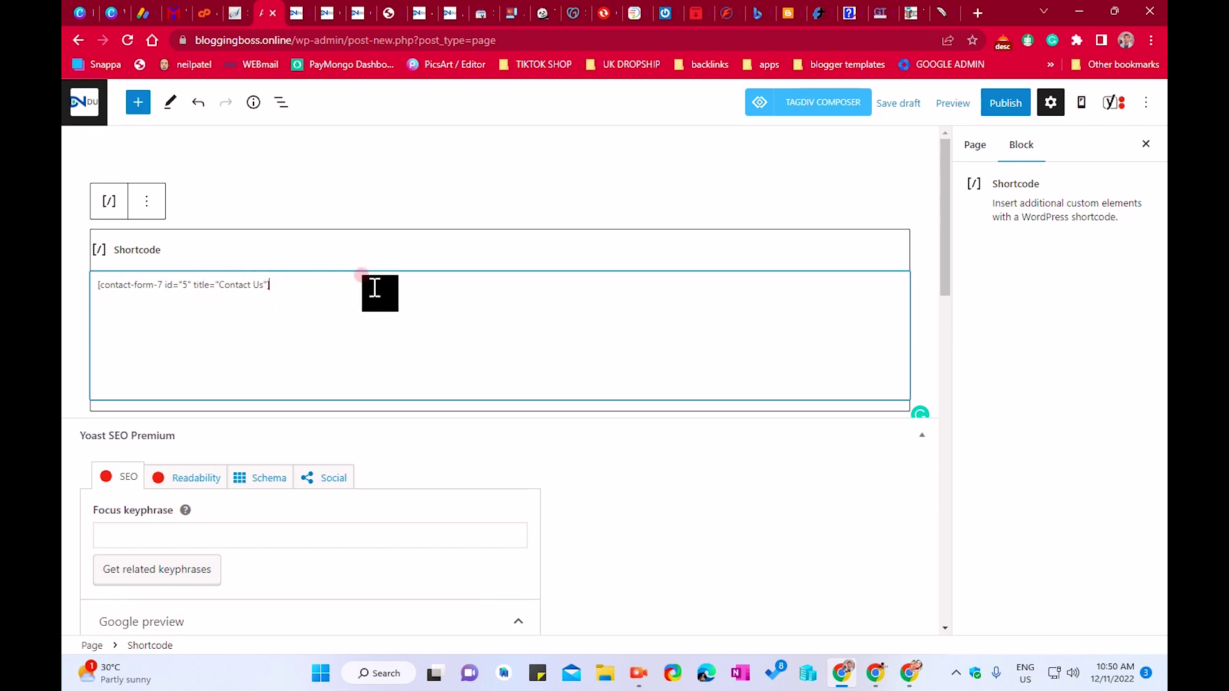
{"action": "left_click", "coordinate": [246, 13]}
{"action": "left_click", "coordinate": [283, 13]}
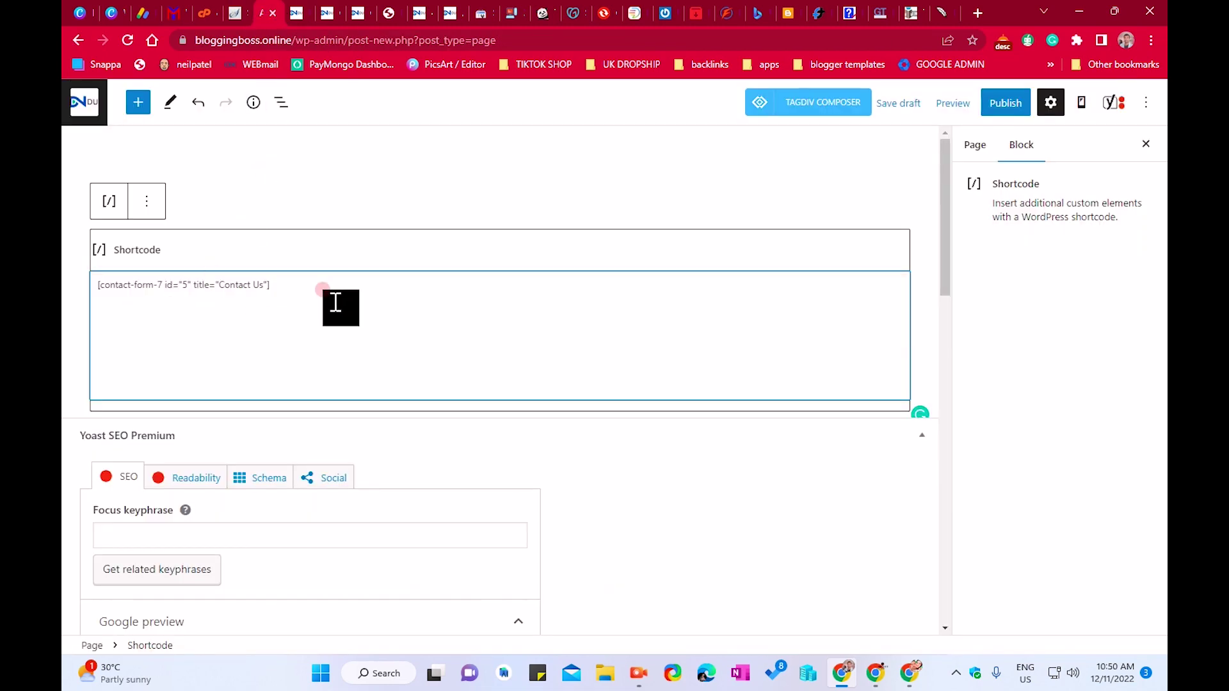
Preview the Contact Us page in a new tab and look over its contact form fields
{"action": "left_click", "coordinate": [954, 103]}
{"action": "left_click", "coordinate": [878, 243]}
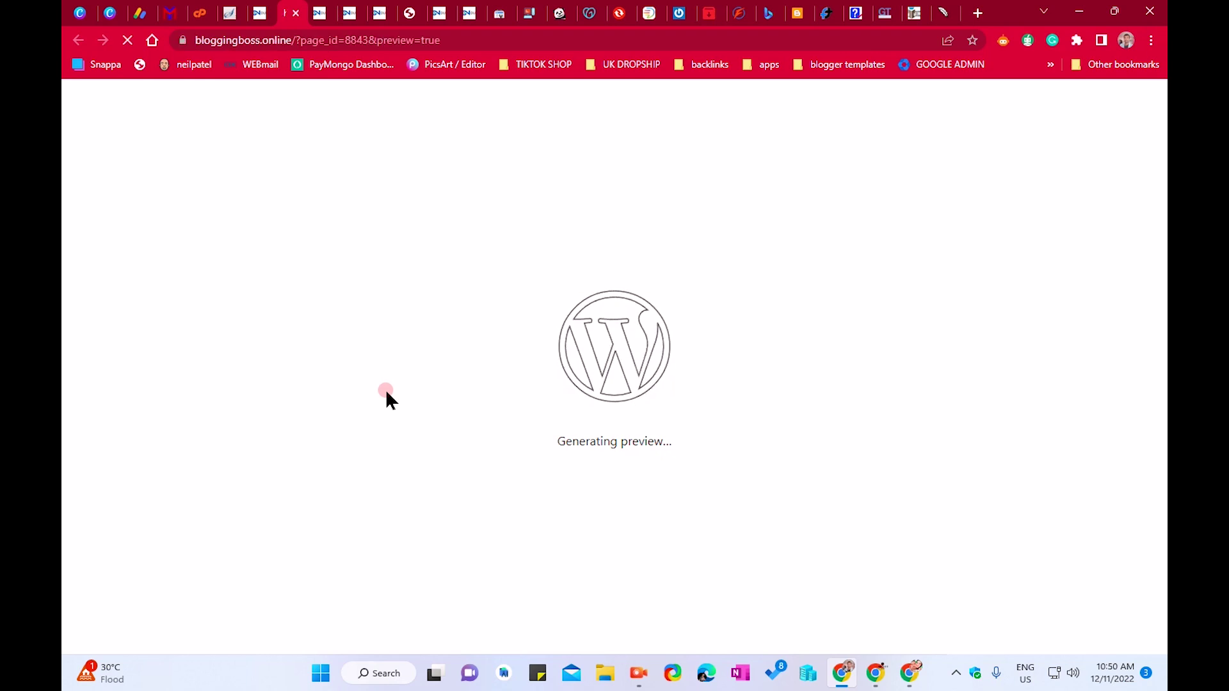
{"action": "scroll", "coordinate": [436, 376], "scroll_direction": "down", "scroll_amount": 1}
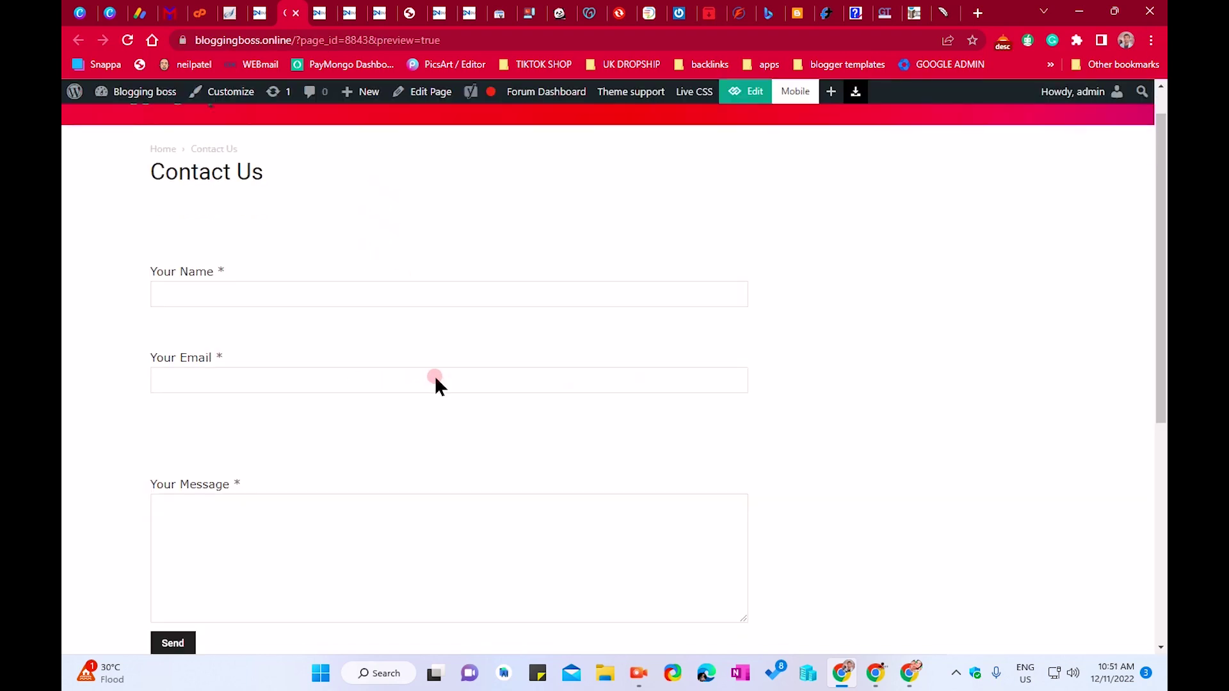
{"action": "scroll", "coordinate": [436, 375], "scroll_direction": "down", "scroll_amount": 3}
{"action": "scroll", "coordinate": [384, 410], "scroll_direction": "up", "scroll_amount": 3}
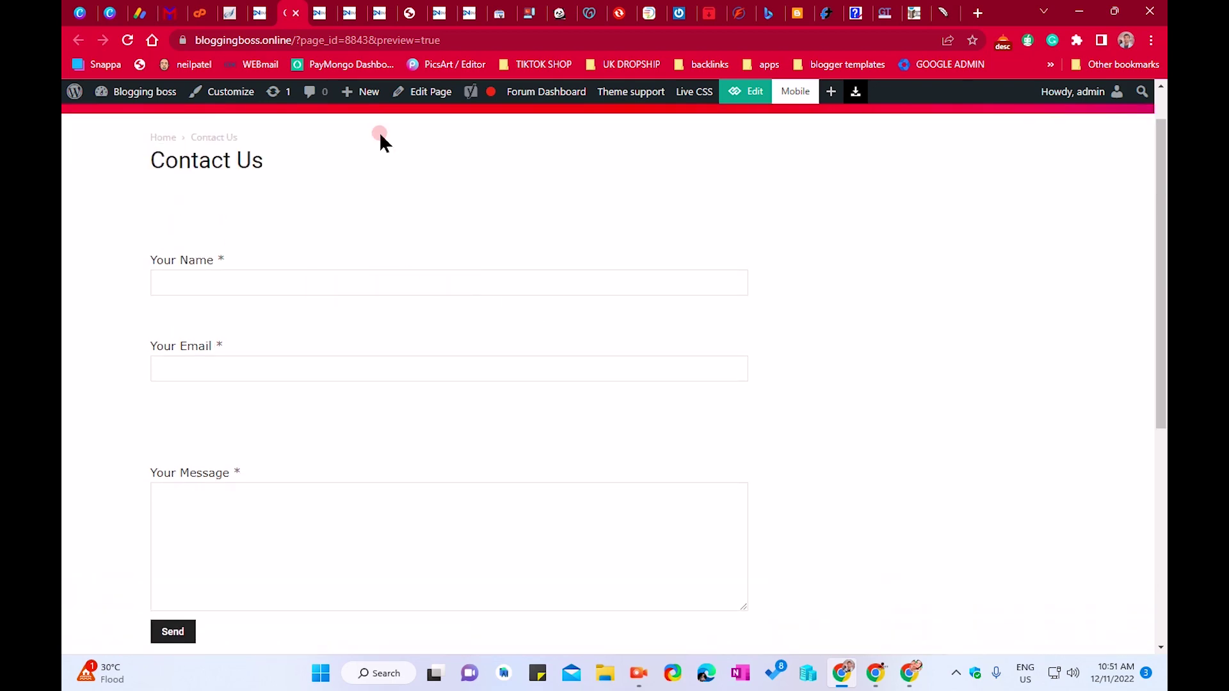
Return to the Contact Us page editor and open the pre-publish checks
{"action": "left_click", "coordinate": [259, 12]}
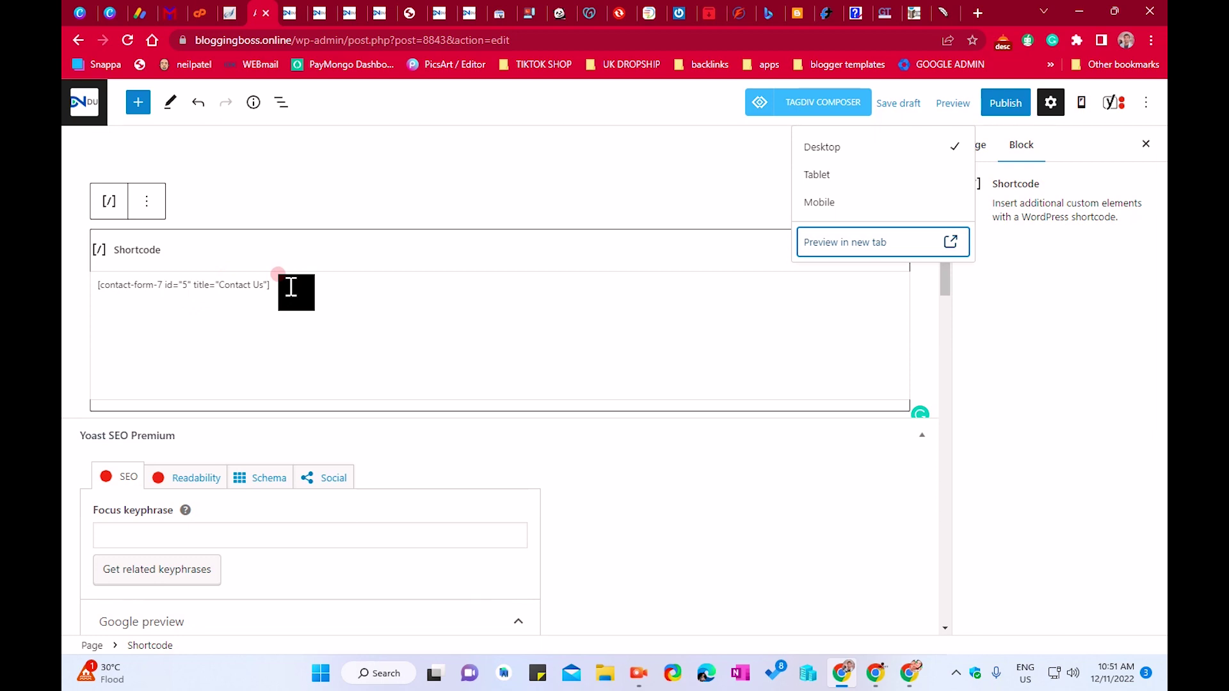
{"action": "left_click", "coordinate": [345, 288]}
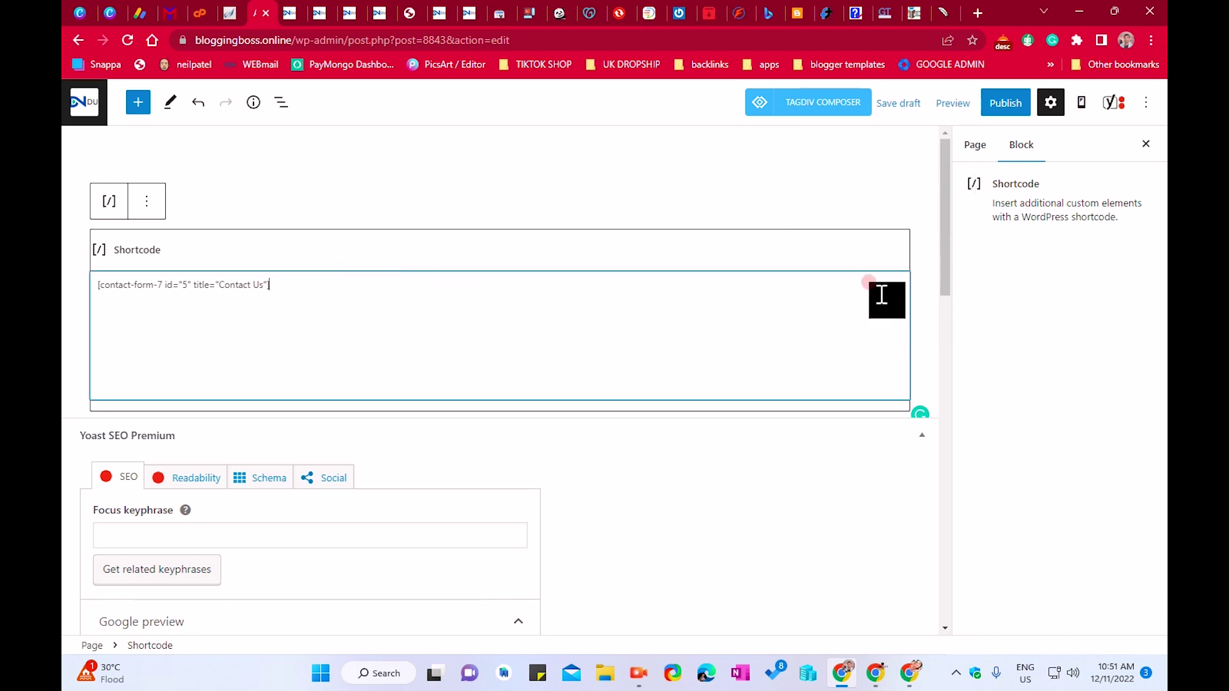
{"action": "left_click", "coordinate": [1008, 104]}
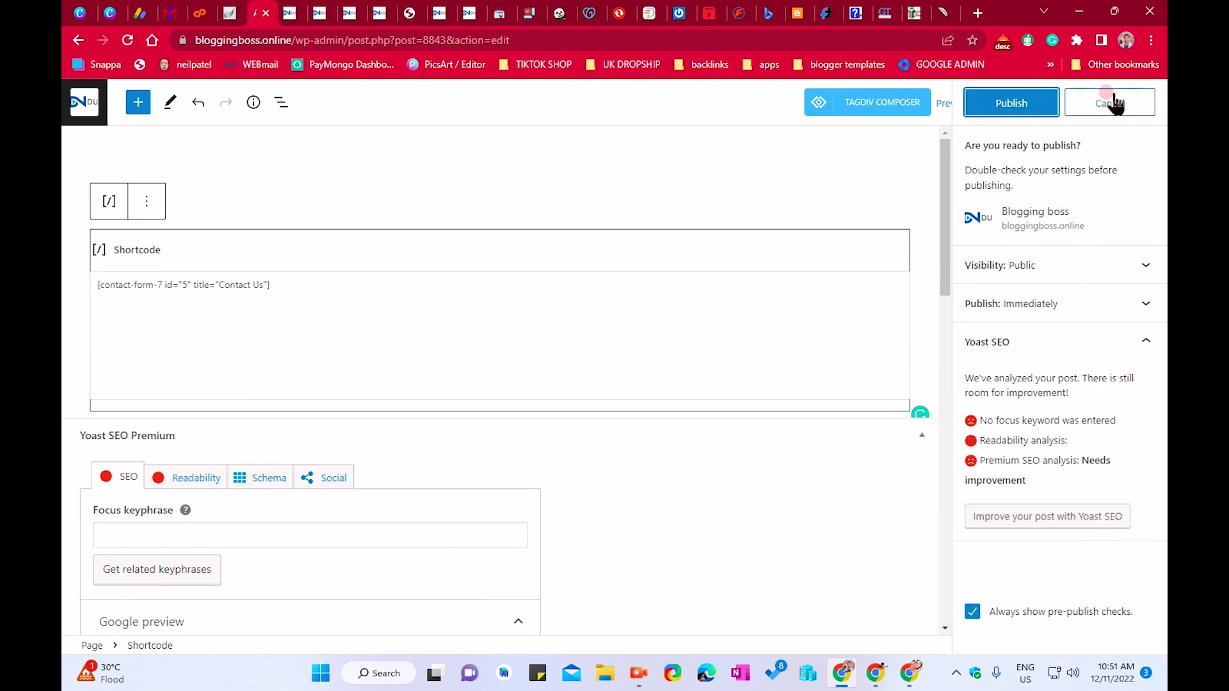
Go back to the list of all pages and open the published Disclaimer page in a new tab
{"action": "left_click", "coordinate": [83, 106]}
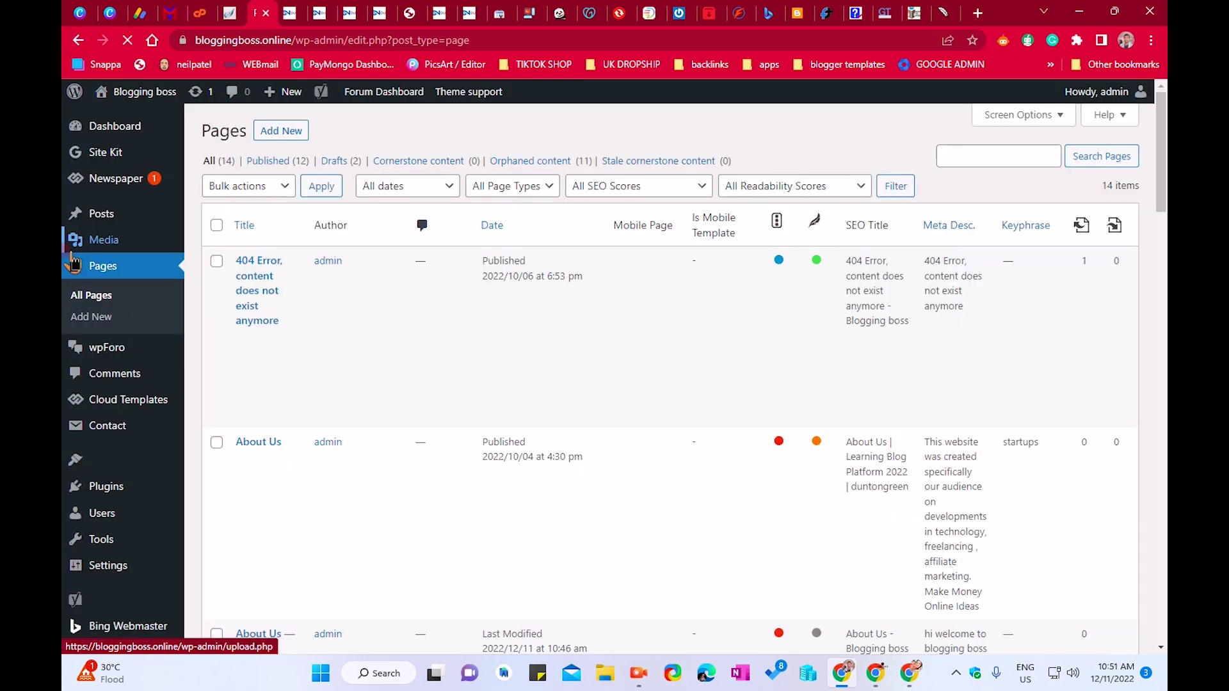
{"action": "left_click", "coordinate": [106, 295]}
{"action": "left_click", "coordinate": [409, 311]}
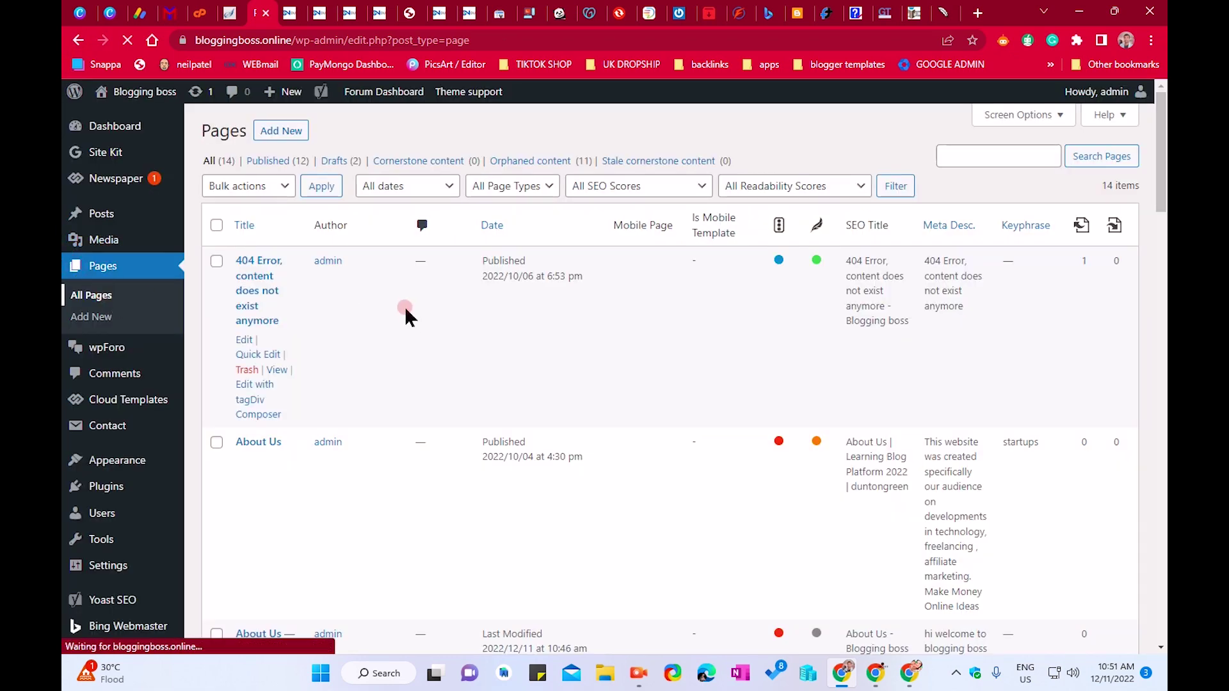
{"action": "scroll", "coordinate": [398, 313], "scroll_direction": "down", "scroll_amount": 7}
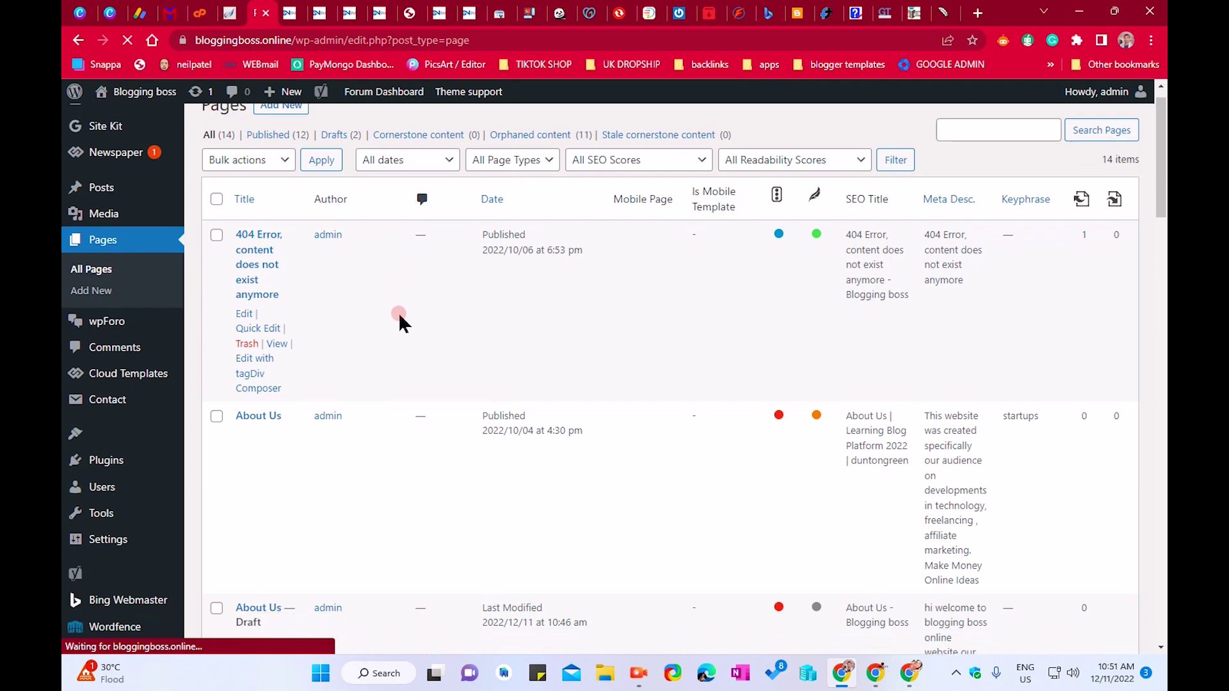
{"action": "scroll", "coordinate": [397, 314], "scroll_direction": "down", "scroll_amount": 11}
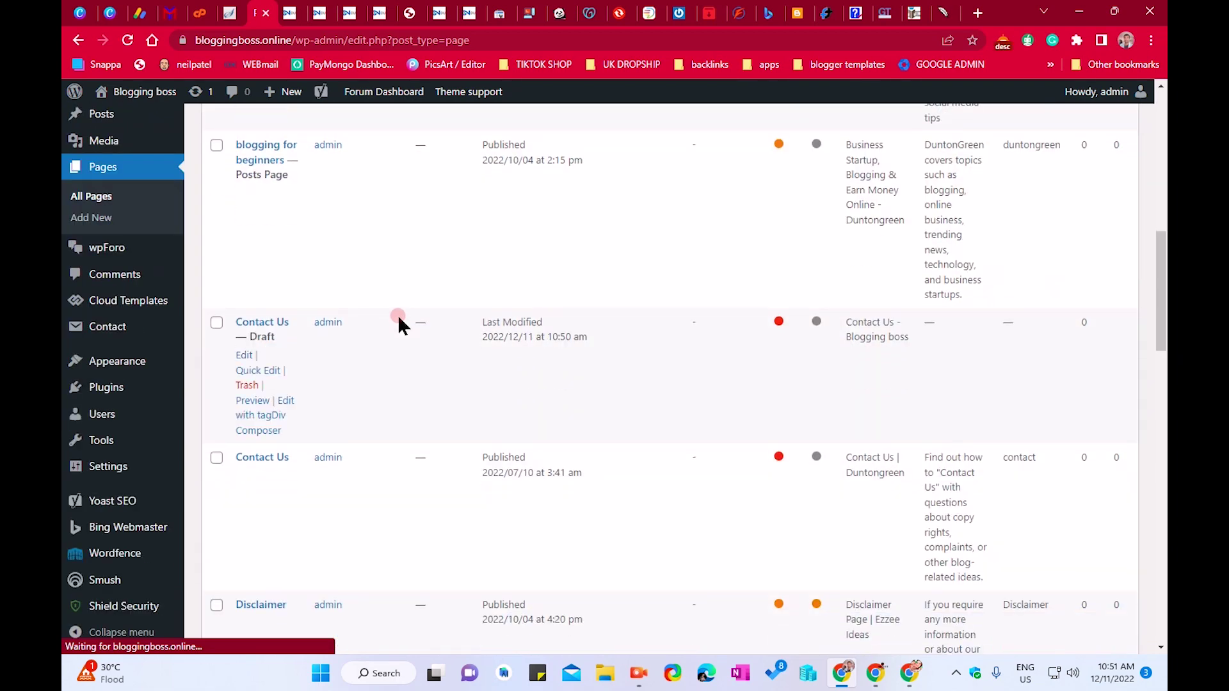
{"action": "scroll", "coordinate": [394, 318], "scroll_direction": "up", "scroll_amount": 2}
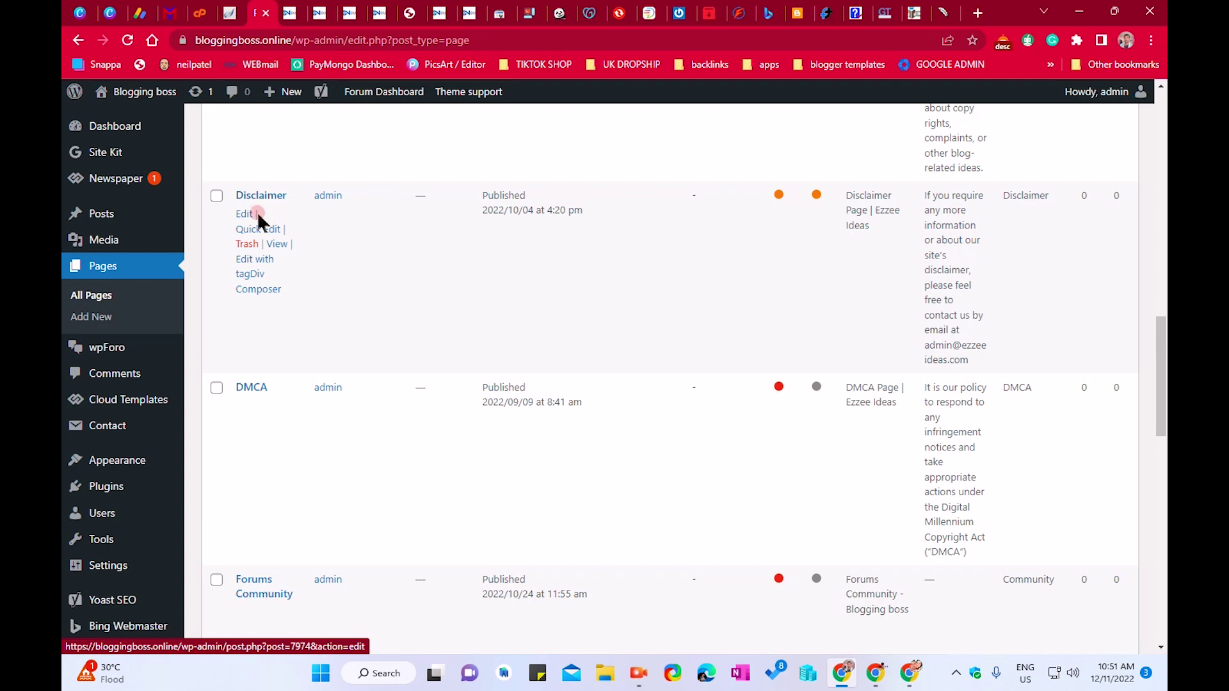
{"action": "right_click", "coordinate": [276, 244]}
{"action": "left_click", "coordinate": [301, 247]}
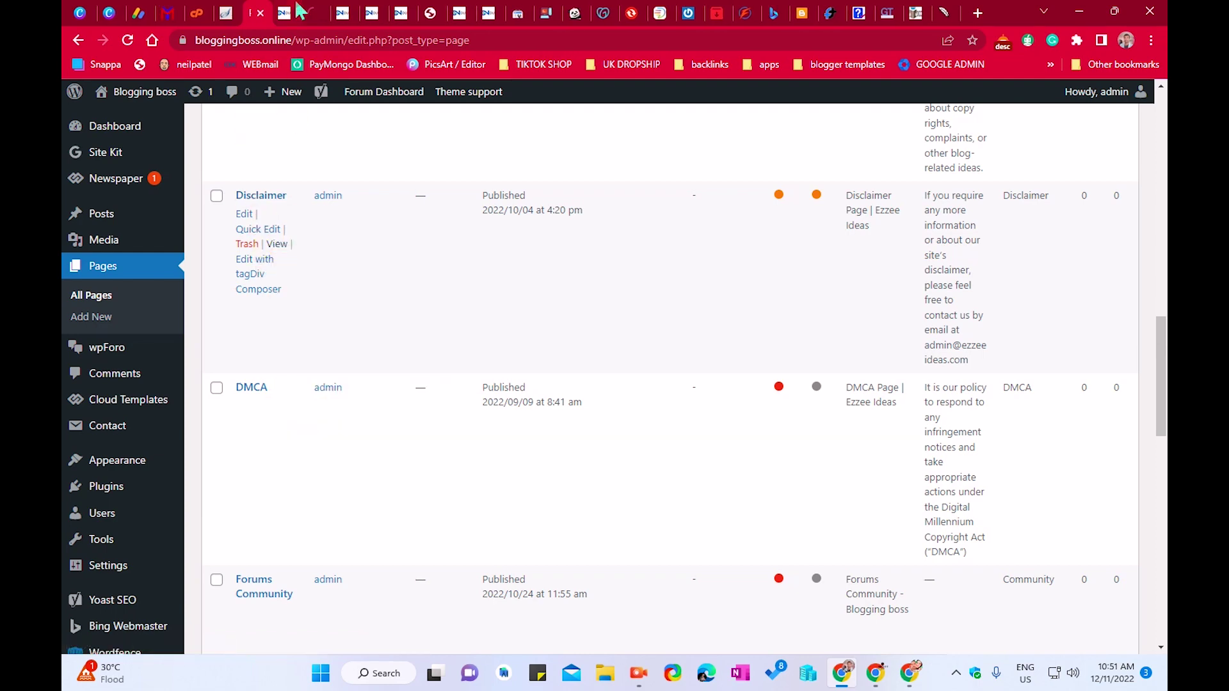
Close the leftover site tabs from the earlier page reviews and switch to the Disclaimer page
{"action": "left_click", "coordinate": [307, 10]}
{"action": "left_click", "coordinate": [345, 14]}
{"action": "left_click", "coordinate": [349, 19]}
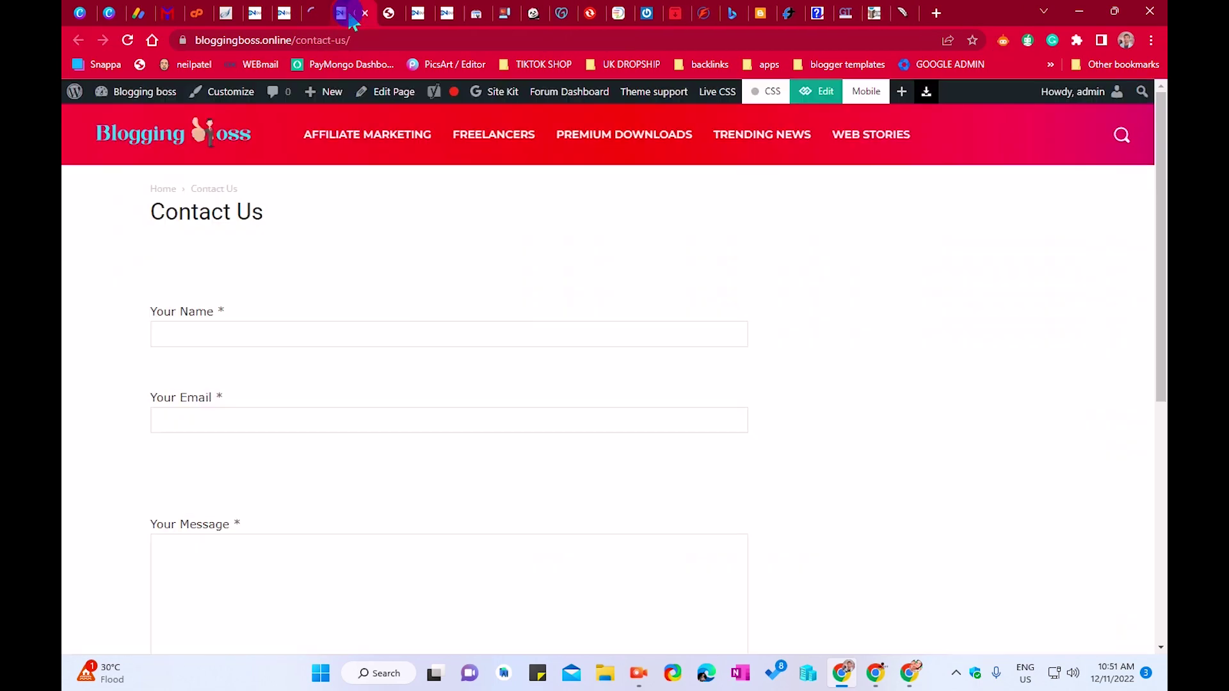
{"action": "left_click", "coordinate": [349, 19]}
{"action": "left_click", "coordinate": [350, 19]}
{"action": "left_click", "coordinate": [349, 19]}
{"action": "left_click", "coordinate": [349, 19]}
{"action": "left_click", "coordinate": [350, 20]}
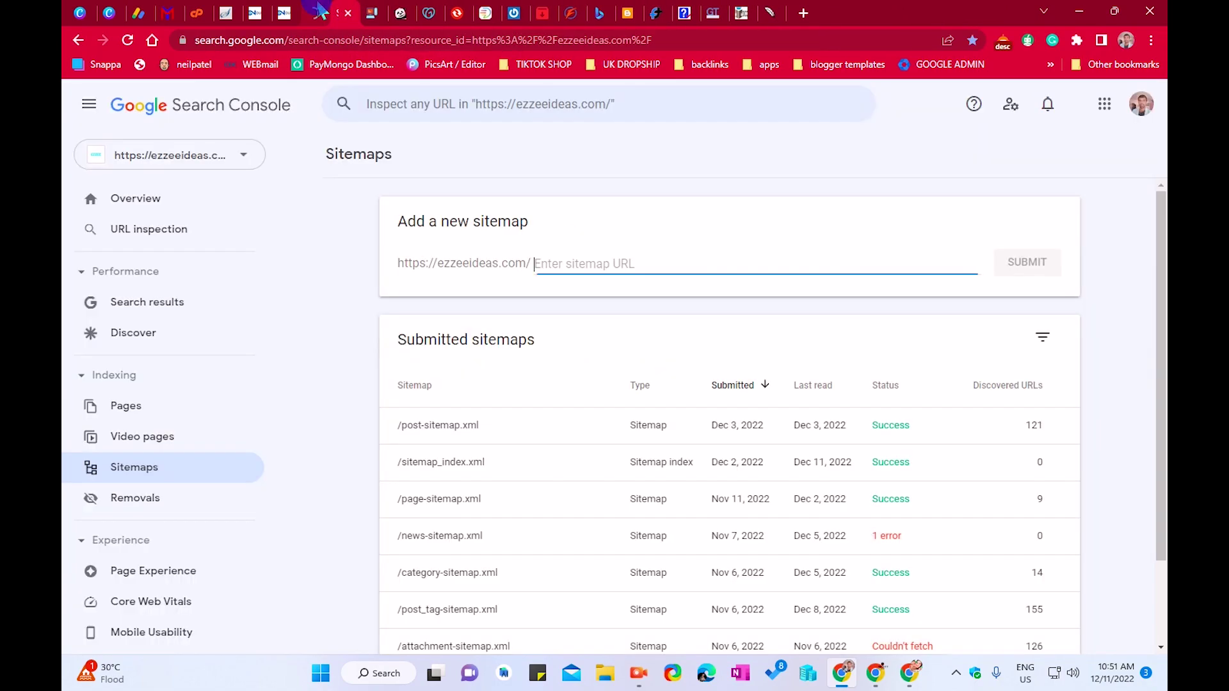
{"action": "left_click", "coordinate": [311, 13]}
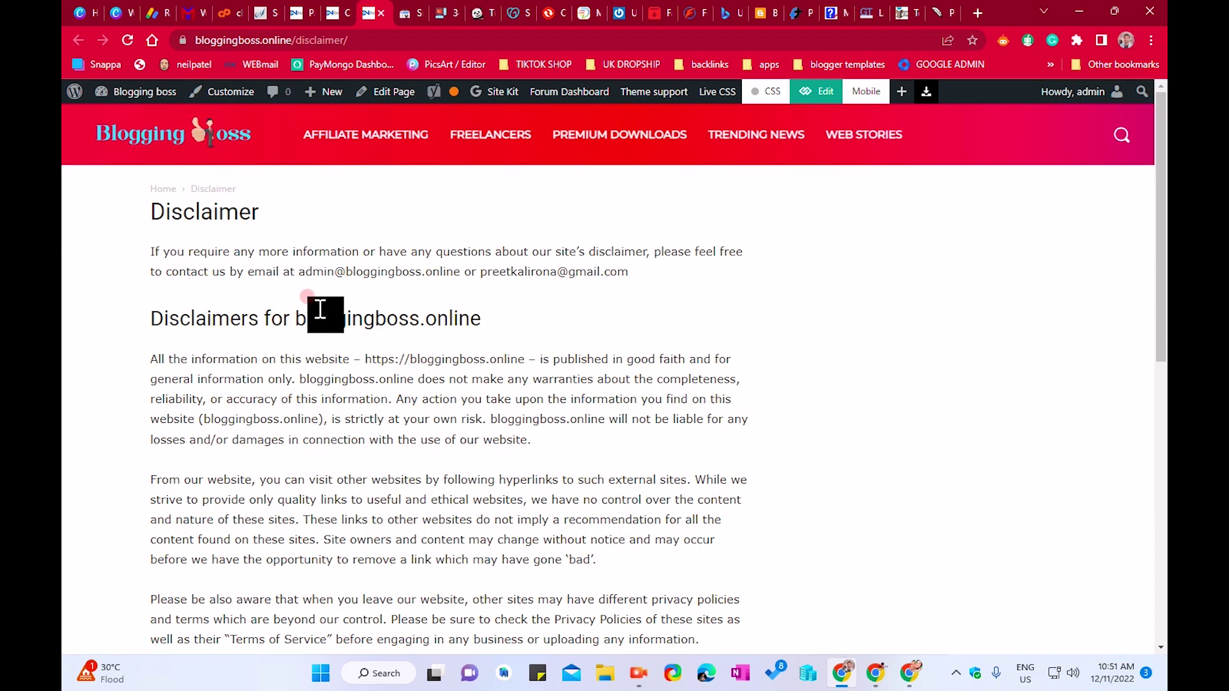
Examine where the Disclaimer page mentions the site name and web address, and read through its remaining sections
{"action": "left_click_drag", "start_coordinate": [491, 318], "coordinate": [299, 322]}
{"action": "left_click_drag", "start_coordinate": [516, 324], "coordinate": [299, 331]}
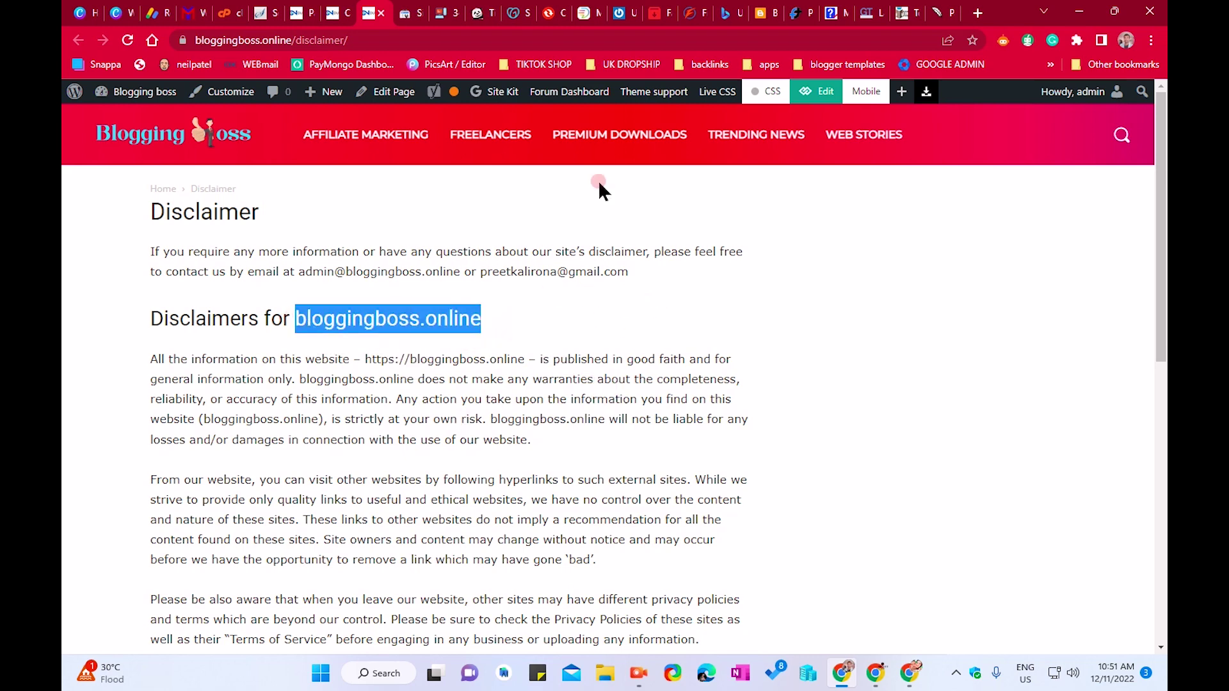
{"action": "scroll", "coordinate": [683, 429], "scroll_direction": "down", "scroll_amount": 2}
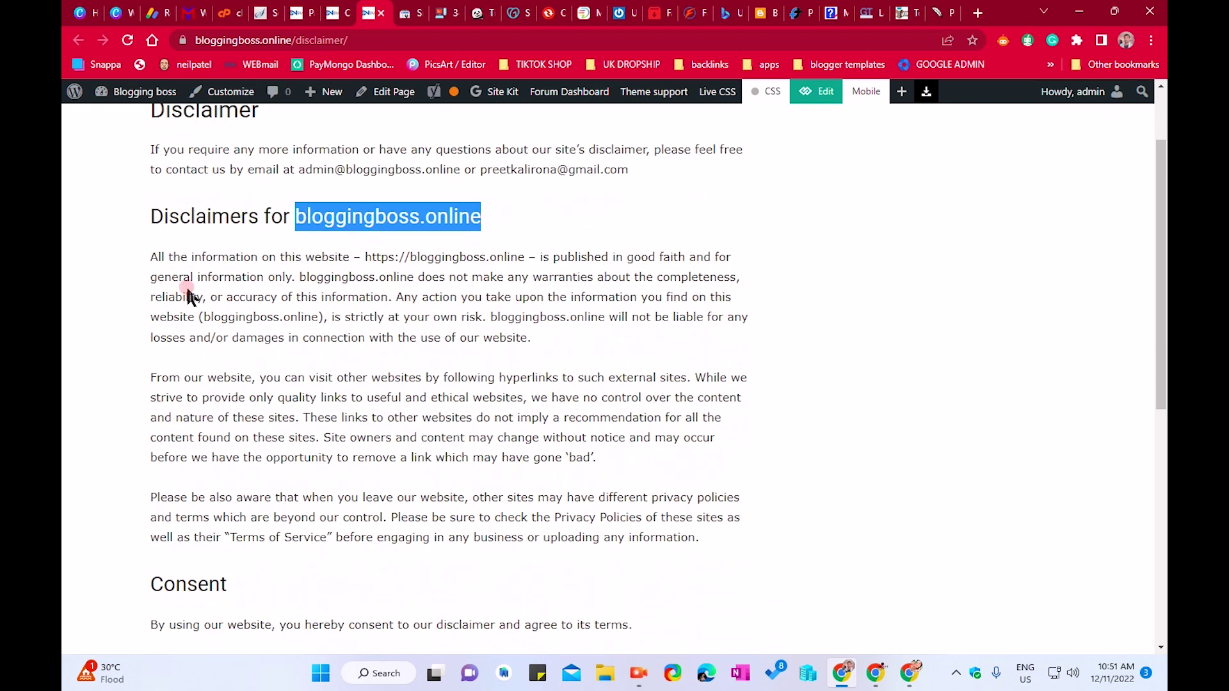
{"action": "left_click_drag", "start_coordinate": [185, 297], "coordinate": [605, 435]}
{"action": "left_click", "coordinate": [605, 436]}
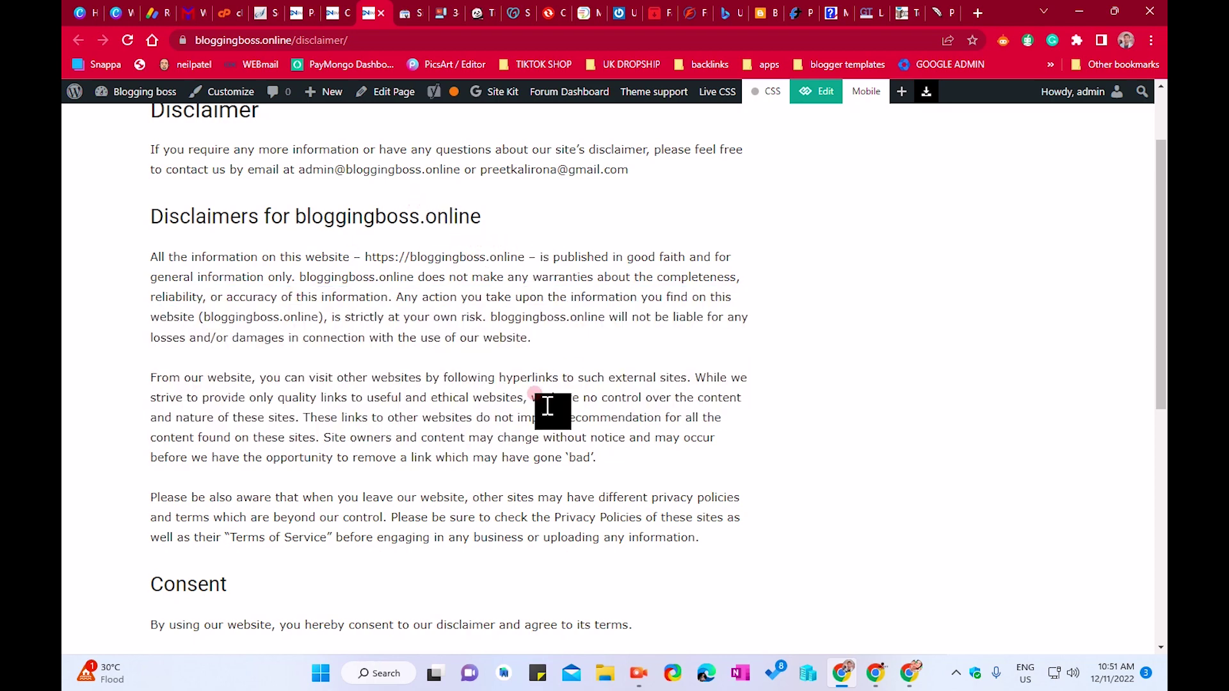
{"action": "scroll", "coordinate": [473, 366], "scroll_direction": "up", "scroll_amount": 2}
{"action": "mouse_move", "coordinate": [484, 320]}
{"action": "left_mouse_down"}
{"action": "mouse_move", "coordinate": [299, 320]}
{"action": "mouse_move", "coordinate": [494, 318]}
{"action": "left_mouse_up"}
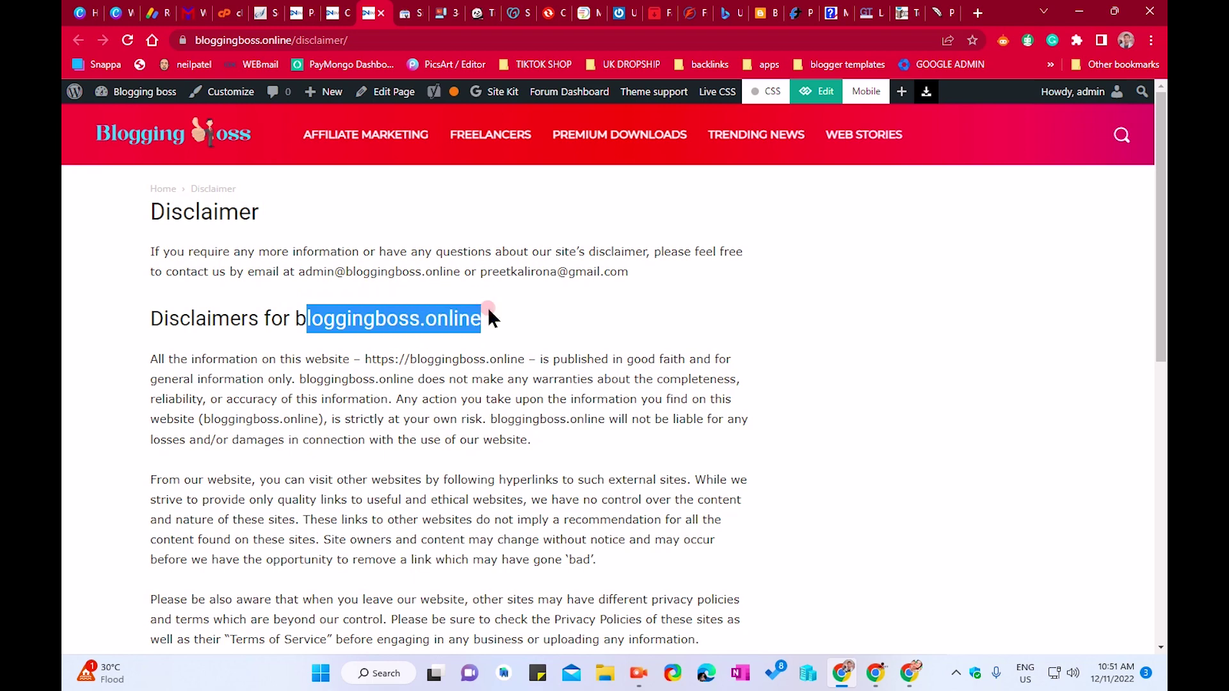
{"action": "left_click", "coordinate": [529, 362]}
{"action": "left_click_drag", "start_coordinate": [529, 363], "coordinate": [412, 364]}
{"action": "left_click", "coordinate": [411, 364]}
{"action": "scroll", "coordinate": [387, 467], "scroll_direction": "down", "scroll_amount": 4}
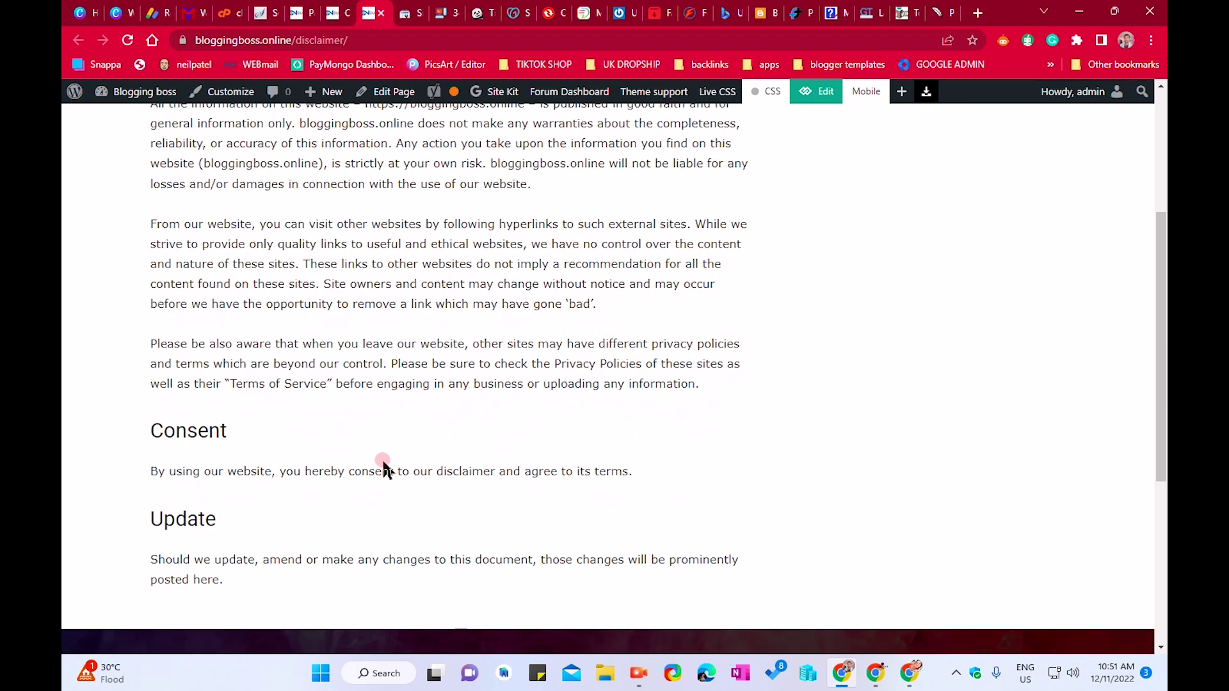
{"action": "scroll", "coordinate": [384, 468], "scroll_direction": "up", "scroll_amount": 4}
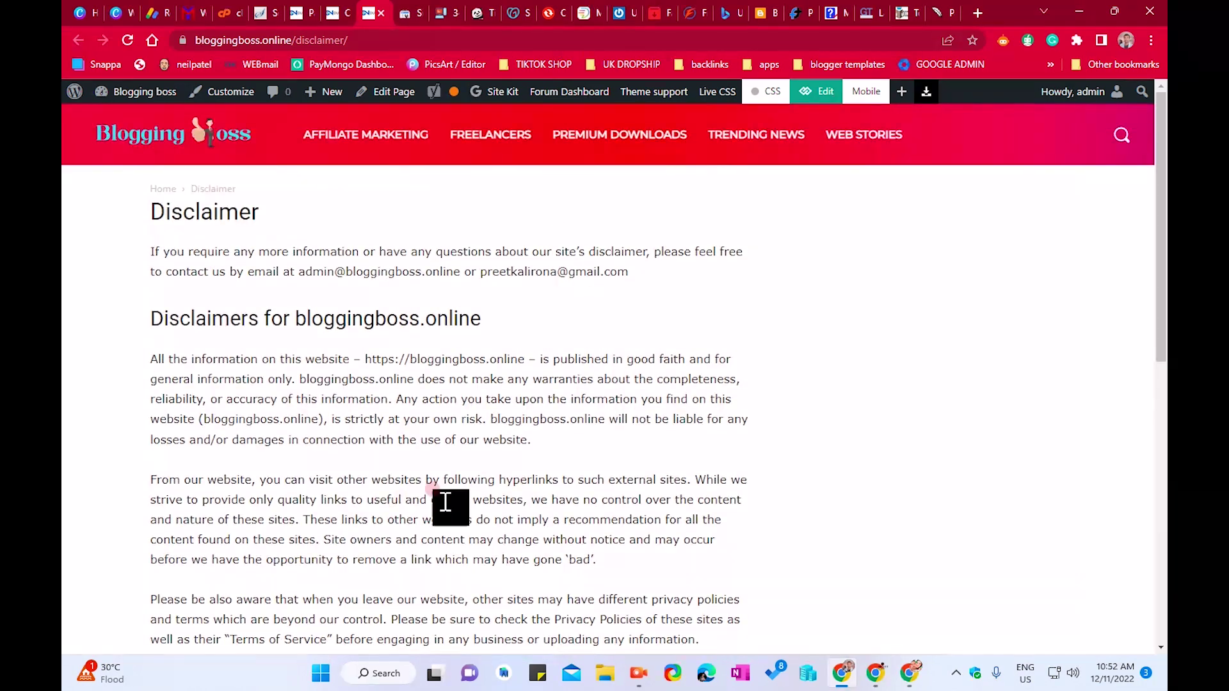
Examine the Disclaimer page's title and its clause about using the site's information at one's own risk
{"action": "left_click_drag", "start_coordinate": [143, 212], "coordinate": [348, 212]}
{"action": "left_click", "coordinate": [348, 212]}
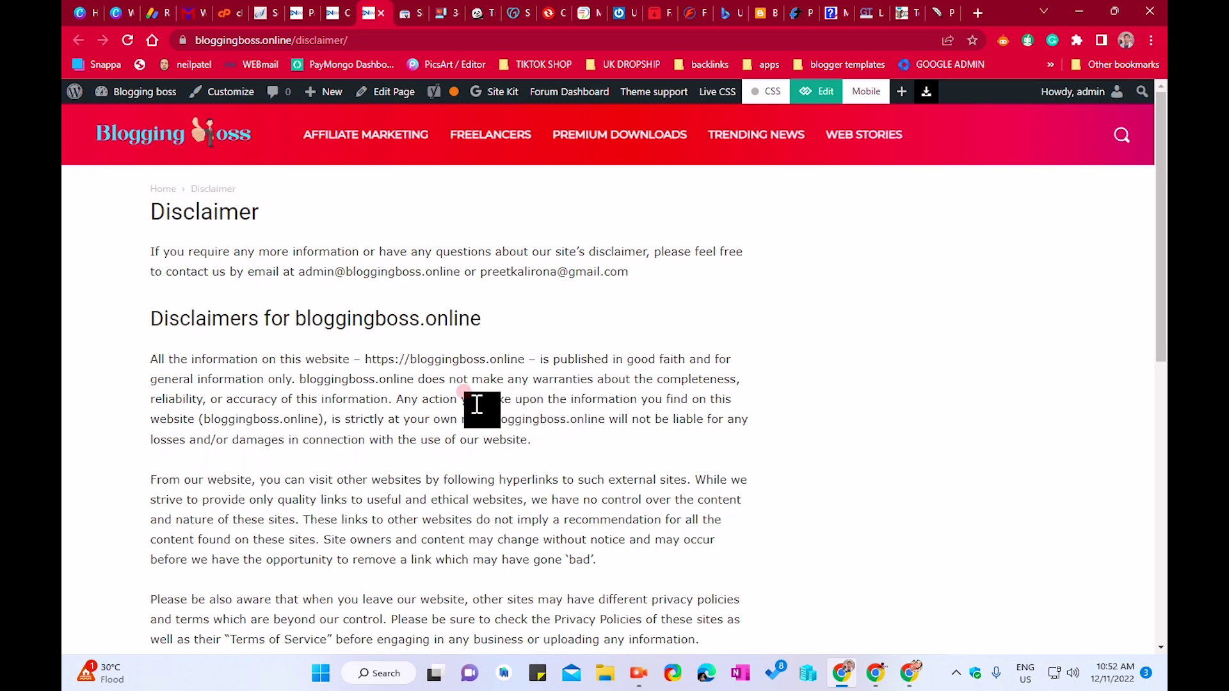
{"action": "left_click_drag", "start_coordinate": [477, 404], "coordinate": [737, 405]}
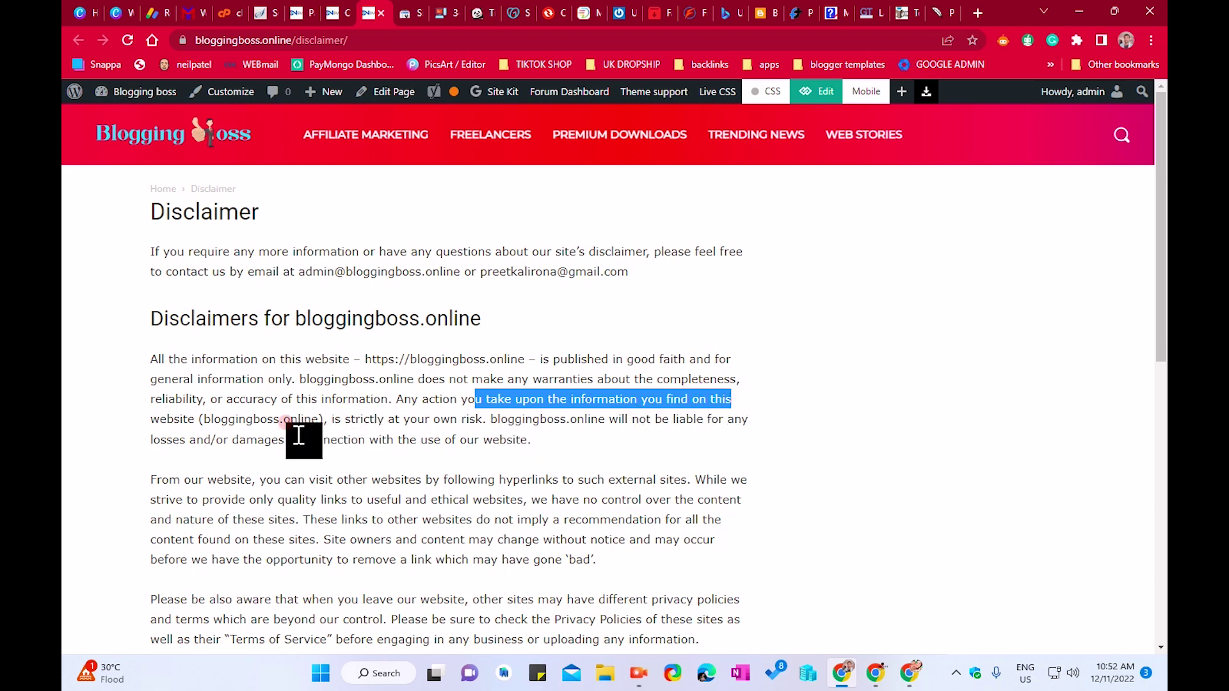
{"action": "left_click", "coordinate": [272, 423]}
{"action": "left_click", "coordinate": [152, 435]}
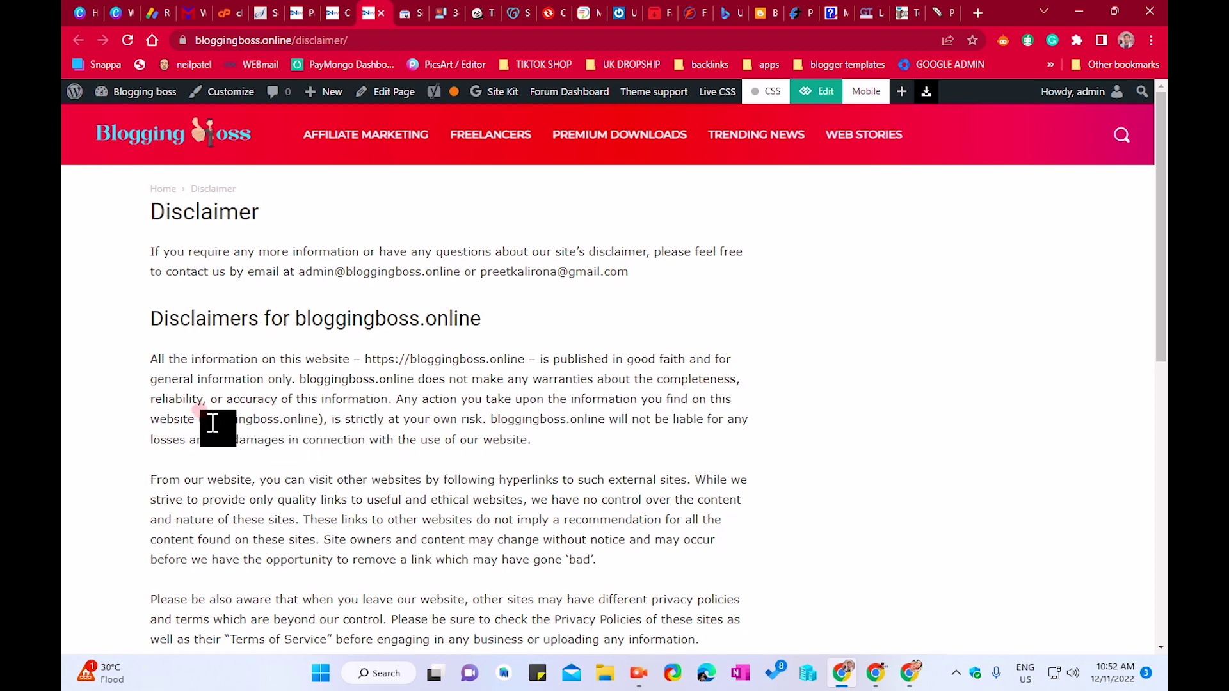
{"action": "left_click_drag", "start_coordinate": [332, 421], "coordinate": [490, 423]}
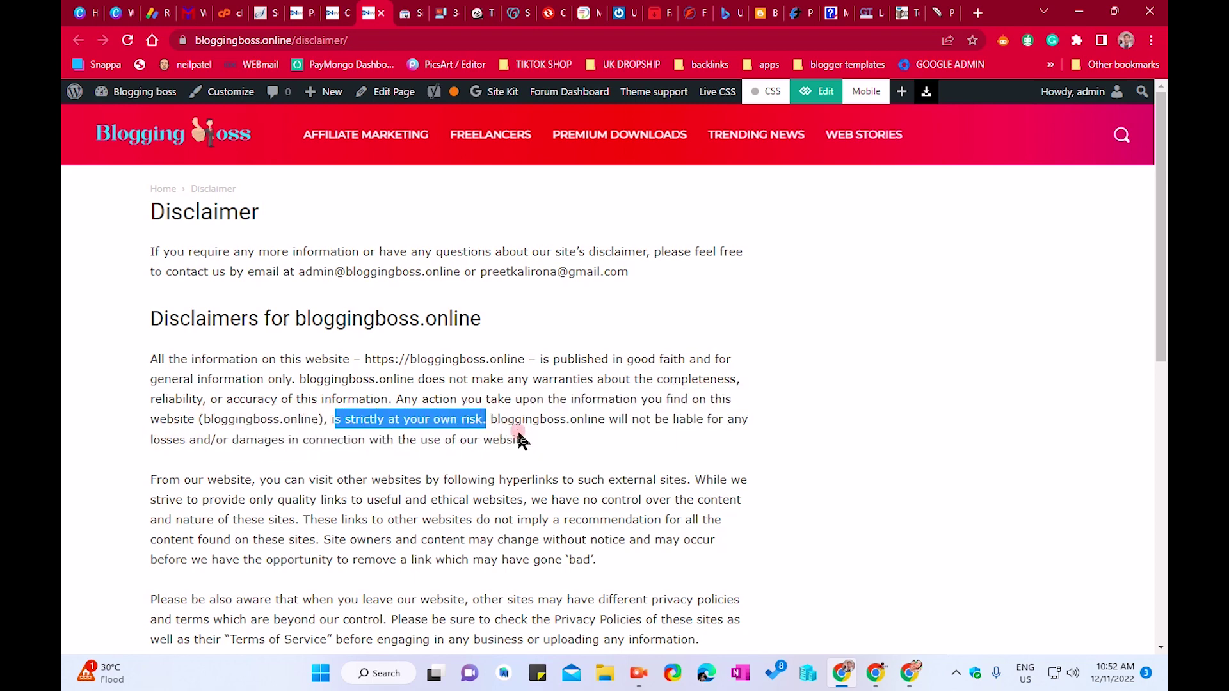
{"action": "left_click", "coordinate": [537, 442]}
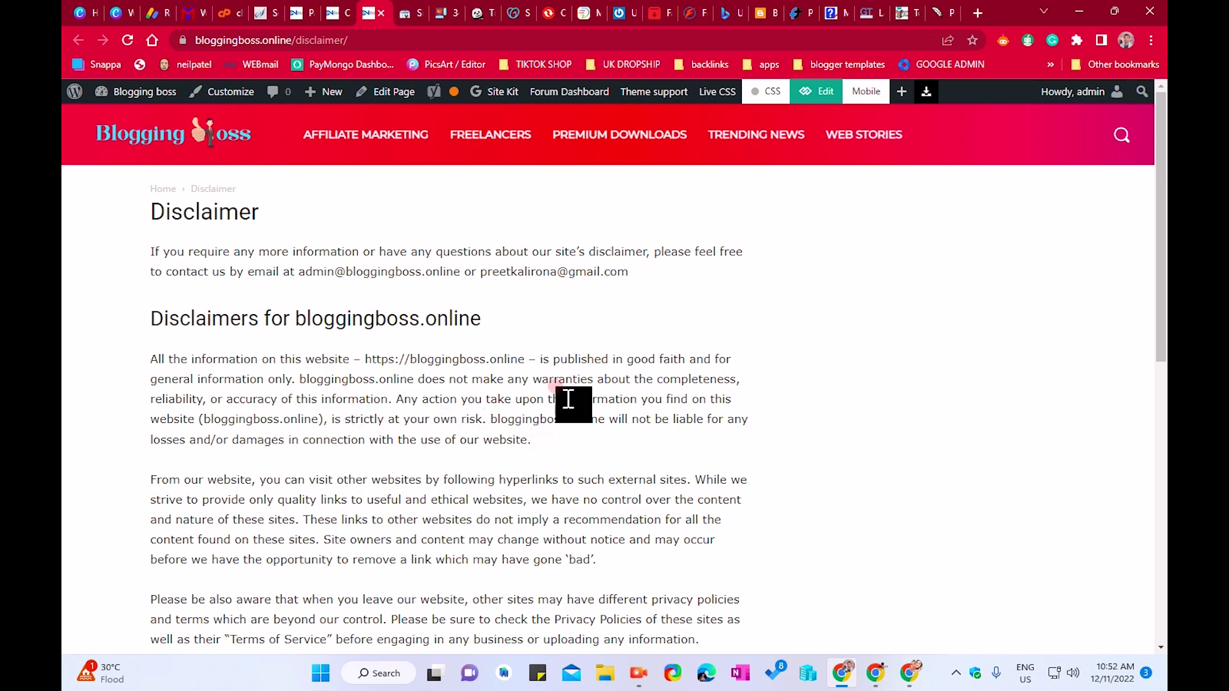
{"action": "left_click", "coordinate": [354, 293]}
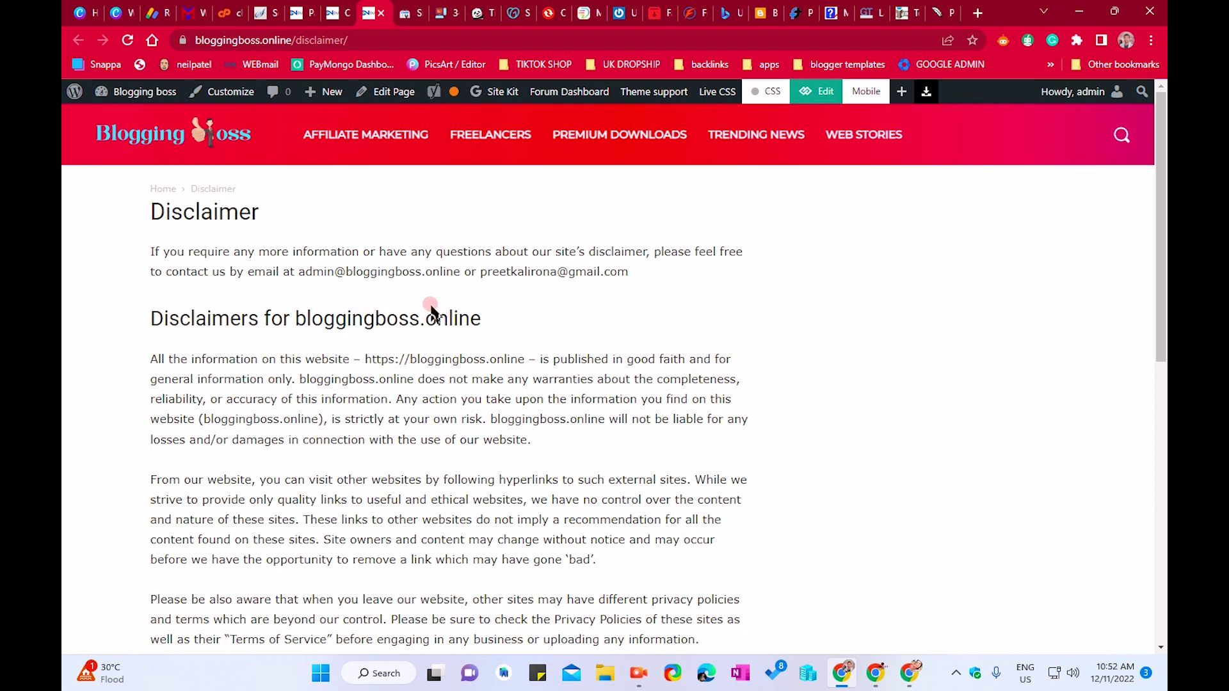
{"action": "left_click", "coordinate": [667, 419]}
{"action": "left_click", "coordinate": [480, 405]}
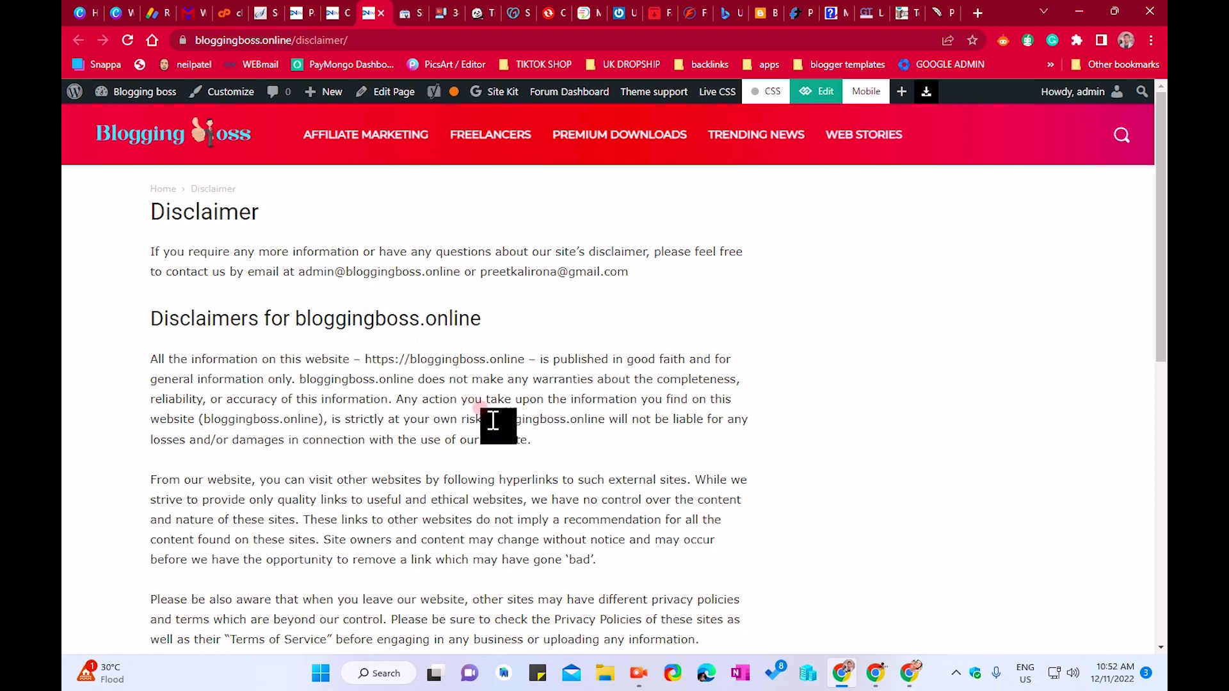
Examine the Disclaimer page's liability clause, and return to the list of all pages
{"action": "left_click_drag", "start_coordinate": [491, 421], "coordinate": [719, 419]}
{"action": "left_click", "coordinate": [719, 419]}
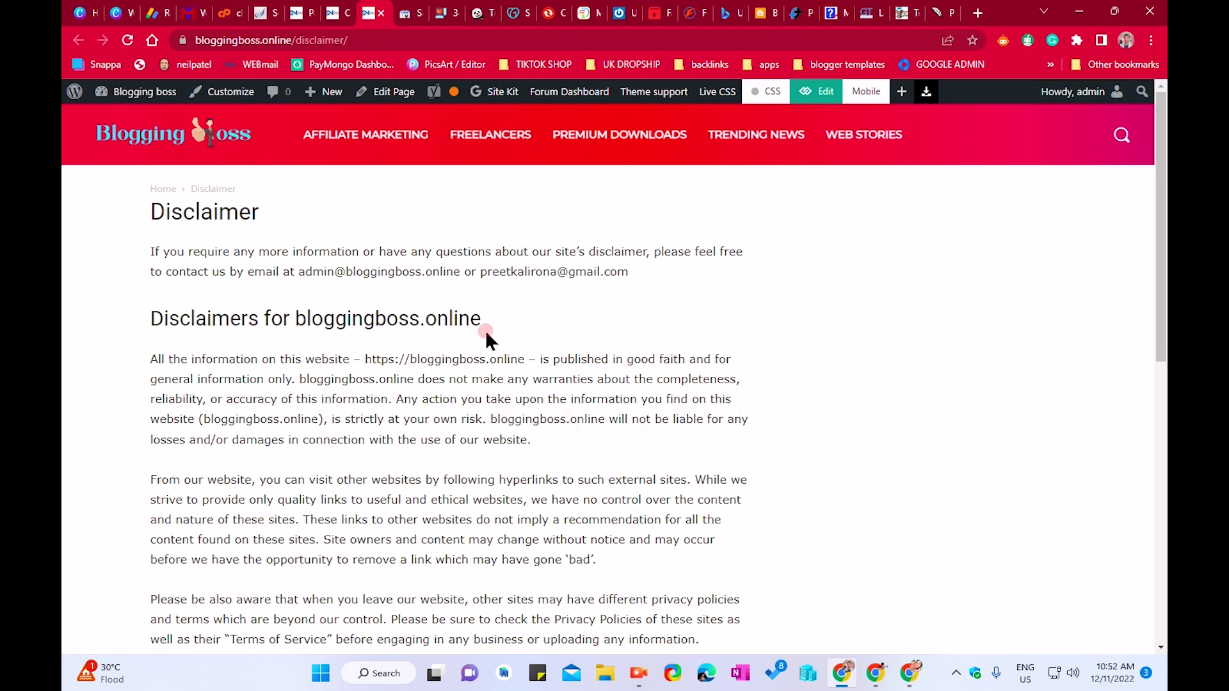
{"action": "left_click", "coordinate": [351, 12]}
{"action": "left_click", "coordinate": [370, 13]}
{"action": "left_click", "coordinate": [312, 9]}
{"action": "scroll", "coordinate": [418, 370], "scroll_direction": "down", "scroll_amount": 3}
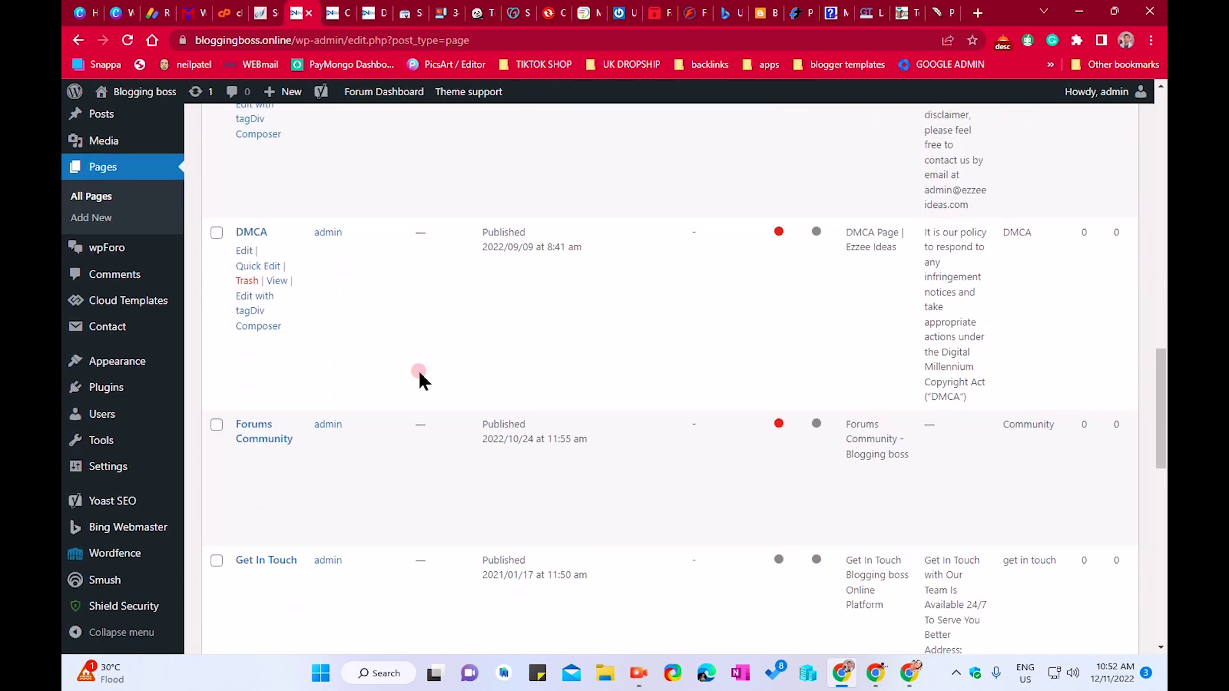
Find the DMCA entry in the list of pages and open its published page in a new tab
{"action": "left_click_drag", "start_coordinate": [254, 182], "coordinate": [209, 192]}
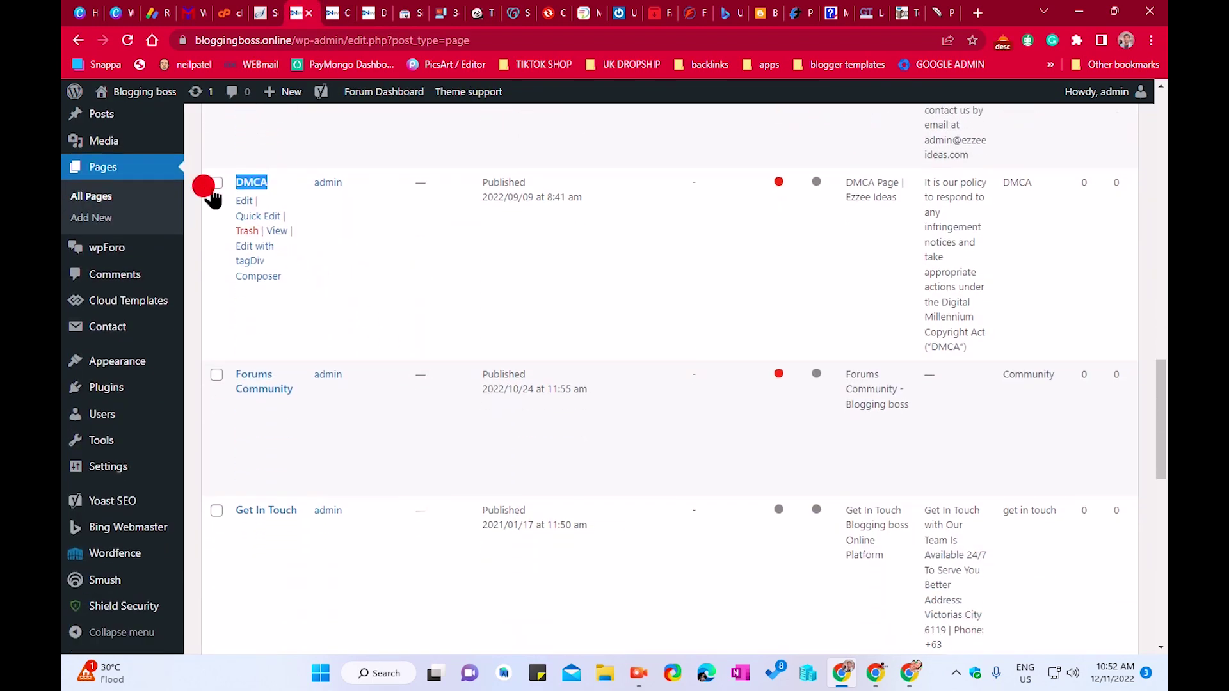
{"action": "left_click", "coordinate": [485, 269]}
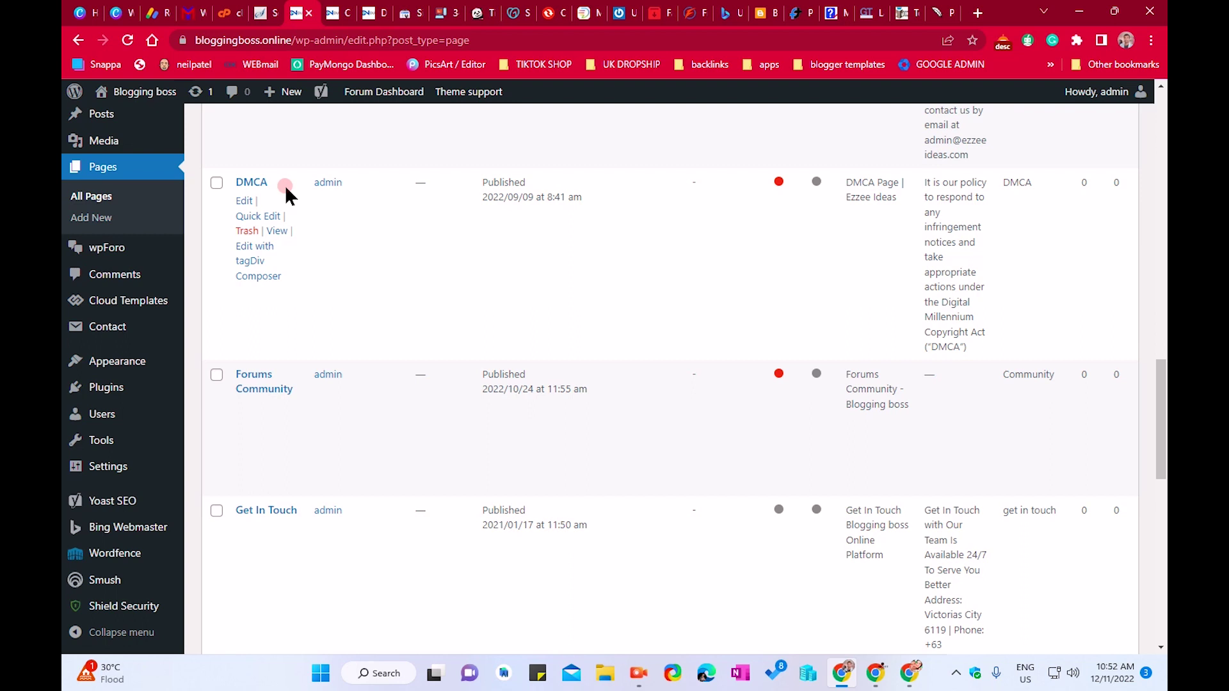
{"action": "left_click_drag", "start_coordinate": [289, 186], "coordinate": [214, 189]}
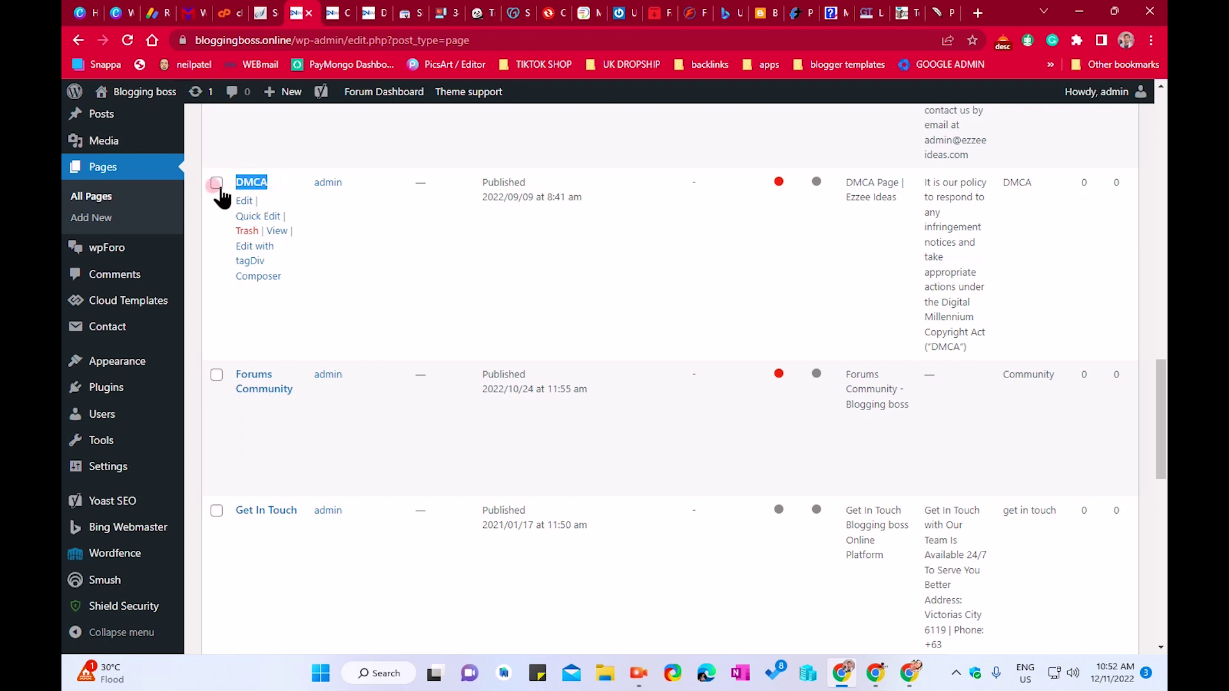
{"action": "left_click", "coordinate": [387, 291]}
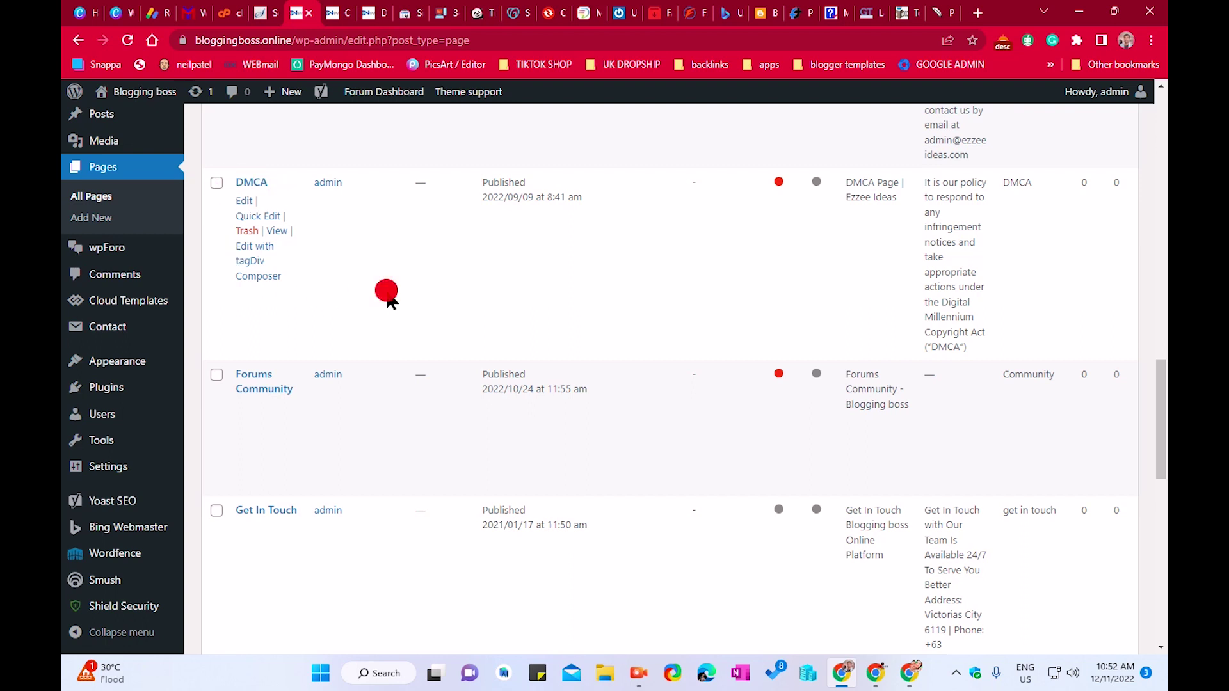
{"action": "right_click", "coordinate": [275, 233]}
{"action": "left_click", "coordinate": [292, 246]}
{"action": "left_click", "coordinate": [324, 13]}
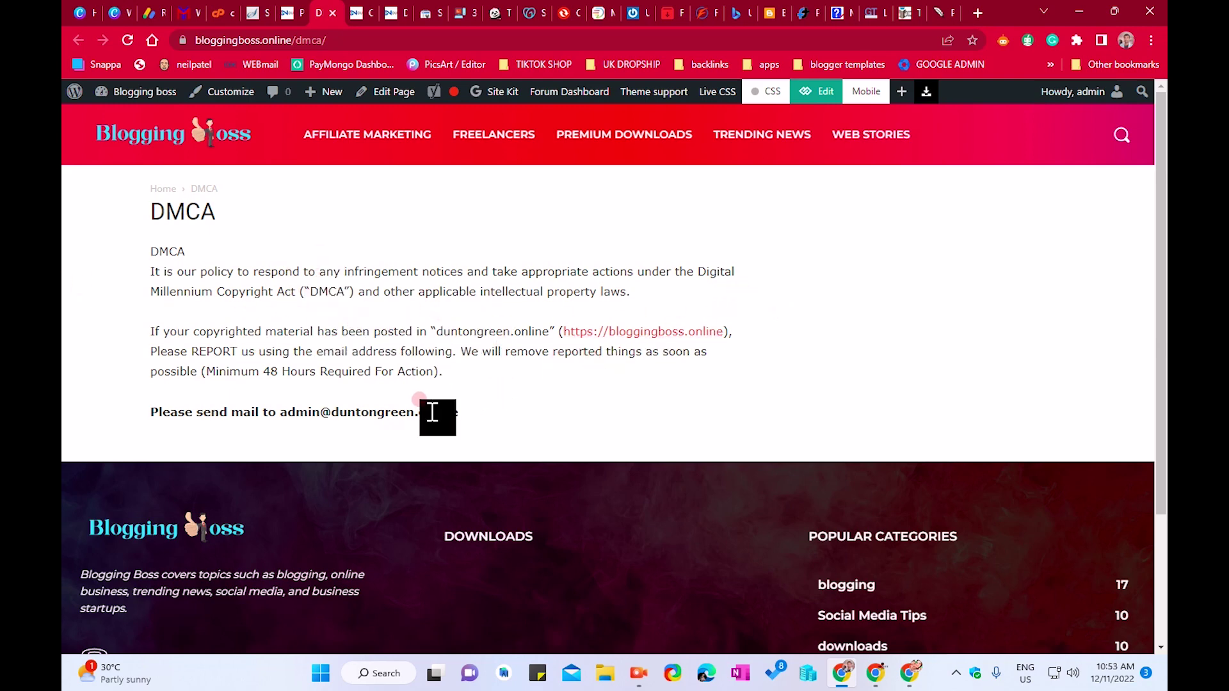
Return to the list of all pages and examine the Homepage – Fast News front page and Privacy Policy entries
{"action": "left_click", "coordinate": [296, 13]}
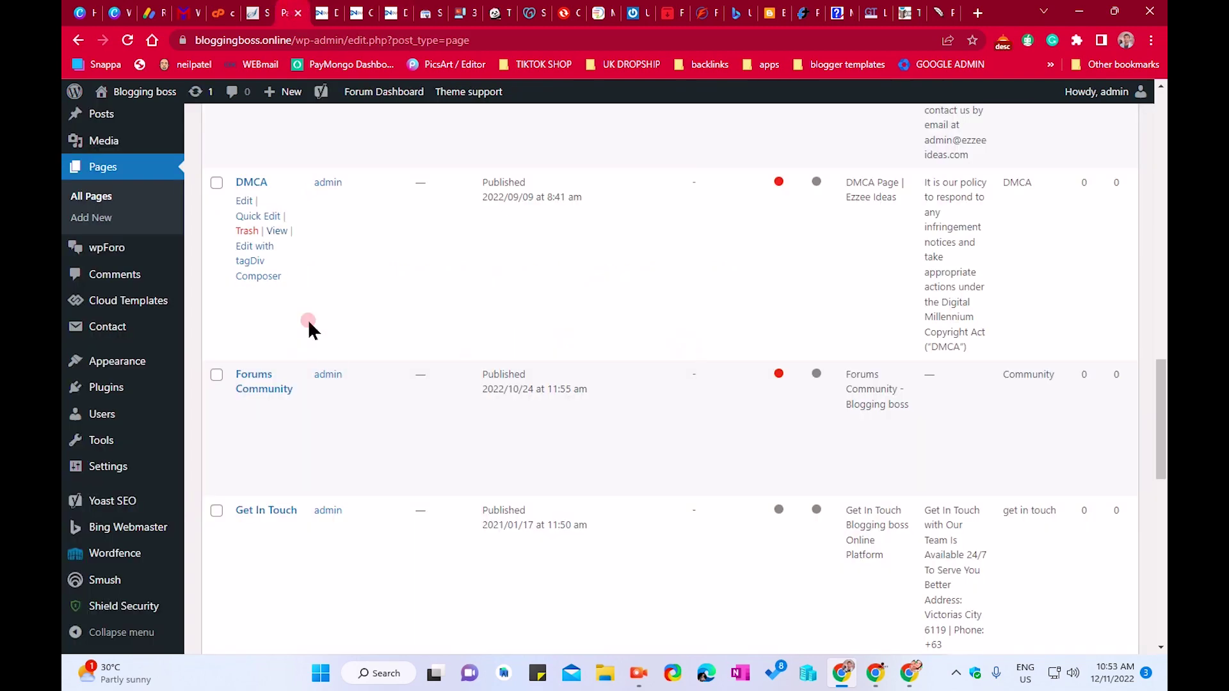
{"action": "scroll", "coordinate": [333, 346], "scroll_direction": "down", "scroll_amount": 5}
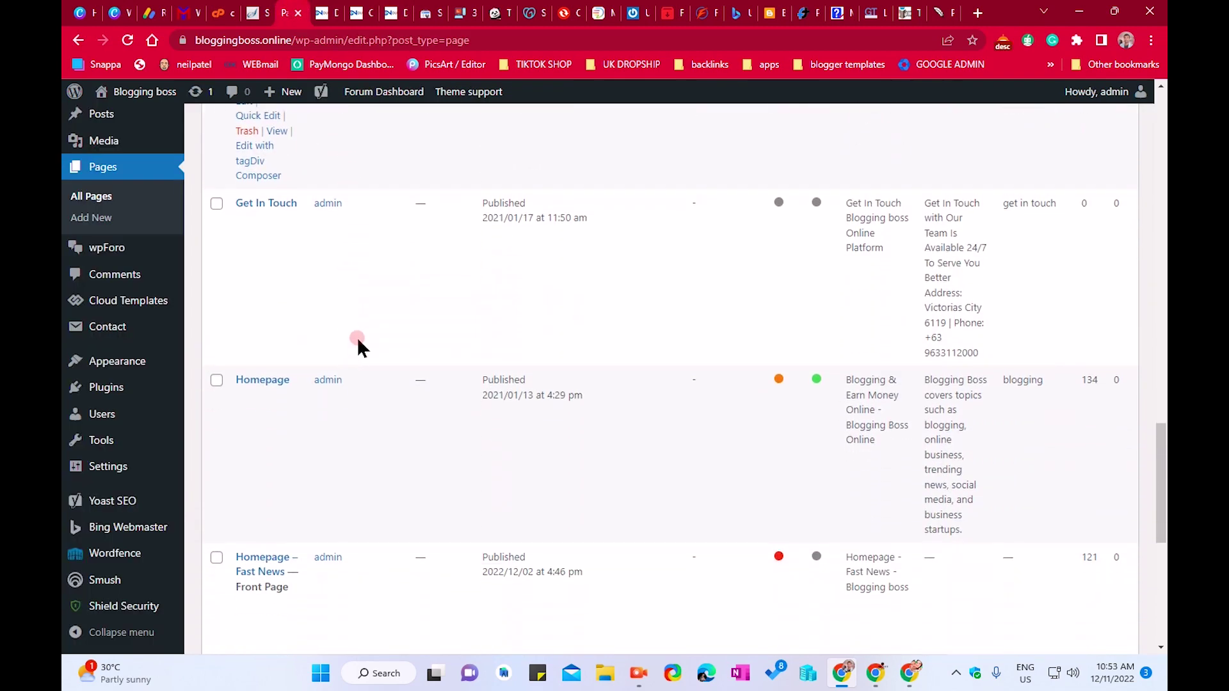
{"action": "scroll", "coordinate": [361, 333], "scroll_direction": "down", "scroll_amount": 4}
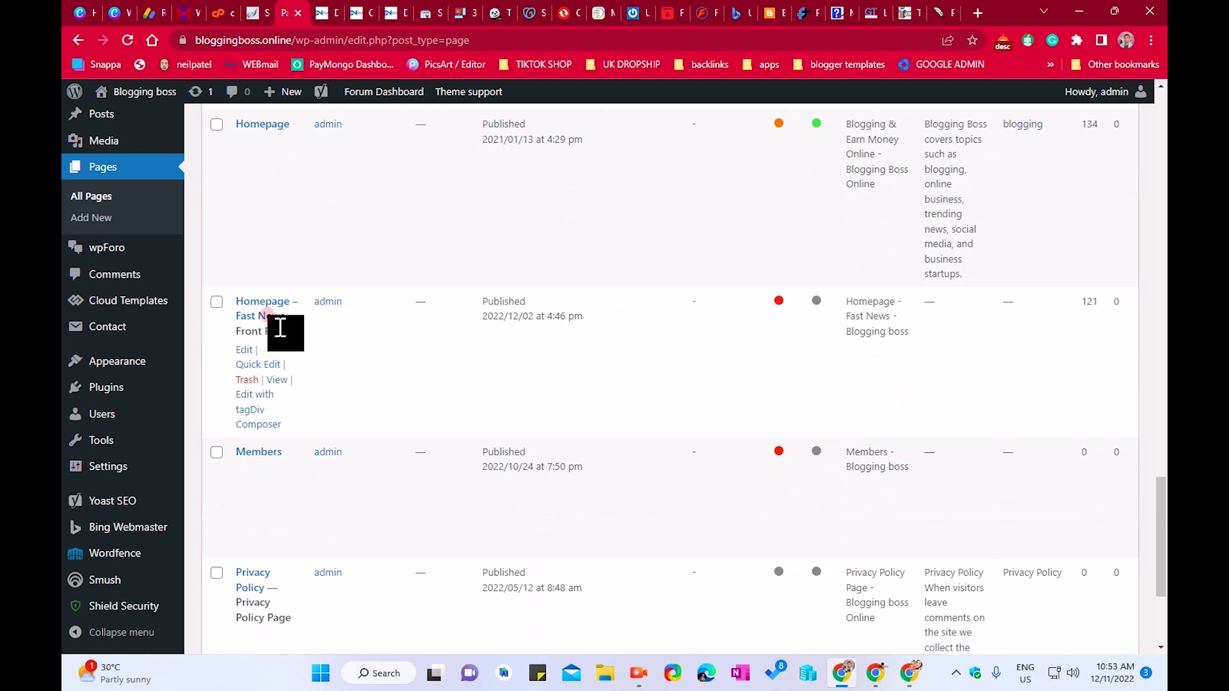
{"action": "left_click_drag", "start_coordinate": [294, 333], "coordinate": [236, 302]}
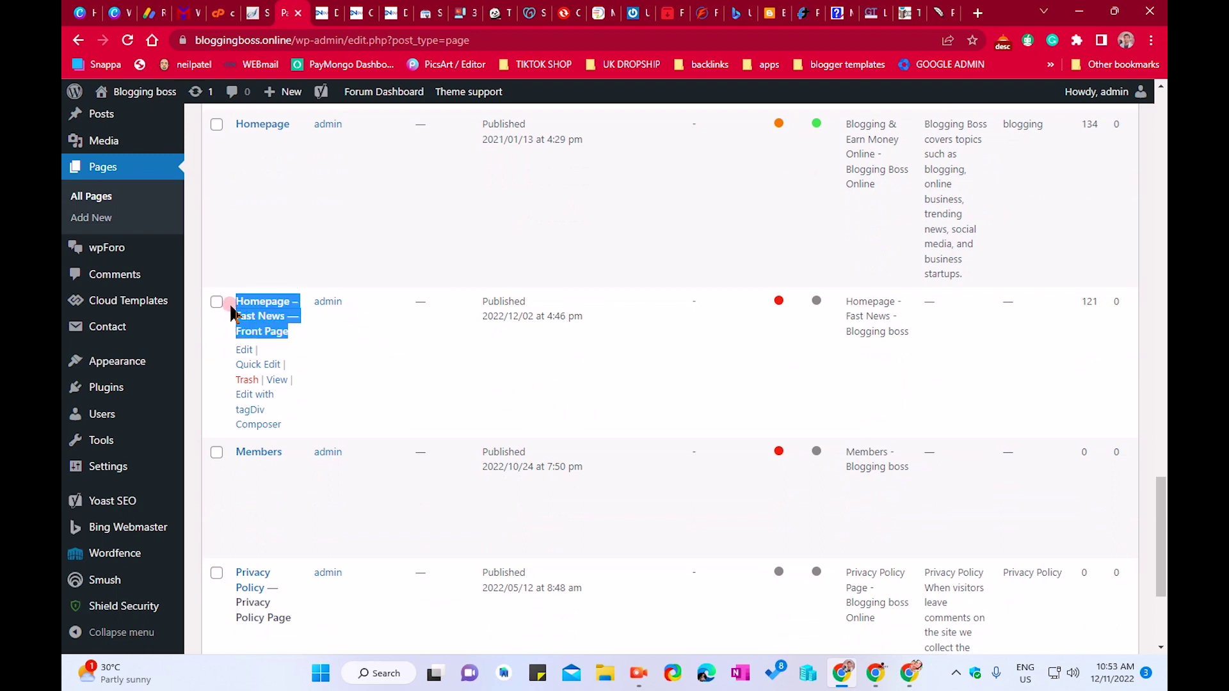
{"action": "left_click", "coordinate": [218, 370]}
{"action": "left_click", "coordinate": [488, 300]}
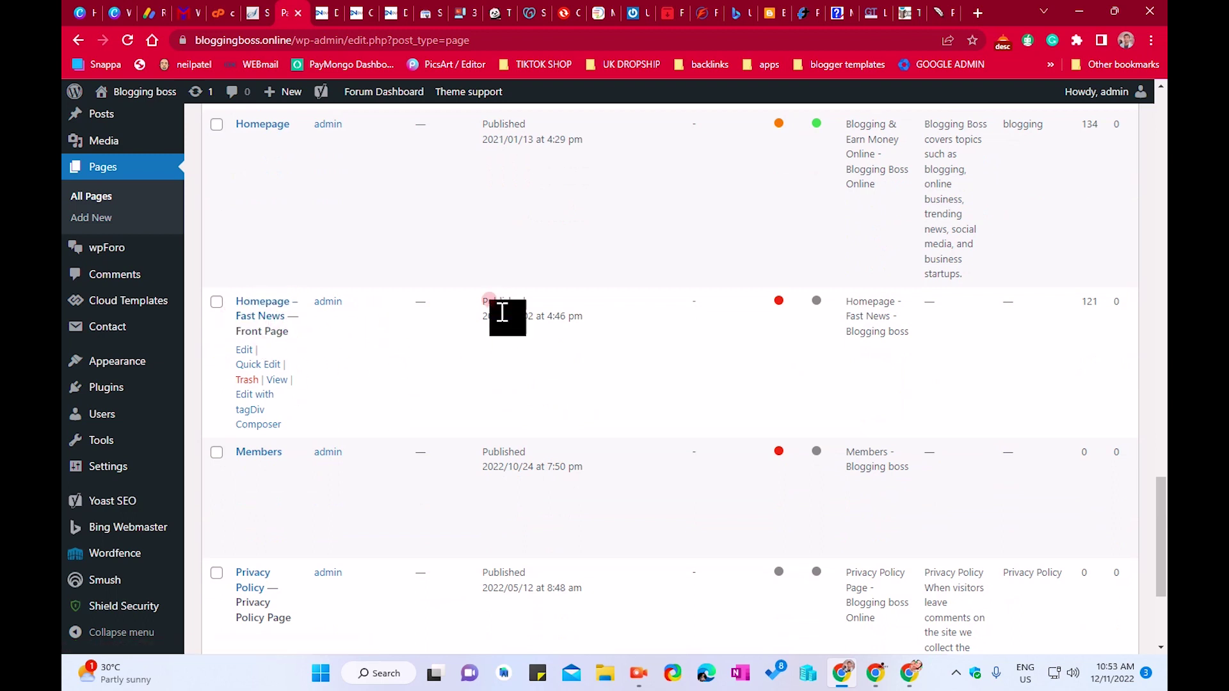
{"action": "scroll", "coordinate": [335, 362], "scroll_direction": "down", "scroll_amount": 3}
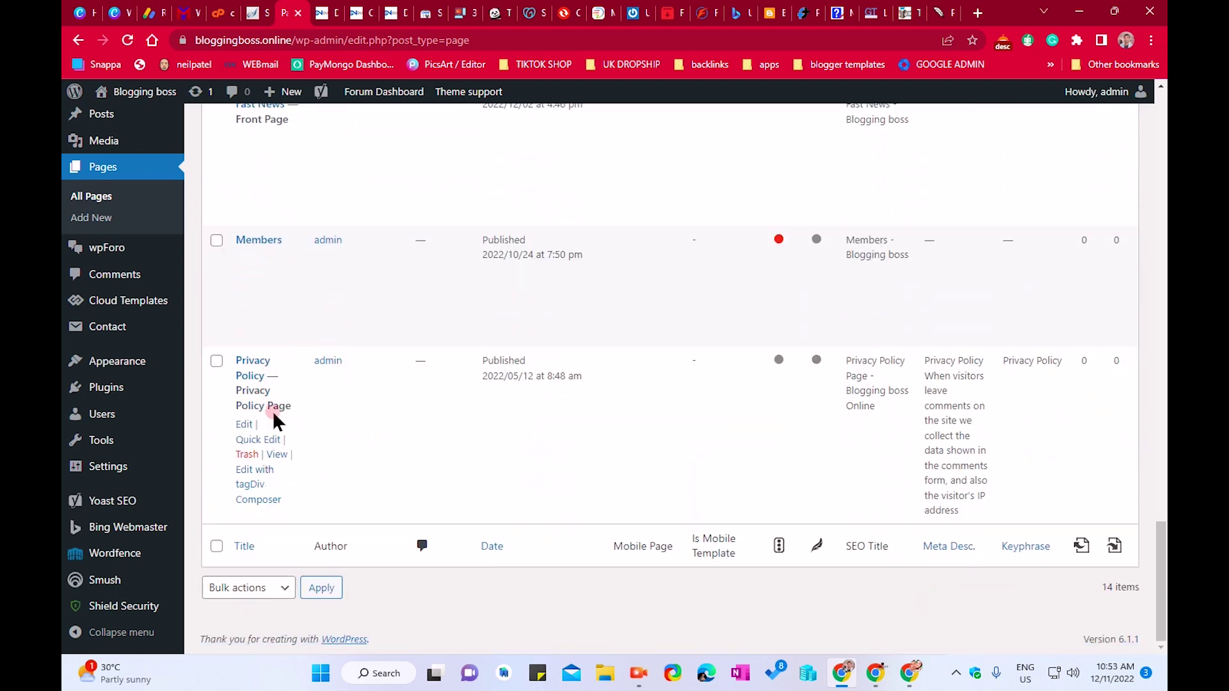
Open the site's Privacy settings
{"action": "left_click", "coordinate": [297, 492]}
{"action": "left_click", "coordinate": [320, 427]}
{"action": "left_click", "coordinate": [150, 471]}
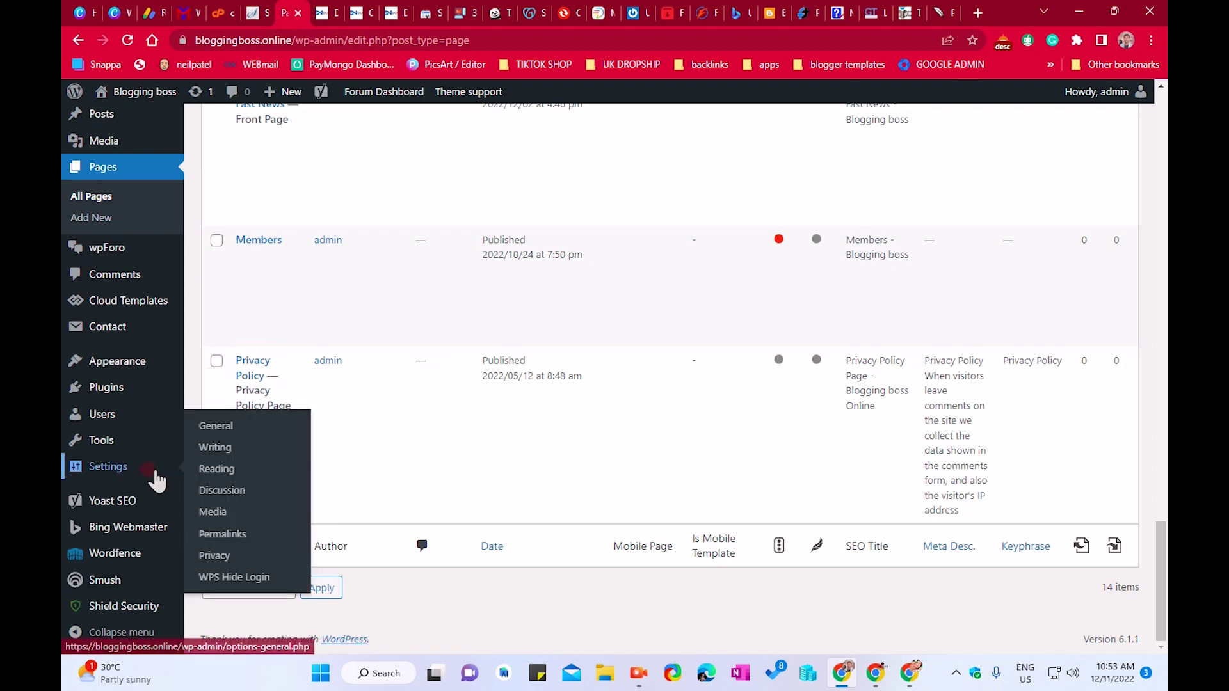
{"action": "left_click", "coordinate": [216, 556]}
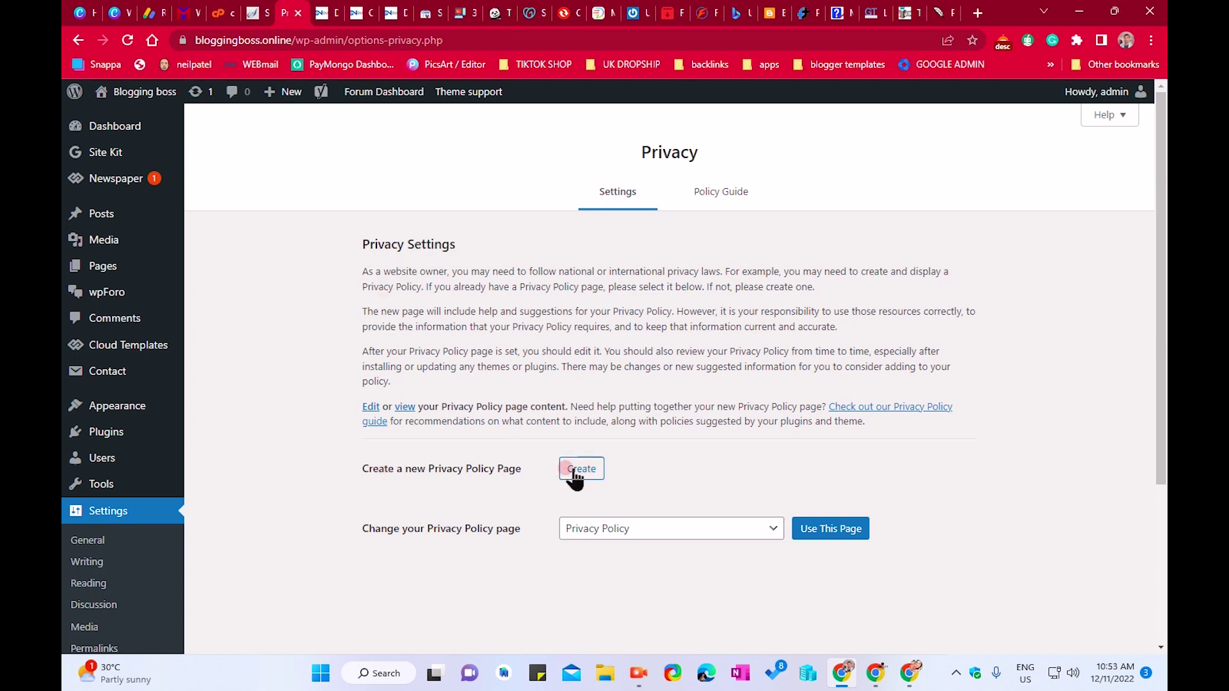
Create a new Privacy Policy page from the Privacy settings and look over its suggested text
{"action": "left_click_drag", "start_coordinate": [336, 467], "coordinate": [727, 477]}
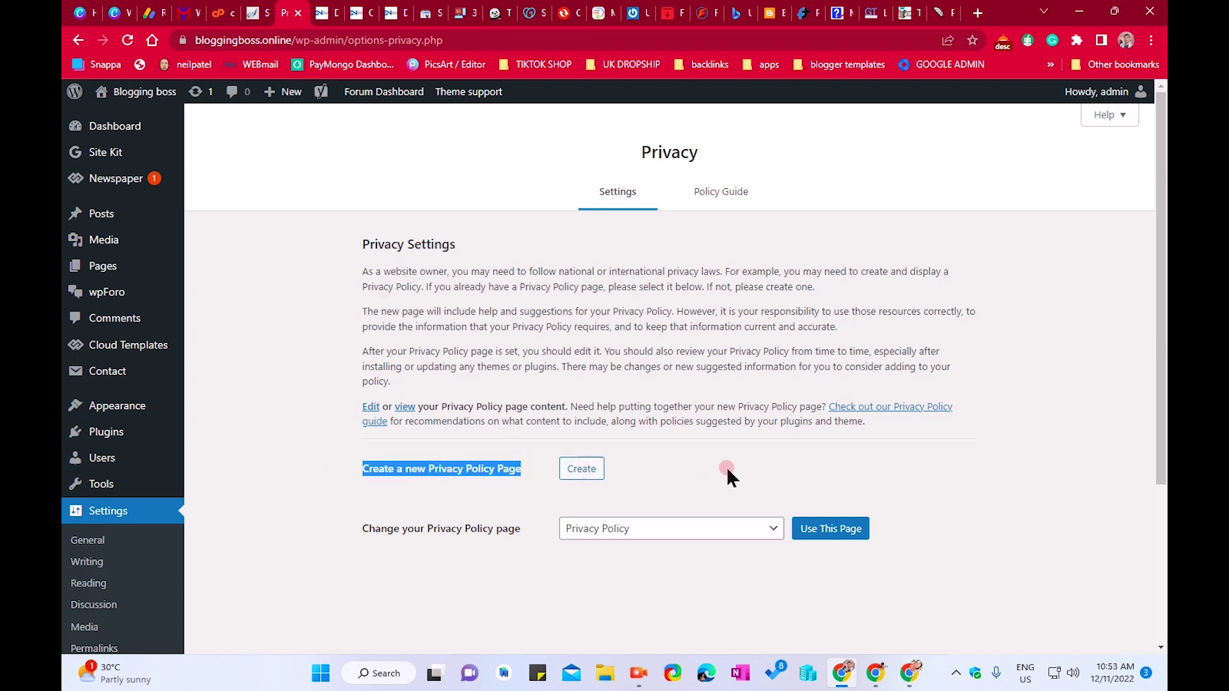
{"action": "left_click", "coordinate": [585, 477]}
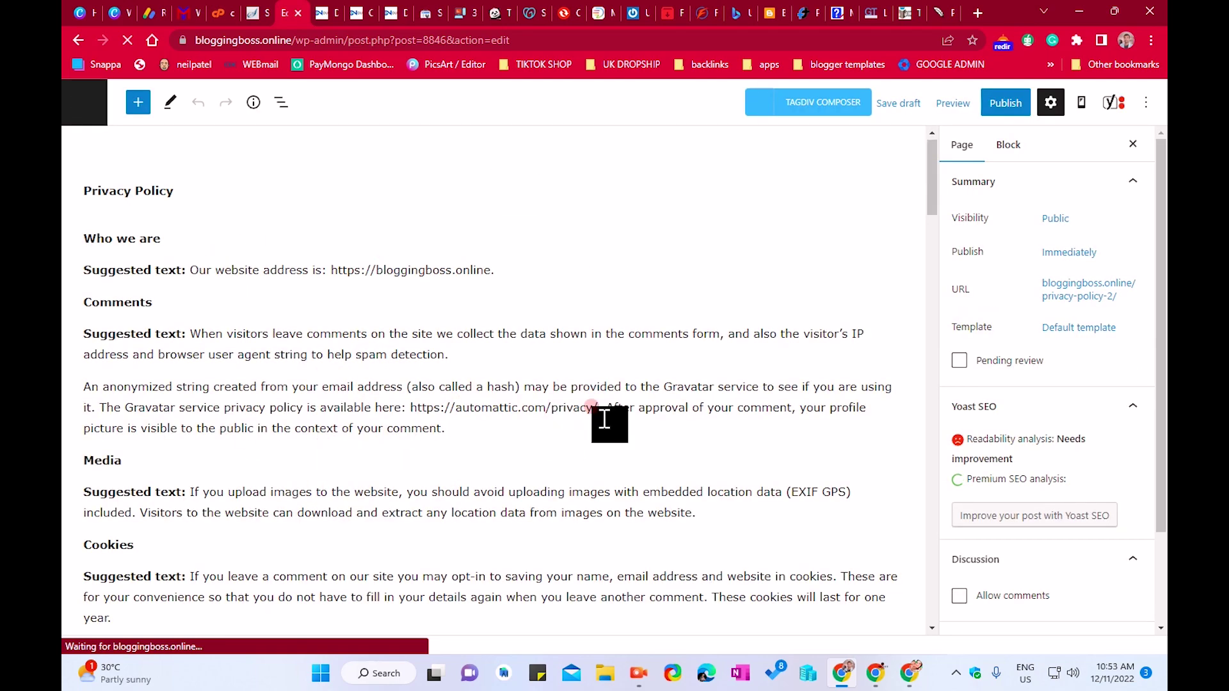
{"action": "scroll", "coordinate": [609, 425], "scroll_direction": "down", "scroll_amount": 3}
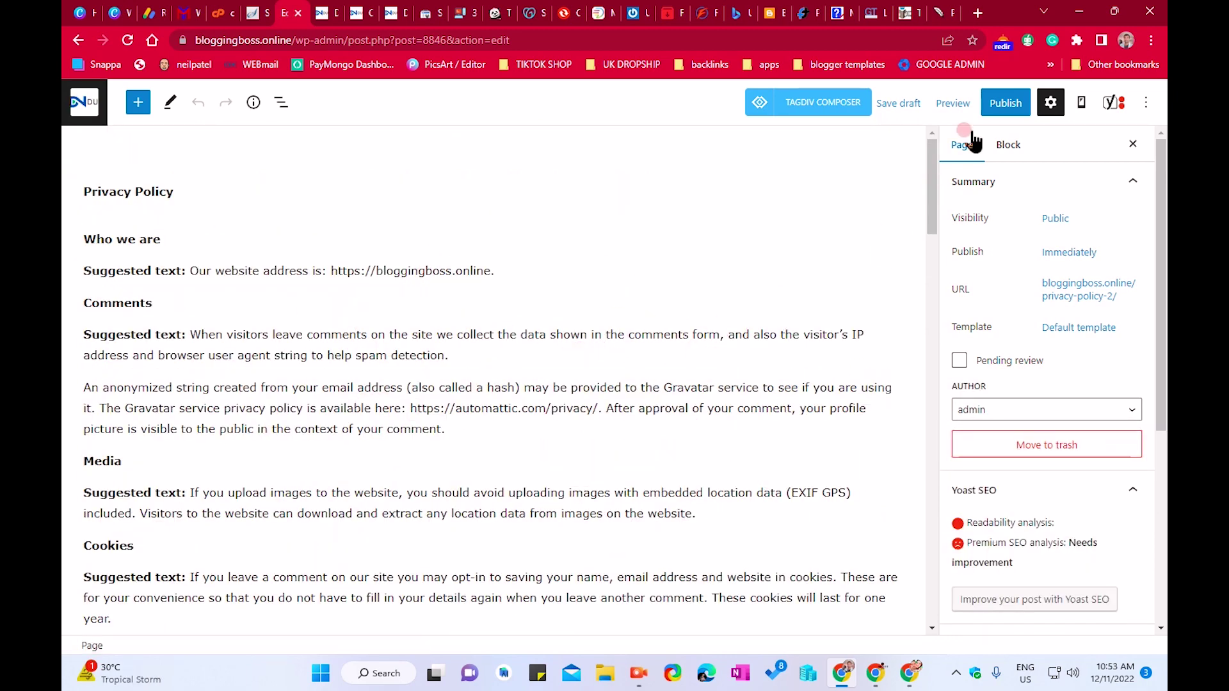
Bring up the pre-publish checks for the new Privacy Policy page, and go back to the Privacy settings without publishing it
{"action": "left_click", "coordinate": [1005, 104]}
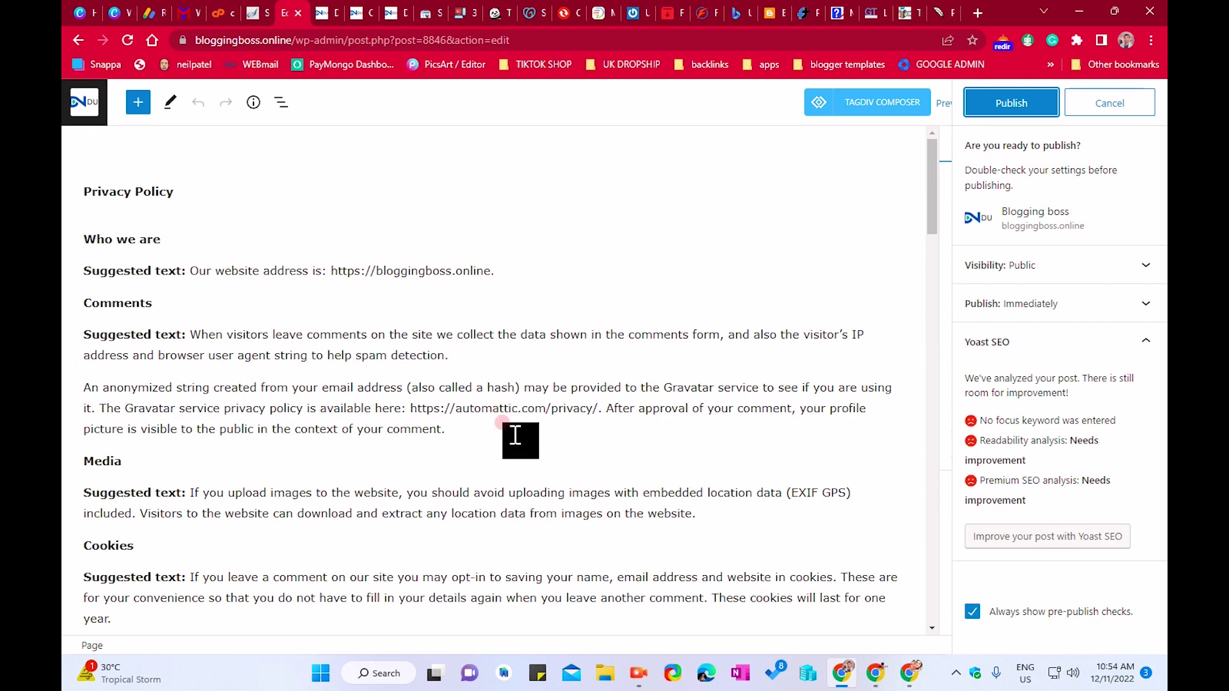
{"action": "left_click", "coordinate": [77, 39]}
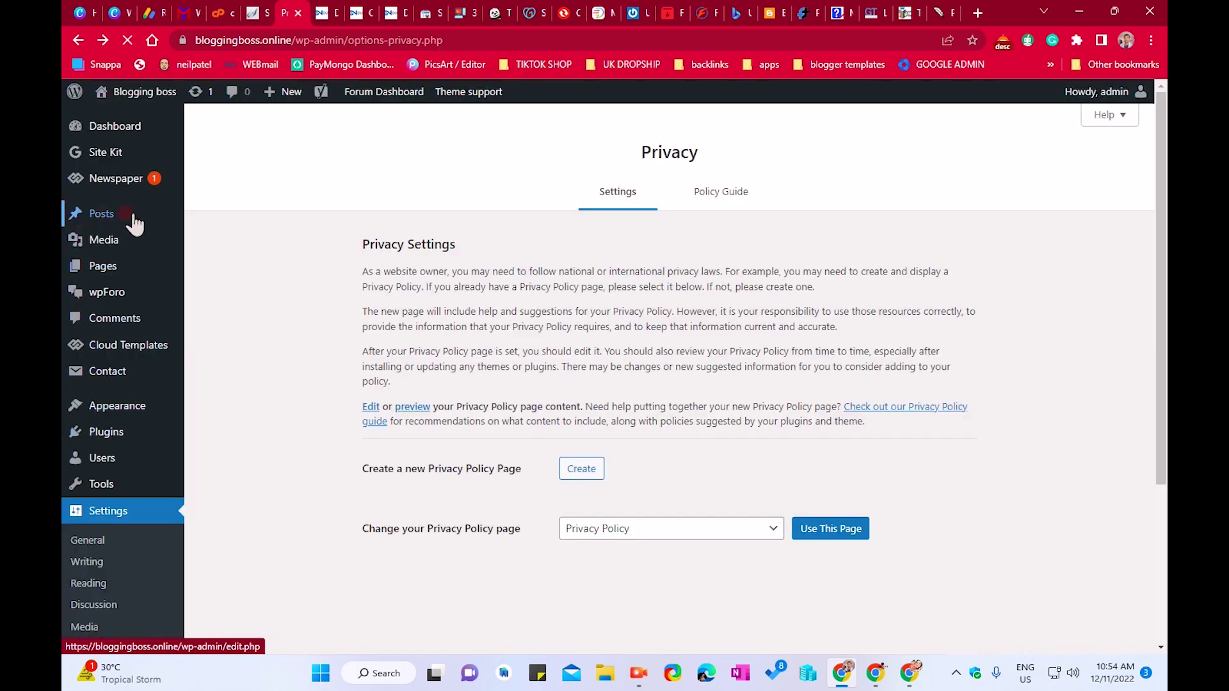
{"action": "left_click", "coordinate": [146, 242]}
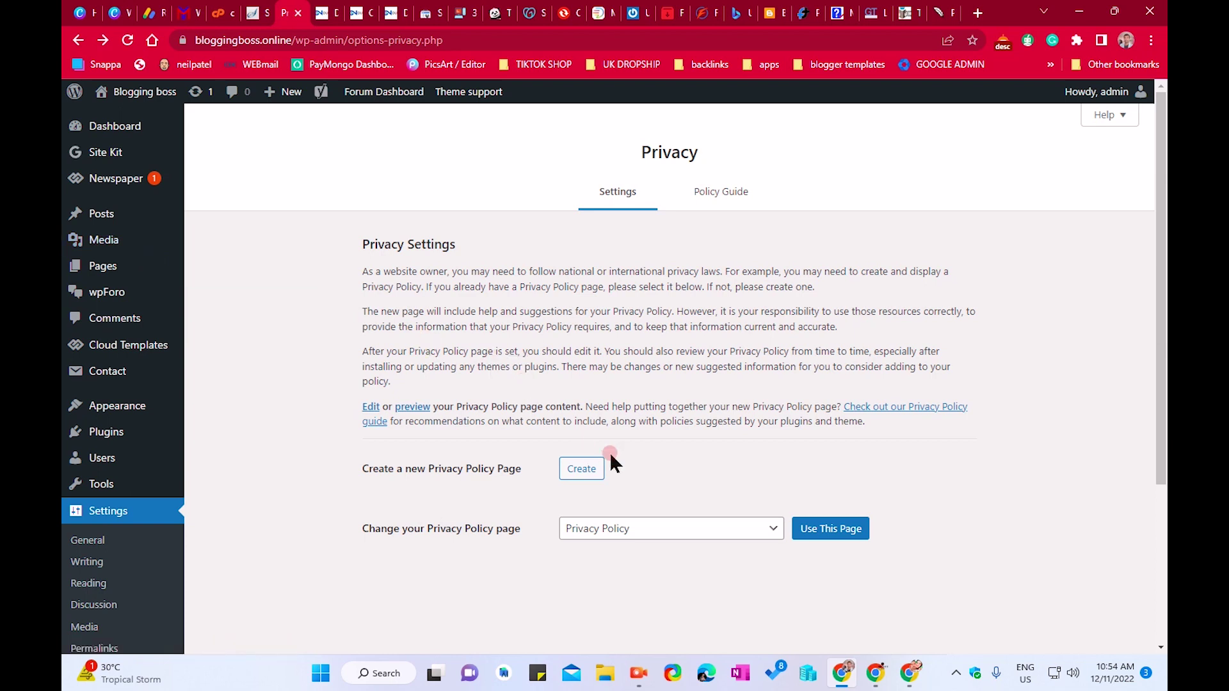
{"action": "mouse_move", "coordinate": [639, 672]}
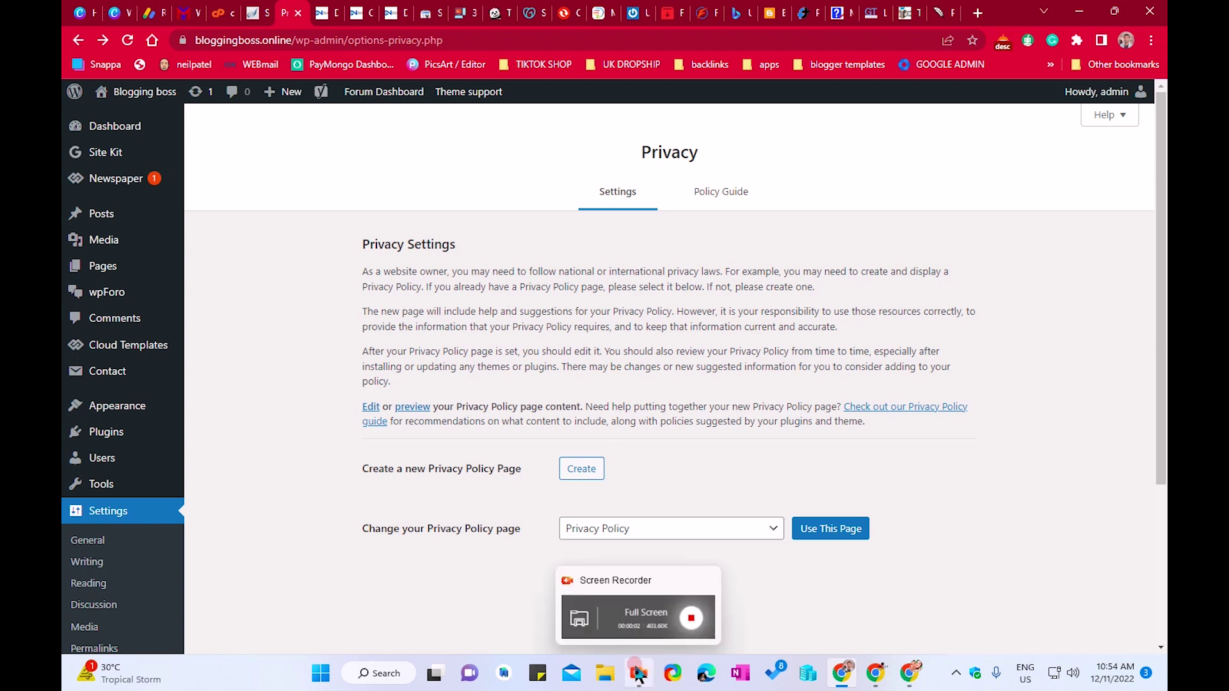